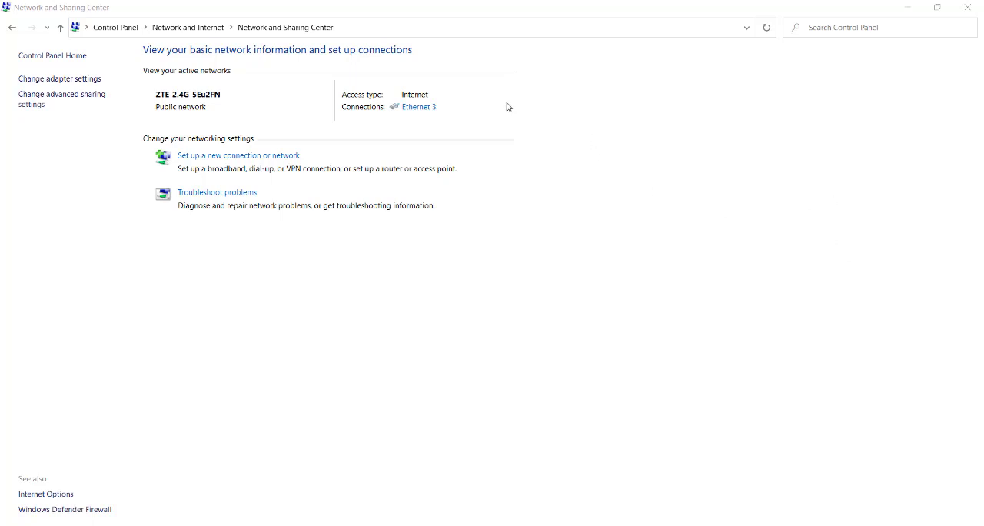
View the connection details of Ethernet 3, including its adapter description and IPv4 address, and close the status windows
{"action": "left_click", "coordinate": [417, 112]}
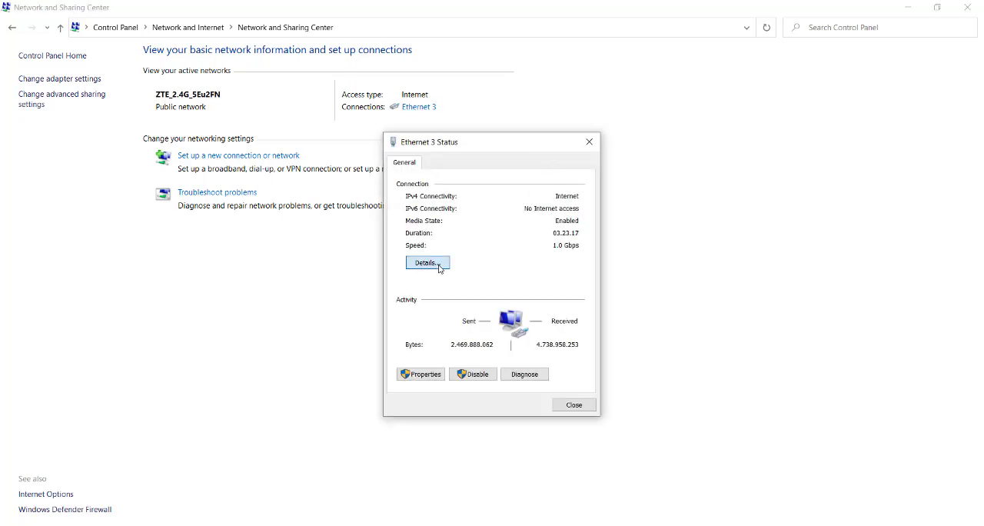
{"action": "left_click", "coordinate": [428, 263]}
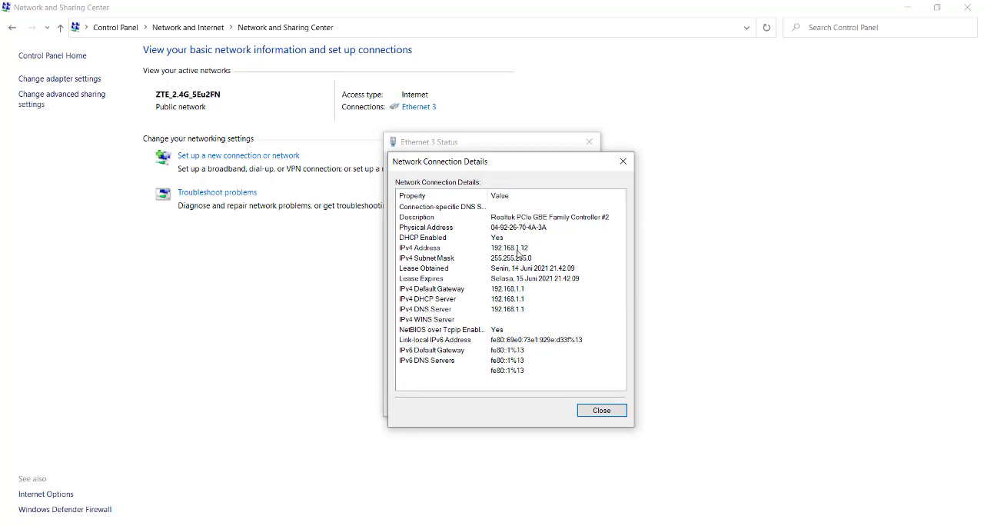
{"action": "left_click", "coordinate": [625, 162]}
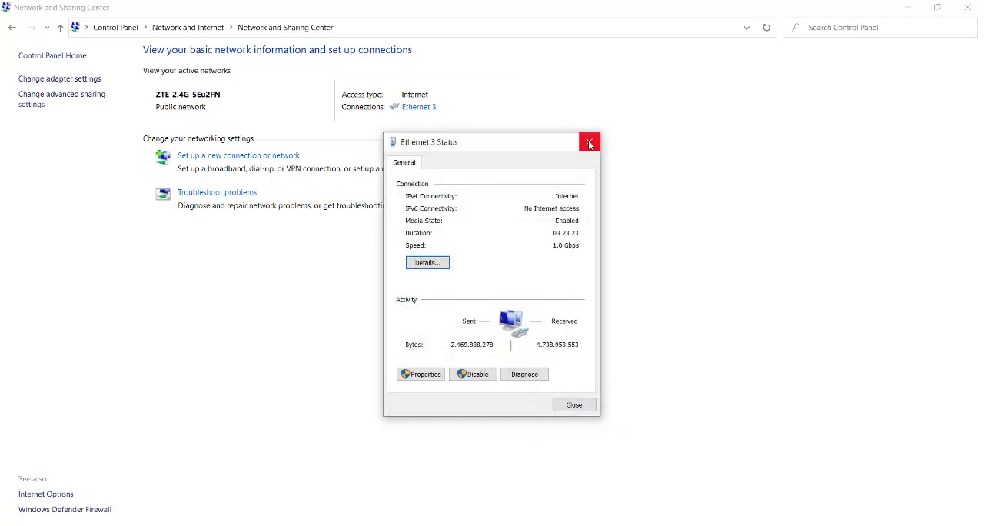
{"action": "left_click", "coordinate": [589, 144]}
Switch to VirtualBox and enable Adapter 1 of MikroTik-RouterOS-6.32.2 as a Bridged Adapter on Realtek PCIe GBE Family Controller #2
{"action": "left_click", "coordinate": [460, 525]}
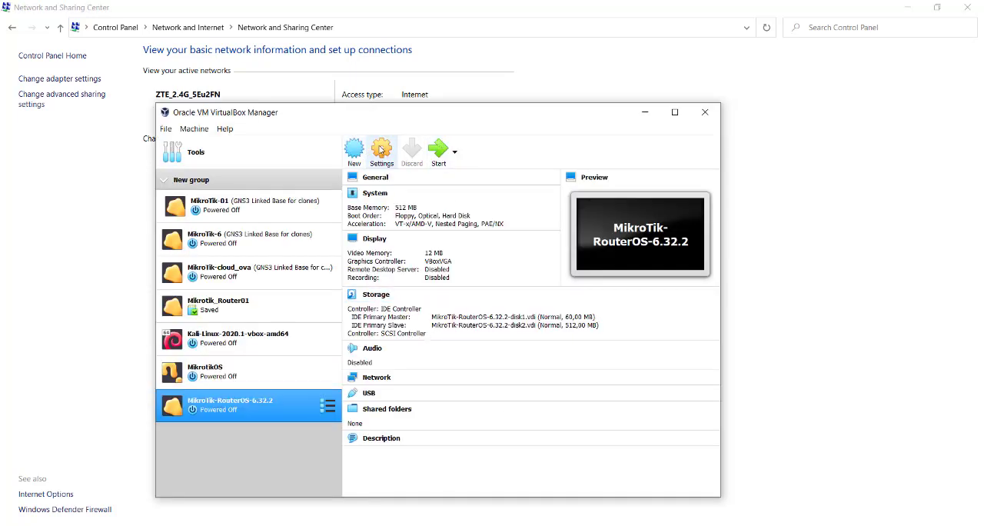
{"action": "left_click", "coordinate": [289, 378], "text": "ctrl"}
{"action": "left_click", "coordinate": [259, 401]}
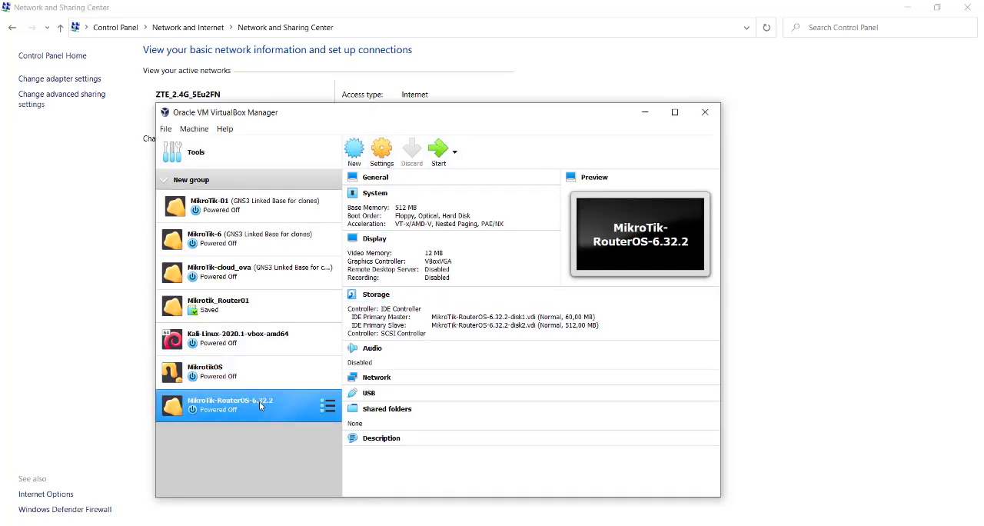
{"action": "left_click", "coordinate": [385, 163]}
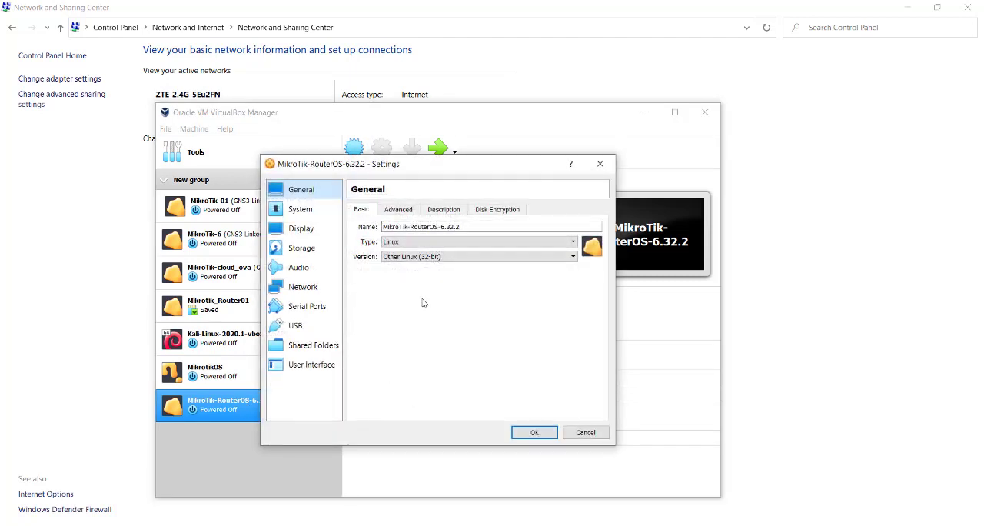
{"action": "left_click", "coordinate": [308, 292]}
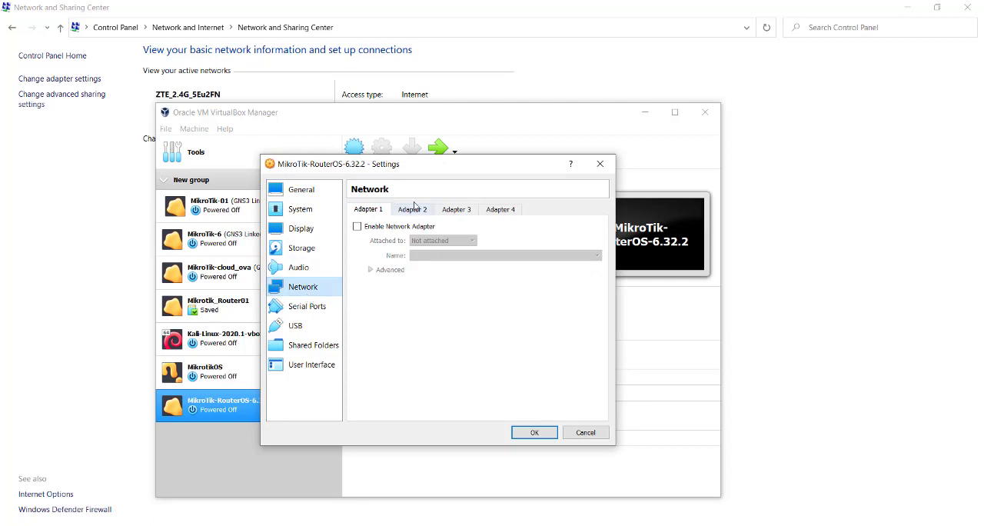
{"action": "left_click", "coordinate": [366, 229]}
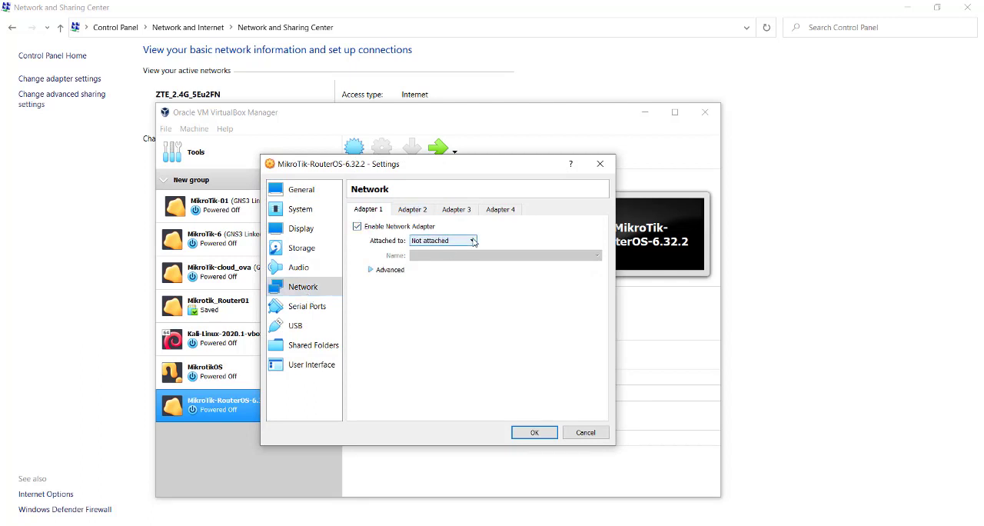
{"action": "left_click", "coordinate": [454, 240]}
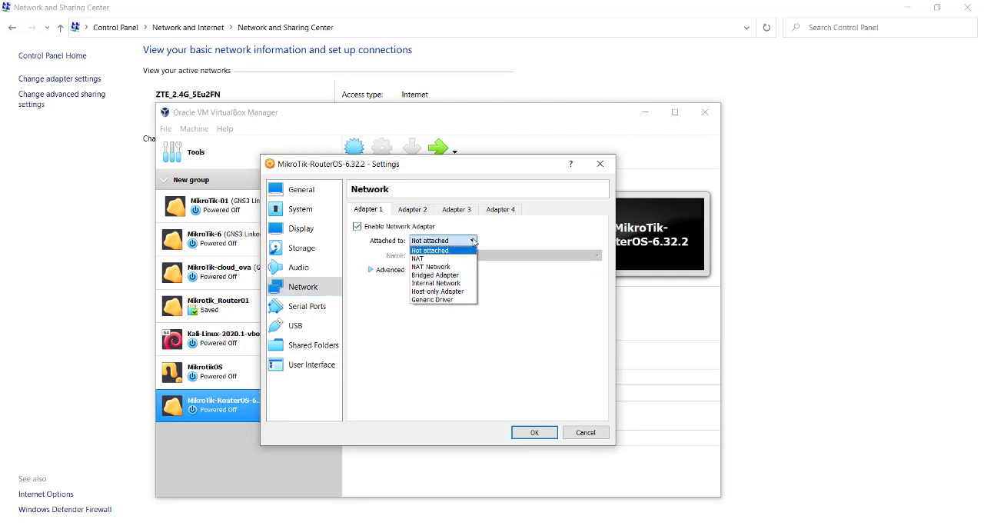
{"action": "left_click", "coordinate": [448, 278]}
{"action": "left_click", "coordinate": [488, 255]}
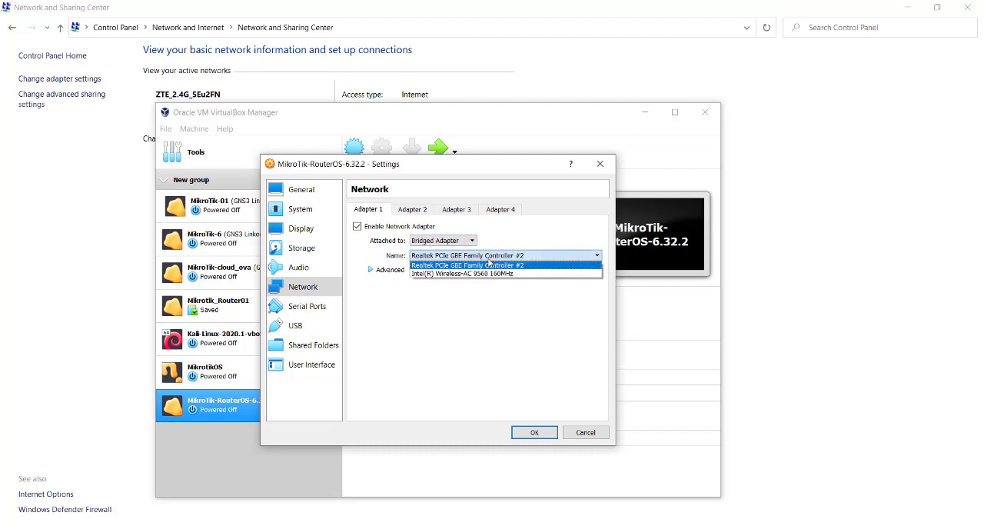
{"action": "left_click", "coordinate": [488, 263]}
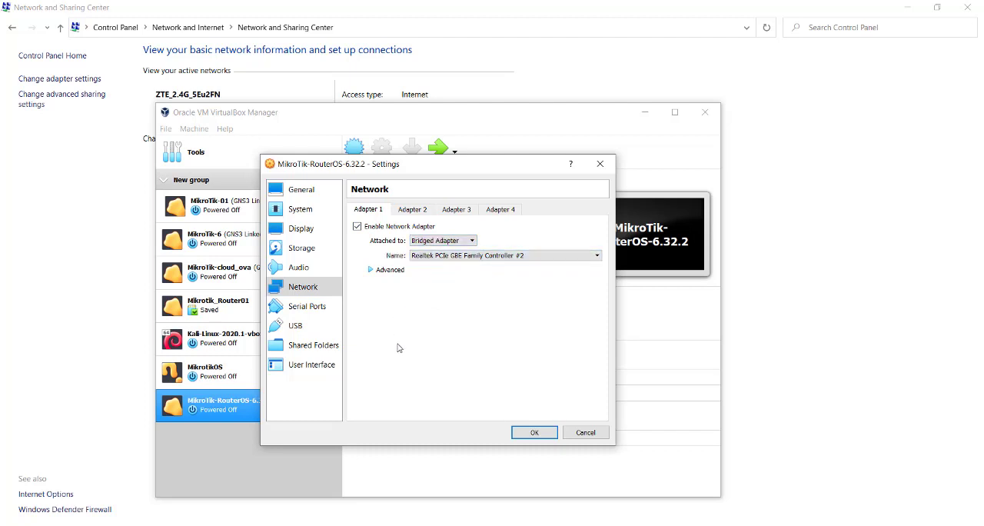
{"action": "left_click", "coordinate": [534, 433]}
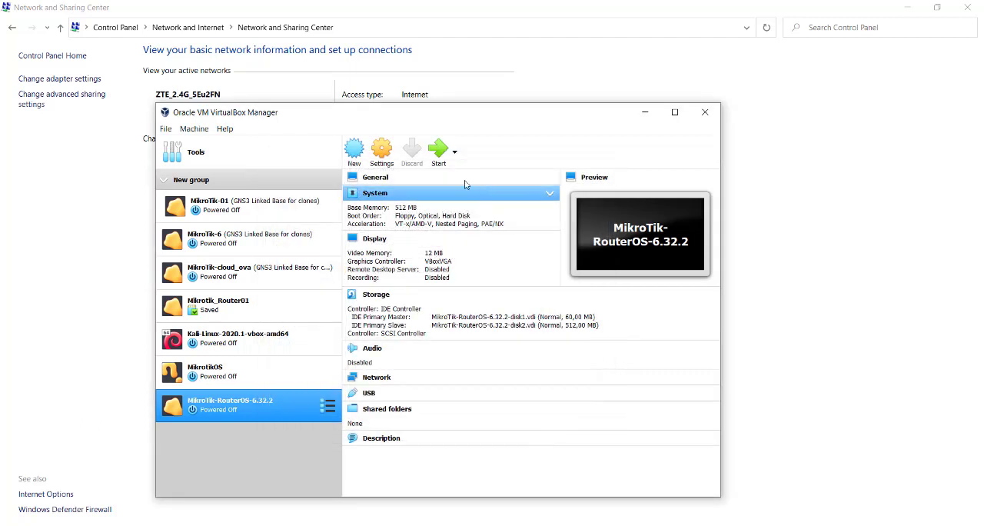
Start the MikroTik-RouterOS-6.32.2 virtual machine and launch WinBox
{"action": "left_click", "coordinate": [439, 156]}
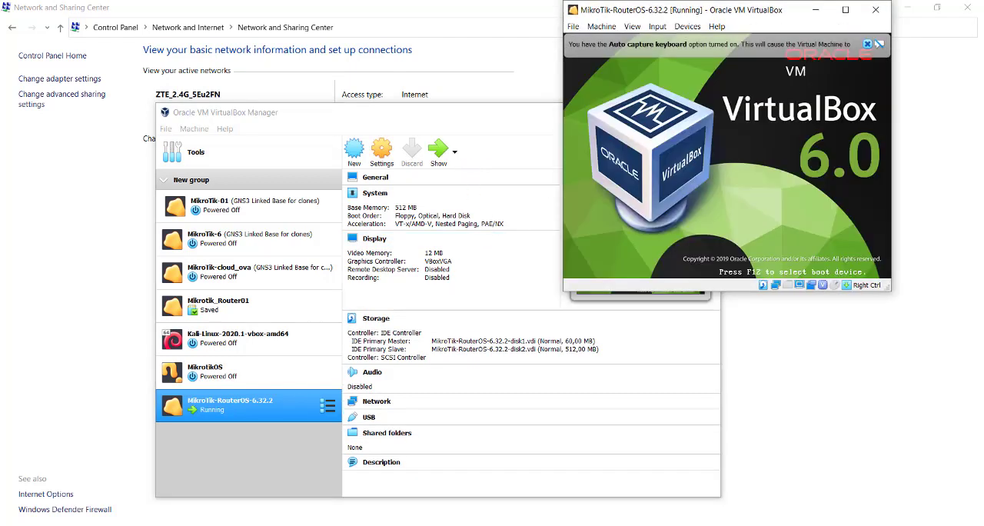
{"action": "left_click", "coordinate": [116, 525]}
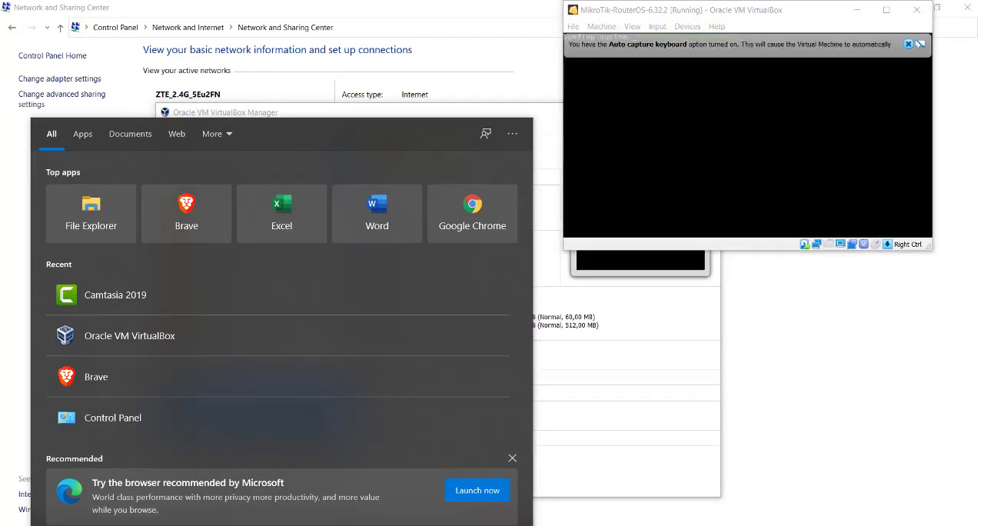
{"action": "type", "text": "win"}
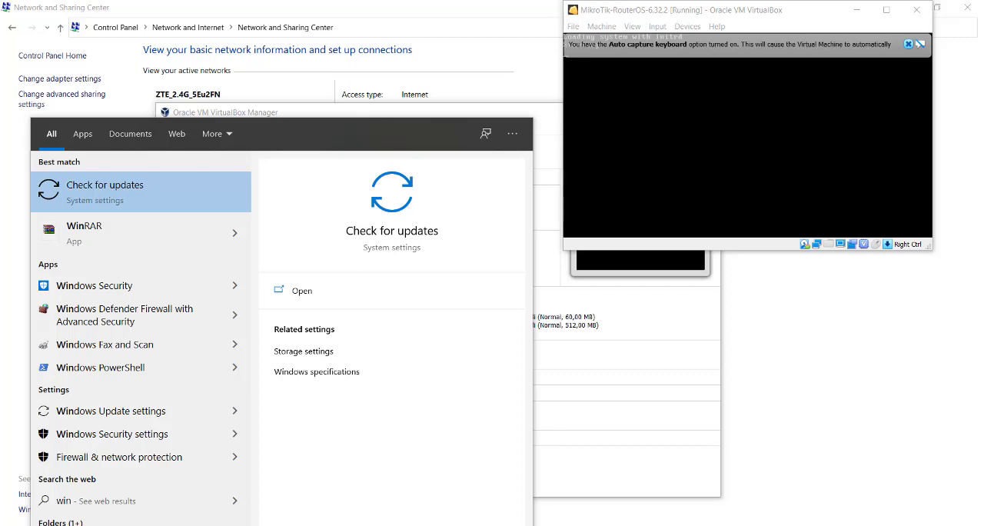
{"action": "type", "text": "bo"}
{"action": "key", "text": "Return"}
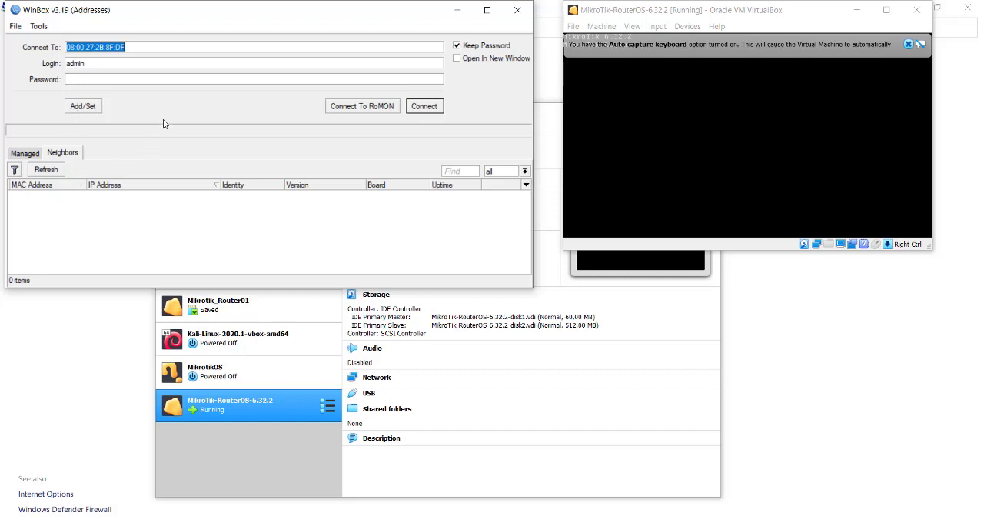
Refresh the neighbors list and connect to the MikroTik router as admin
{"action": "left_click", "coordinate": [50, 173]}
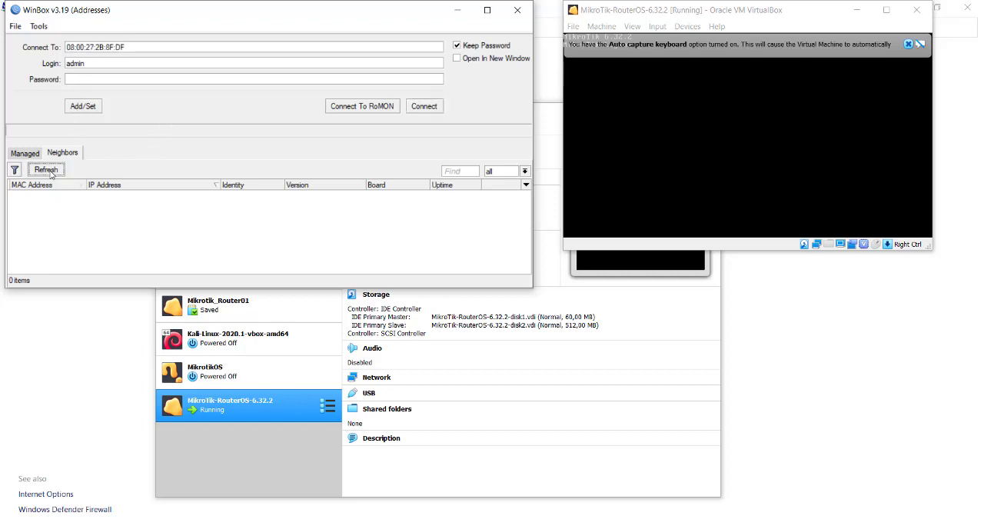
{"action": "left_click", "coordinate": [50, 173]}
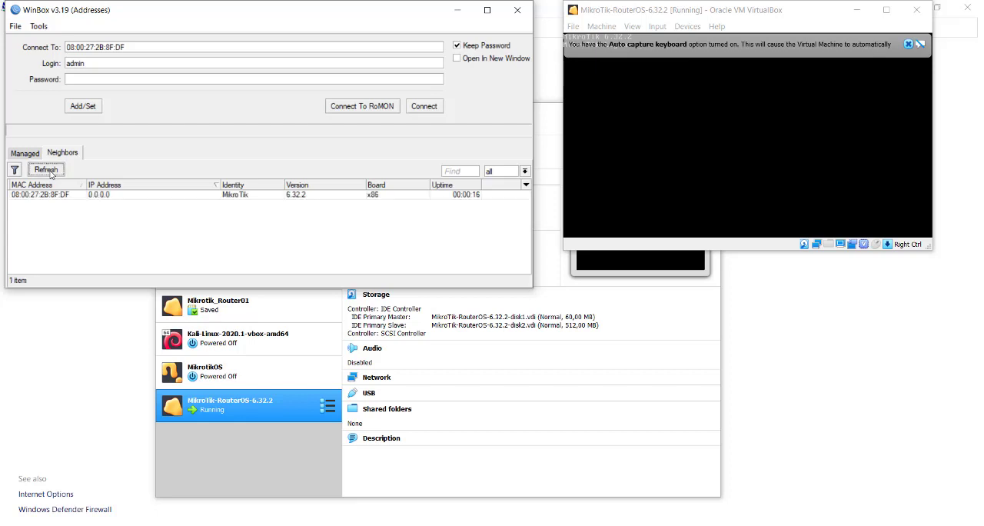
{"action": "left_click", "coordinate": [54, 196]}
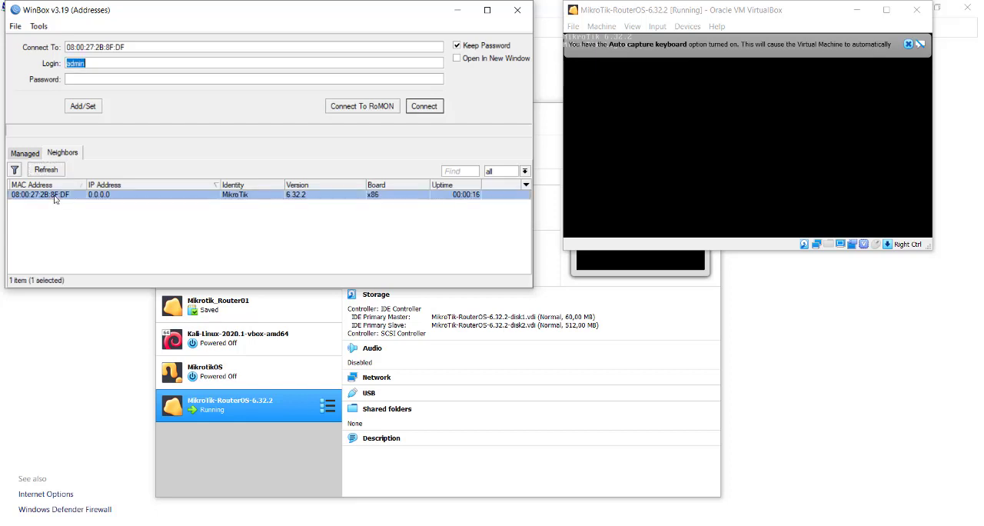
{"action": "left_click", "coordinate": [419, 105]}
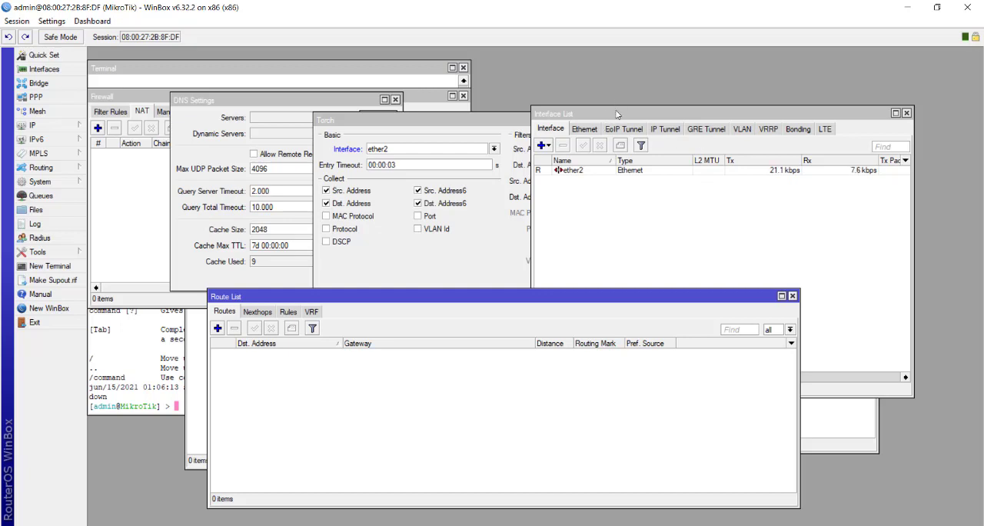
Close the Torch, Route List, Terminal, Firewall and DNS Settings windows
{"action": "left_click", "coordinate": [508, 120]}
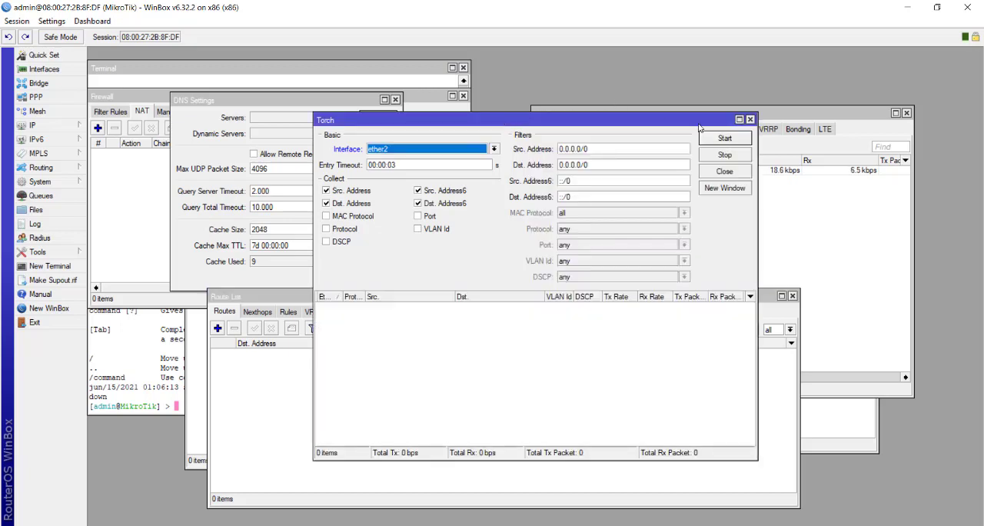
{"action": "left_click", "coordinate": [751, 121]}
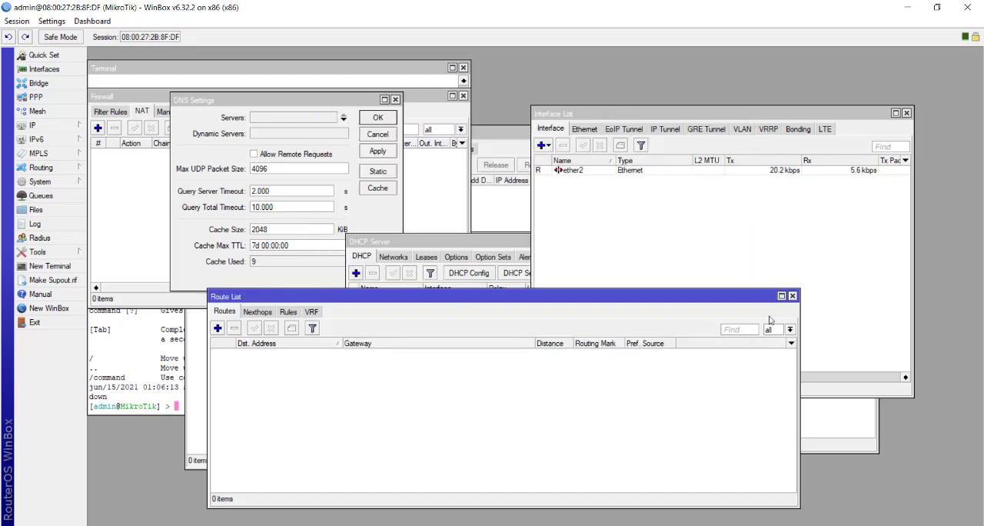
{"action": "left_click", "coordinate": [792, 296]}
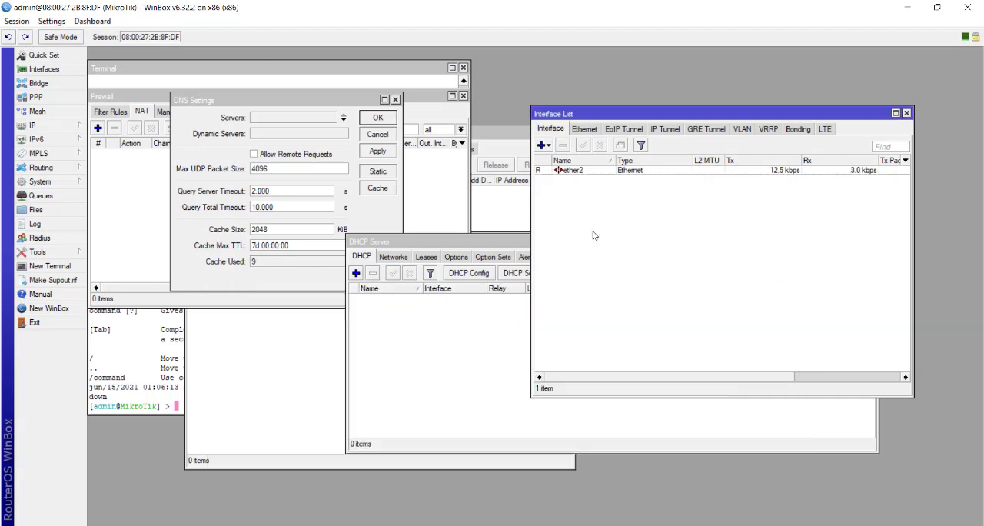
{"action": "left_click", "coordinate": [463, 68]}
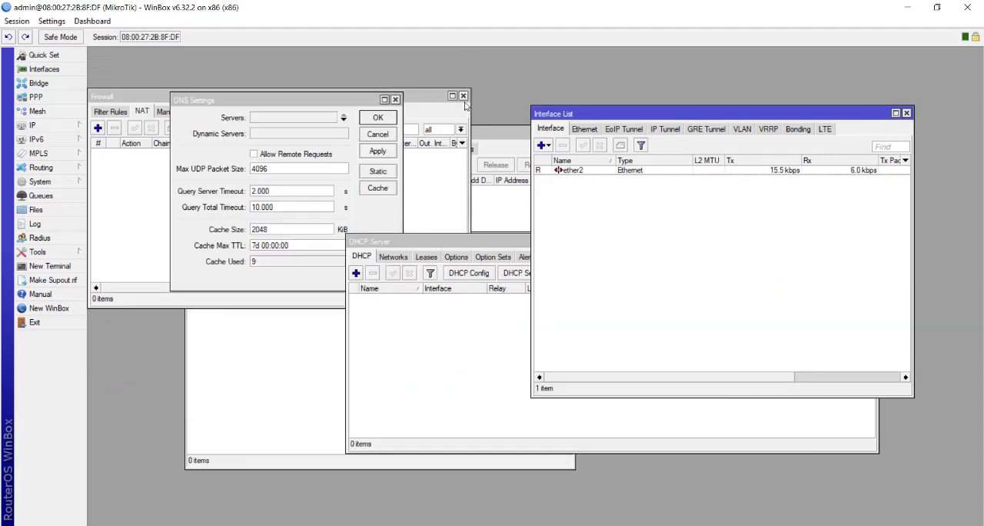
{"action": "left_click", "coordinate": [464, 95]}
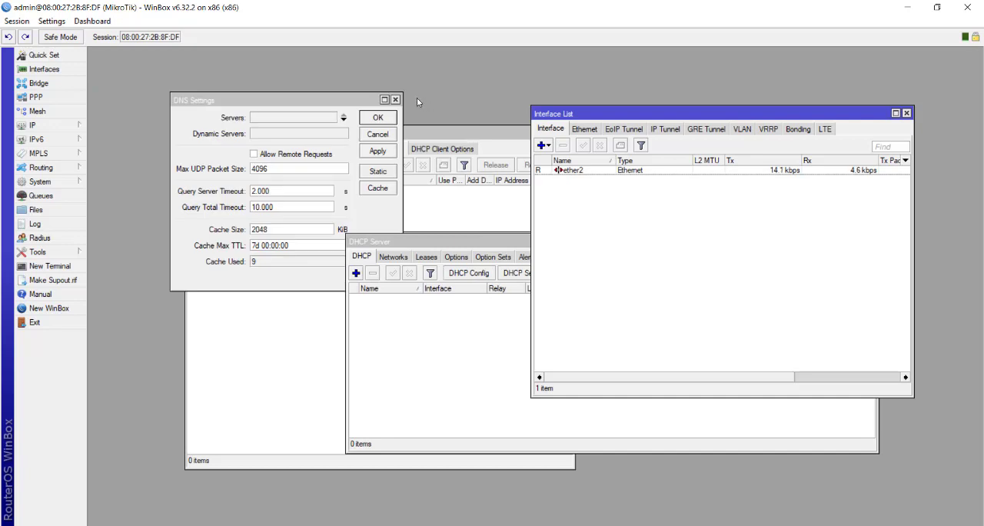
{"action": "left_click", "coordinate": [396, 101]}
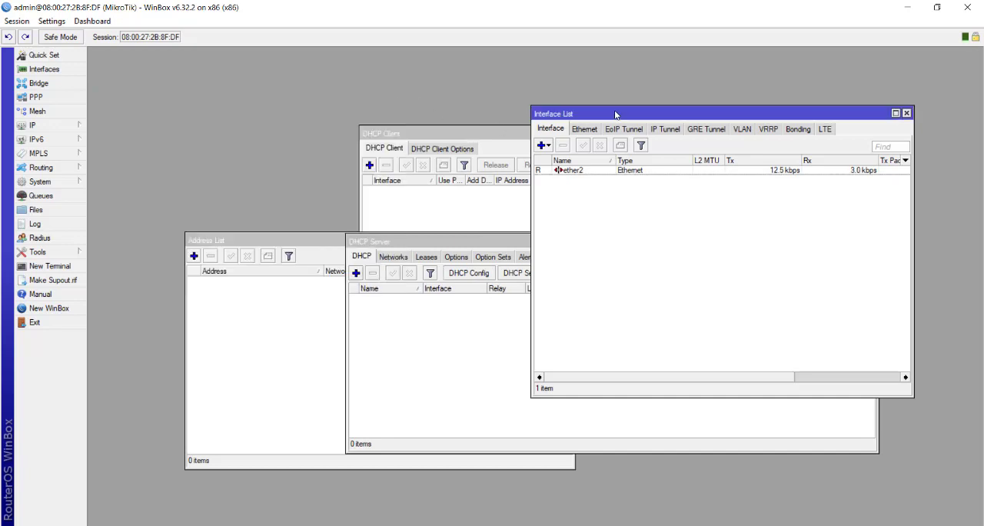
Rename the ether2 interface to ether-sumber and apply the change
{"action": "left_click_drag", "start_coordinate": [616, 114], "coordinate": [535, 111]}
{"action": "double_click", "coordinate": [507, 167]}
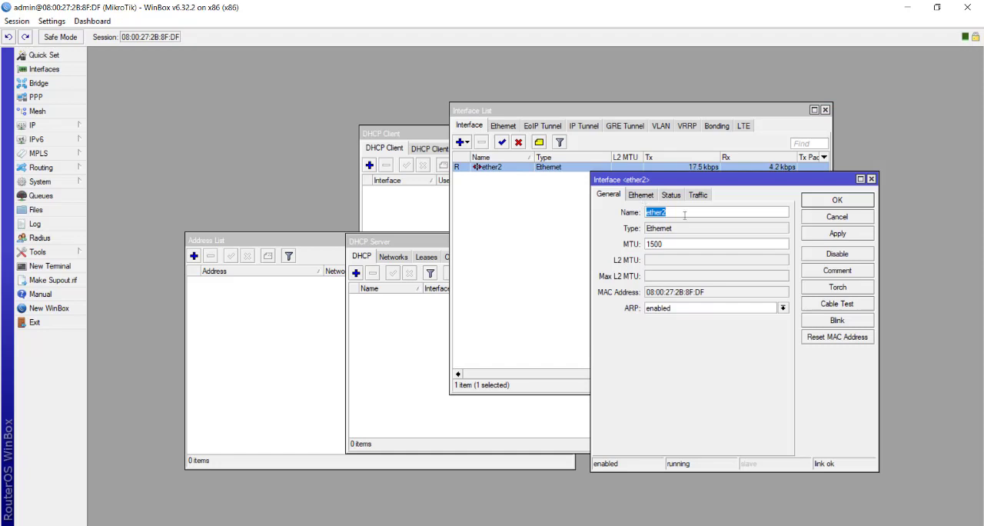
{"action": "left_click", "coordinate": [684, 215]}
{"action": "type", "text": "-sumber"}
{"action": "left_click", "coordinate": [840, 234]}
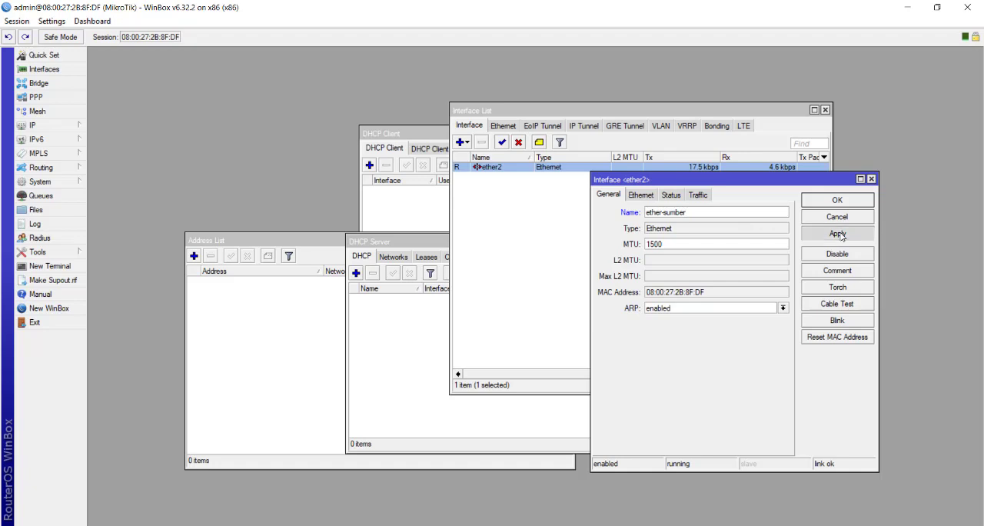
{"action": "left_click", "coordinate": [845, 201]}
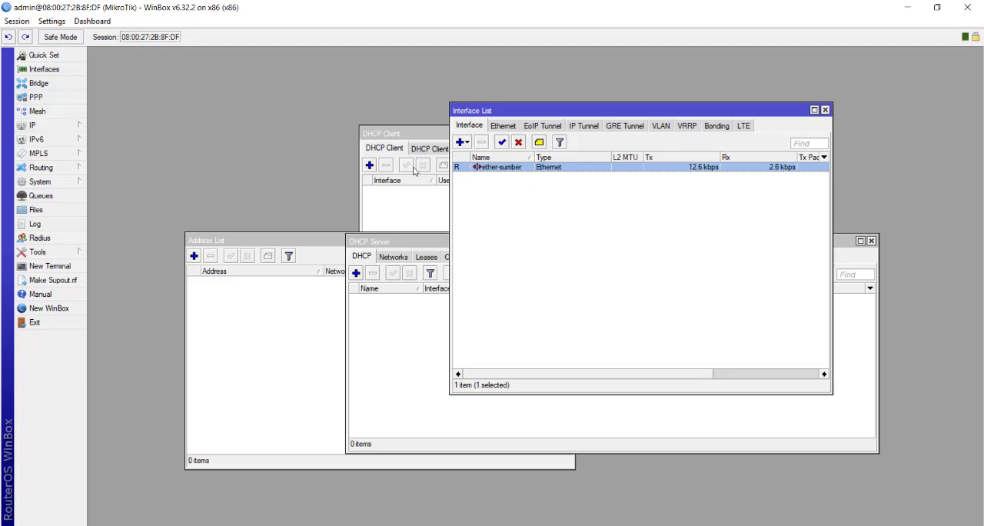
{"action": "left_click_drag", "start_coordinate": [542, 112], "coordinate": [473, 122]}
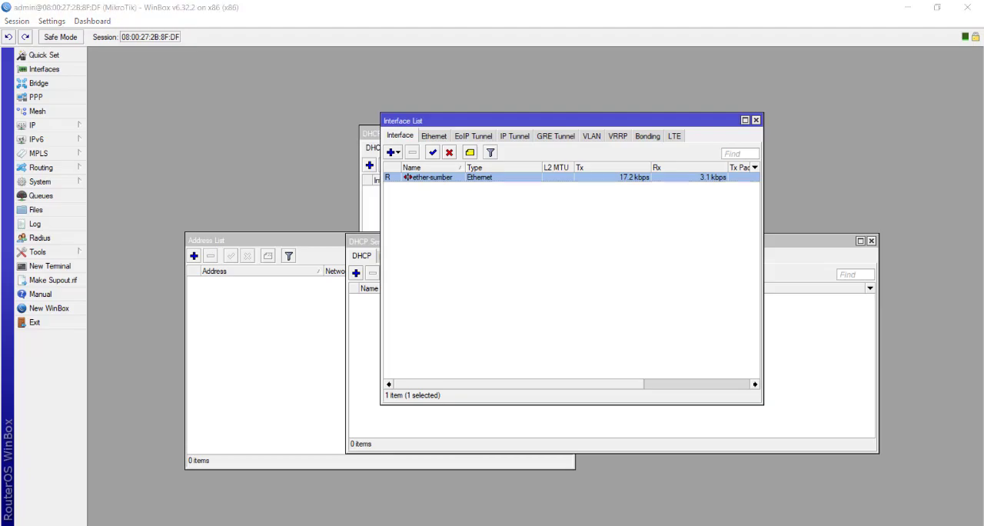
Shut down the MikroTik router from WinBox and confirm the shutdown
{"action": "key", "text": "alt+Tab"}
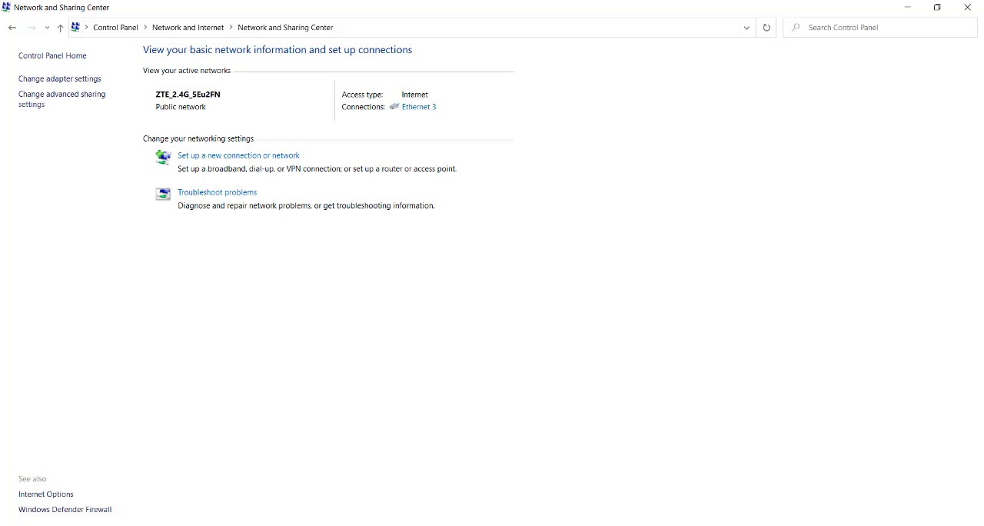
{"action": "key", "text": "alt+Tab"}
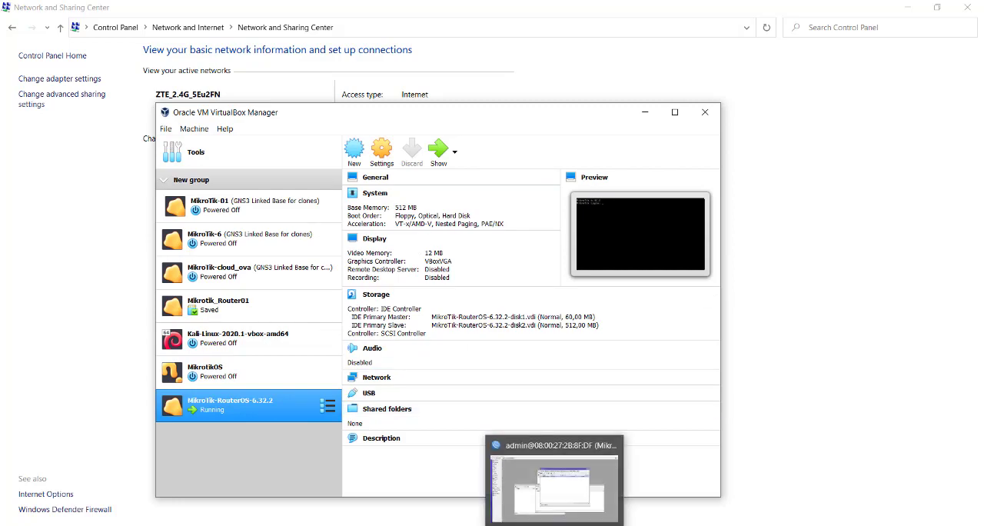
{"action": "left_click", "coordinate": [555, 525]}
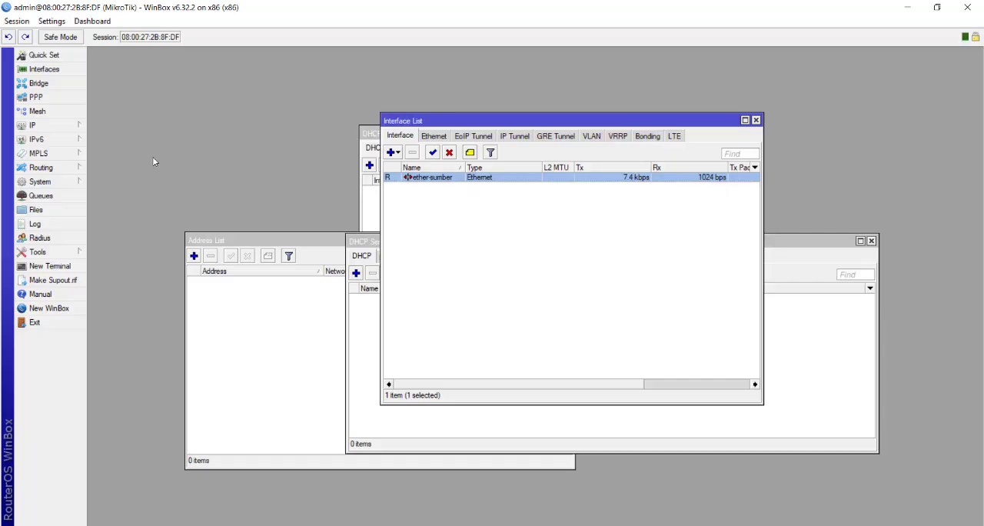
{"action": "left_click", "coordinate": [68, 182]}
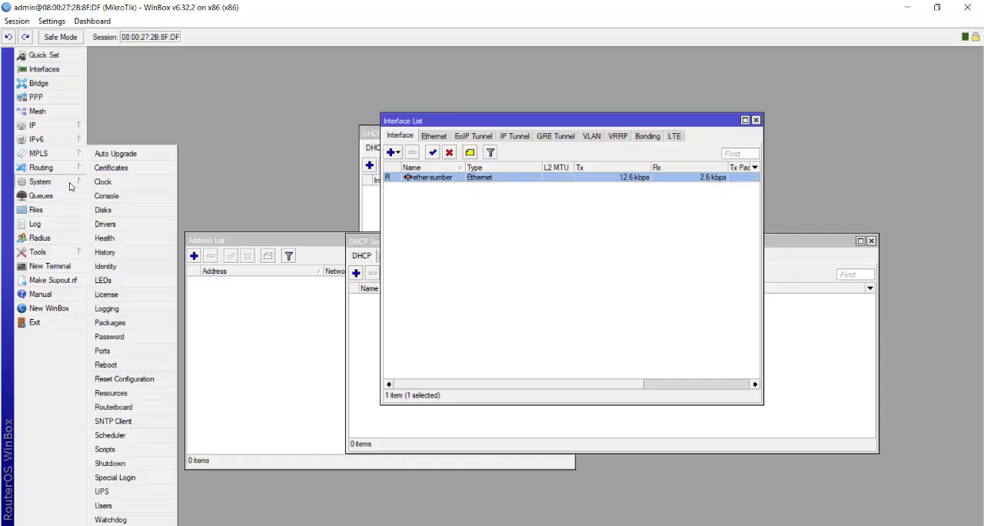
{"action": "left_click", "coordinate": [127, 466]}
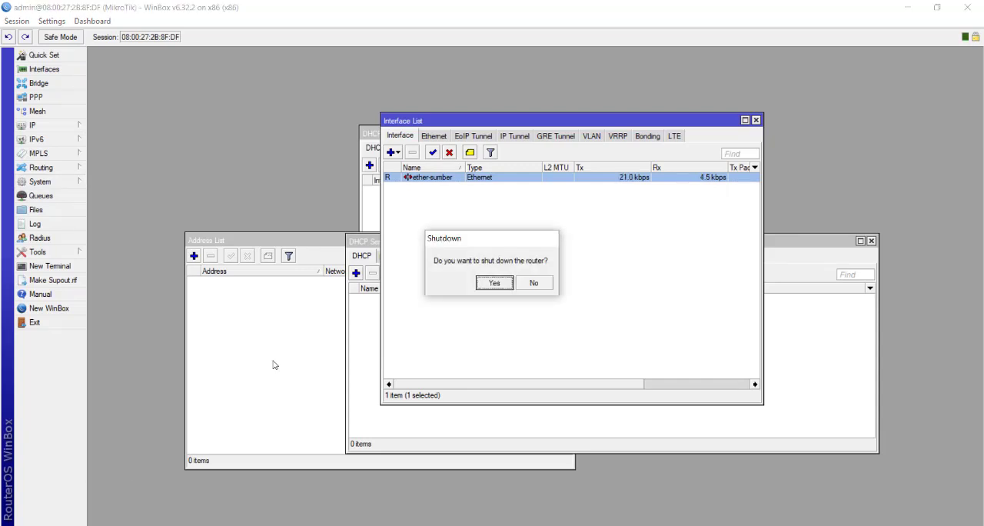
{"action": "left_click", "coordinate": [494, 282]}
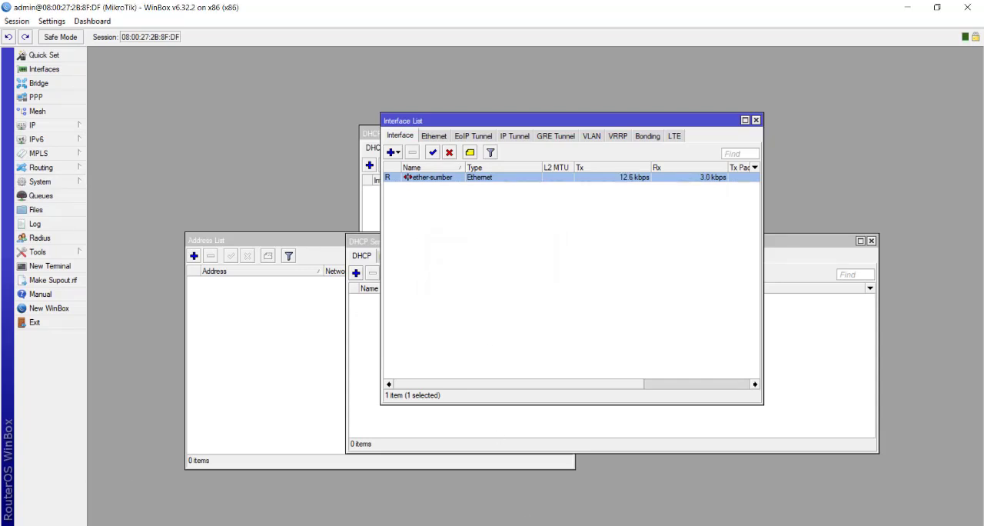
Switch to VirtualBox Manager and enable network Adapter 2 of MikroTik-RouterOS-6.32.2, attached to the internal network koneksi
{"action": "key", "text": "alt+Tab"}
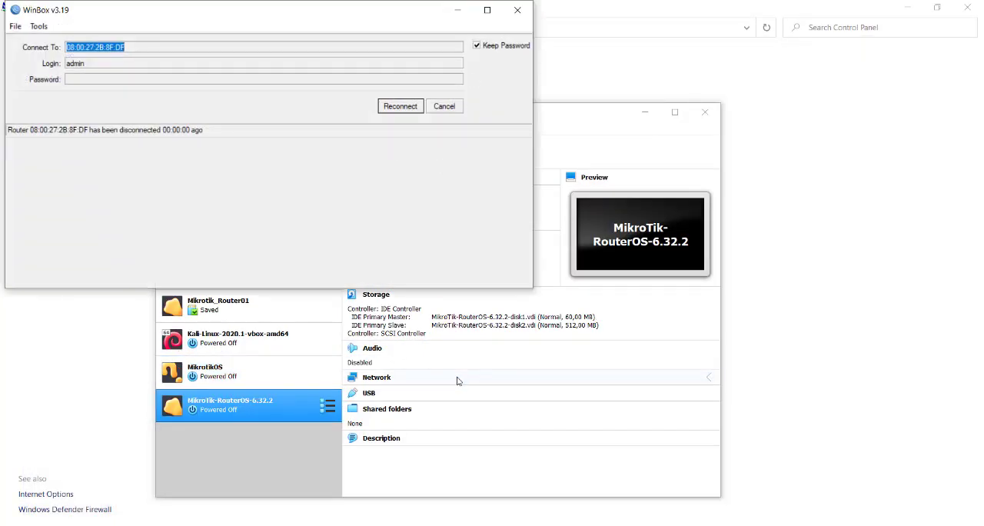
{"action": "left_click", "coordinate": [492, 354]}
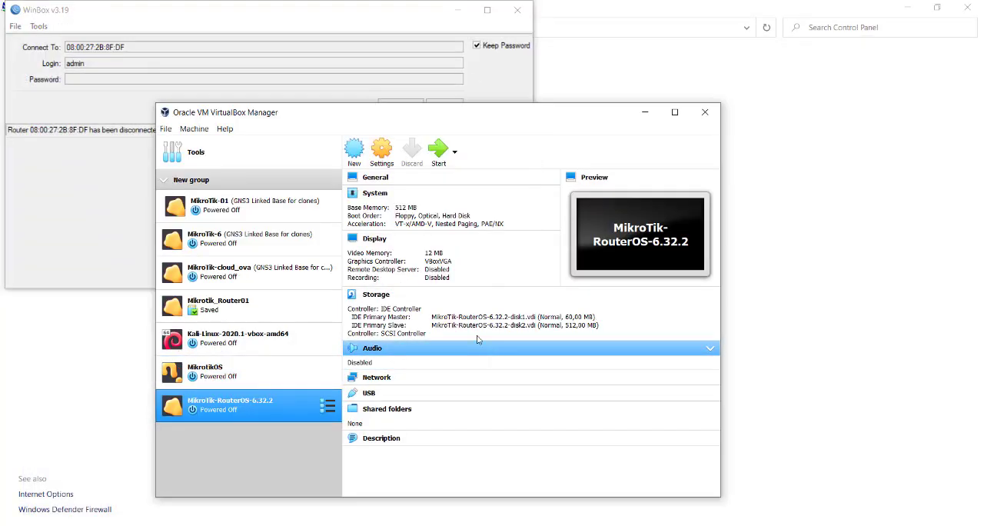
{"action": "left_click", "coordinate": [382, 151]}
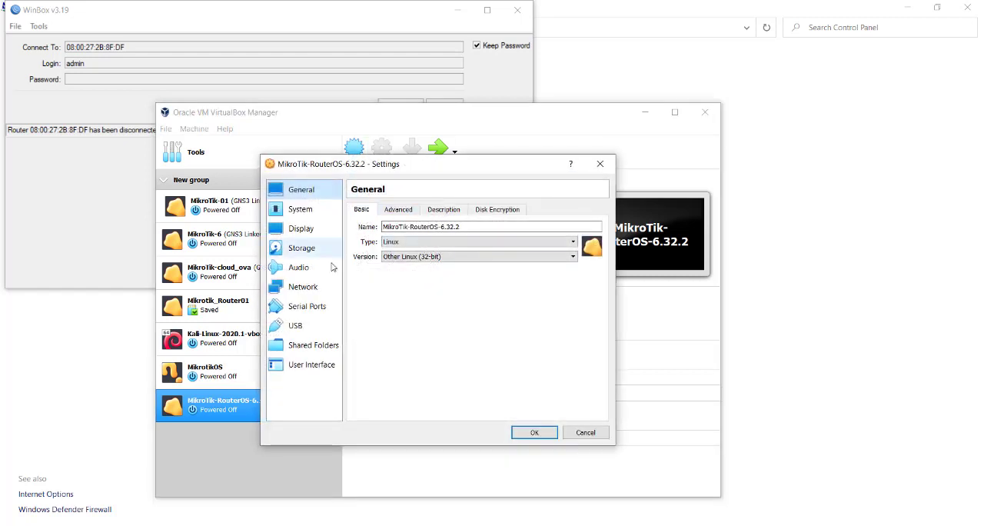
{"action": "left_click", "coordinate": [312, 287]}
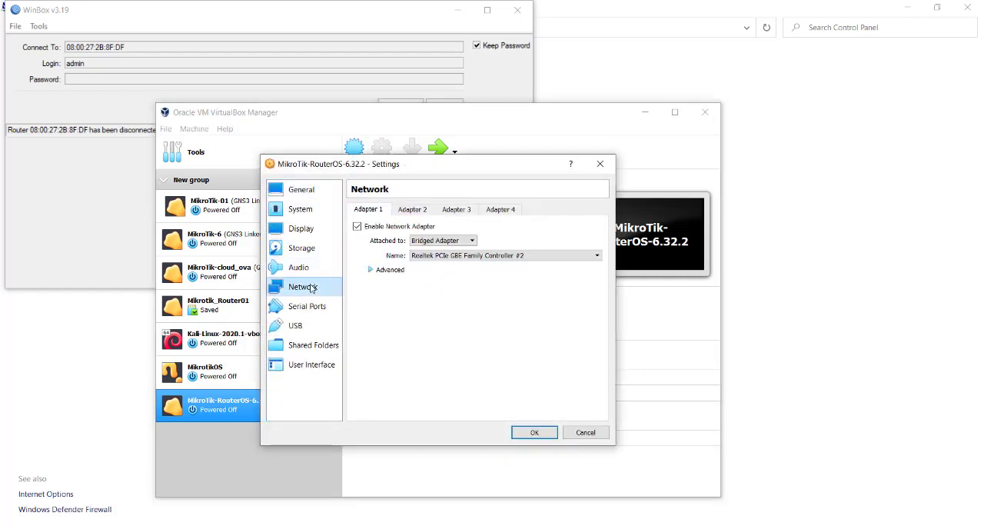
{"action": "left_click", "coordinate": [415, 210]}
{"action": "left_click", "coordinate": [357, 226]}
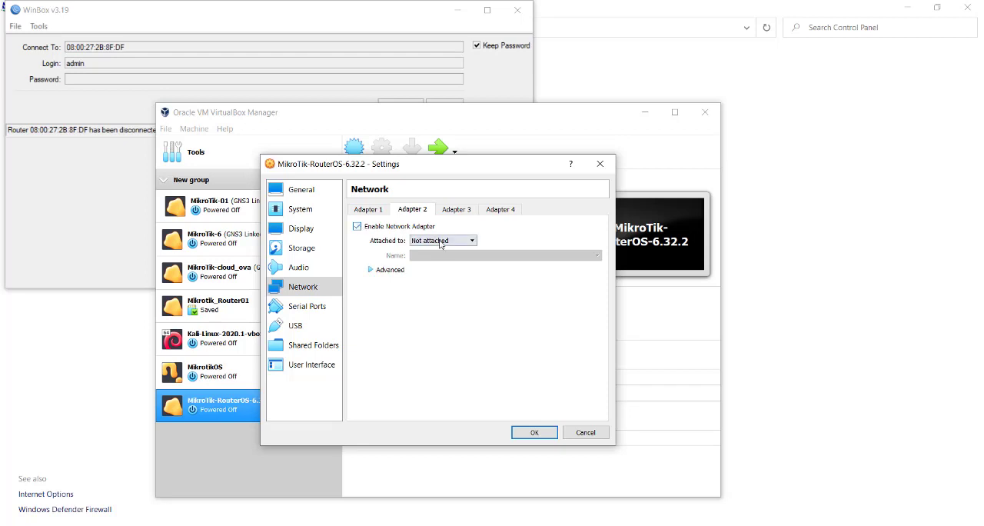
{"action": "left_click", "coordinate": [442, 240]}
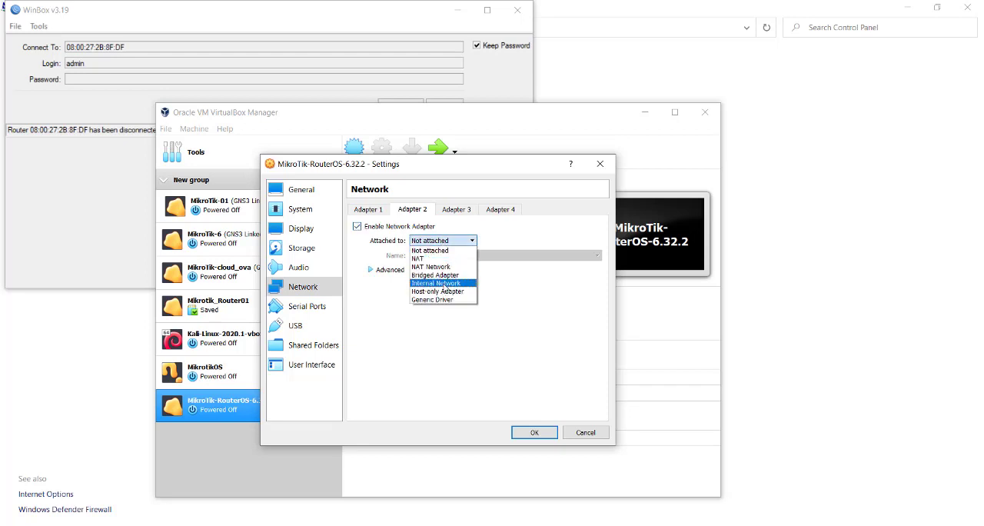
{"action": "left_click", "coordinate": [444, 284]}
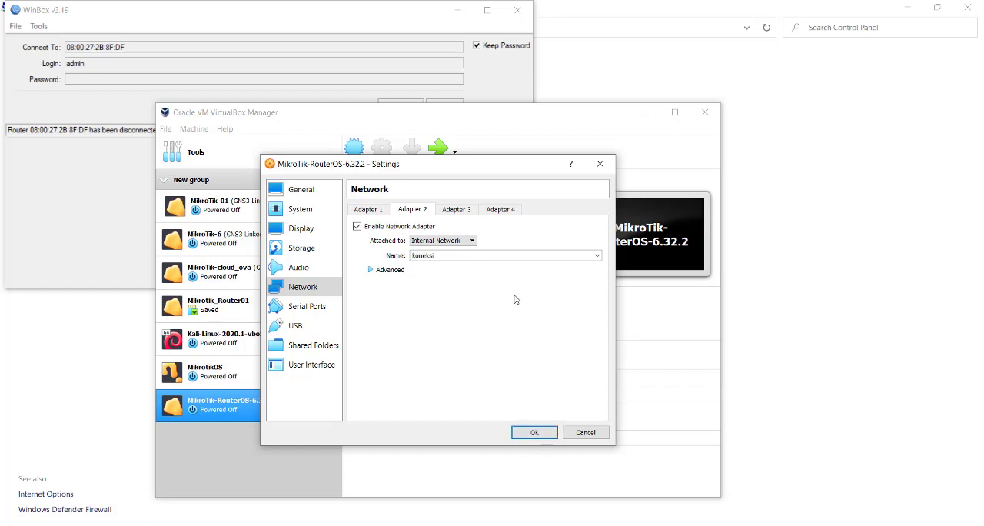
{"action": "left_click", "coordinate": [534, 433]}
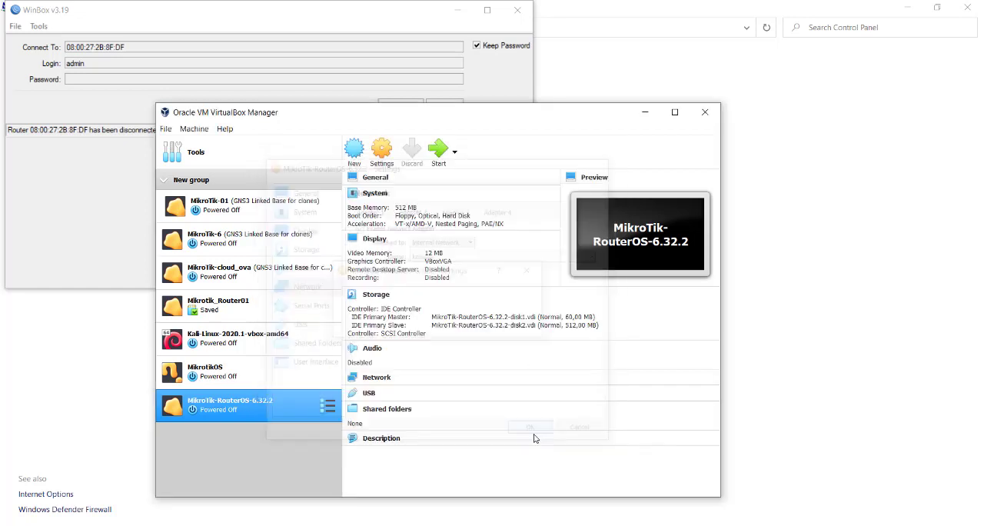
Start the MikroTik-RouterOS-6.32.2 virtual machine, dismiss its keyboard capture notice and cancel the pending reconnection in WinBox
{"action": "left_click", "coordinate": [443, 150]}
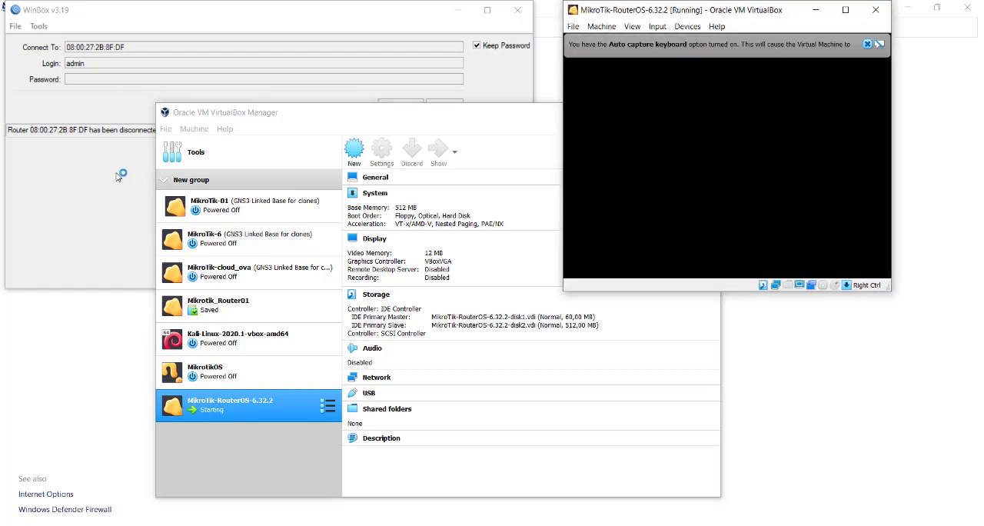
{"action": "left_click", "coordinate": [868, 44]}
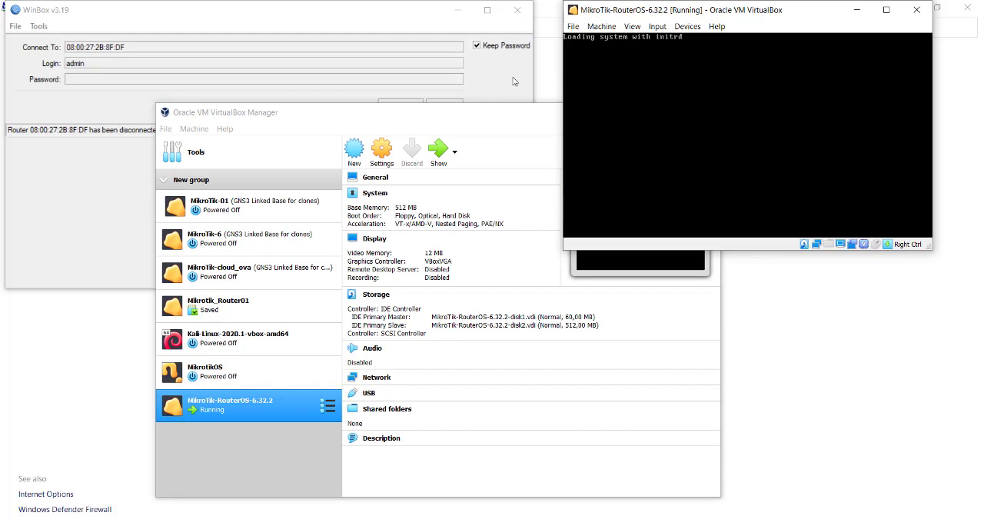
{"action": "left_click", "coordinate": [514, 81]}
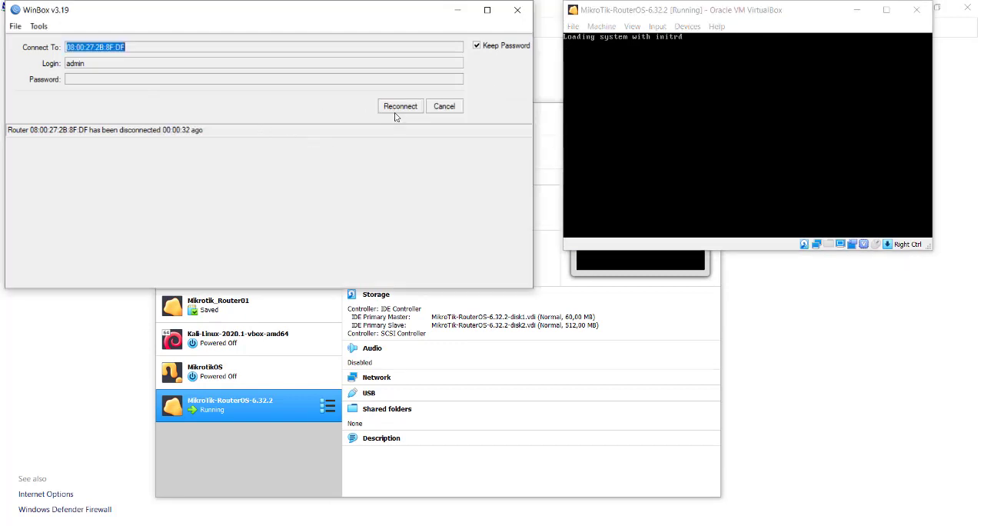
{"action": "left_click", "coordinate": [436, 108]}
Refresh the neighbors list until the restarted router is listed and connect to it as admin
{"action": "left_click", "coordinate": [47, 170]}
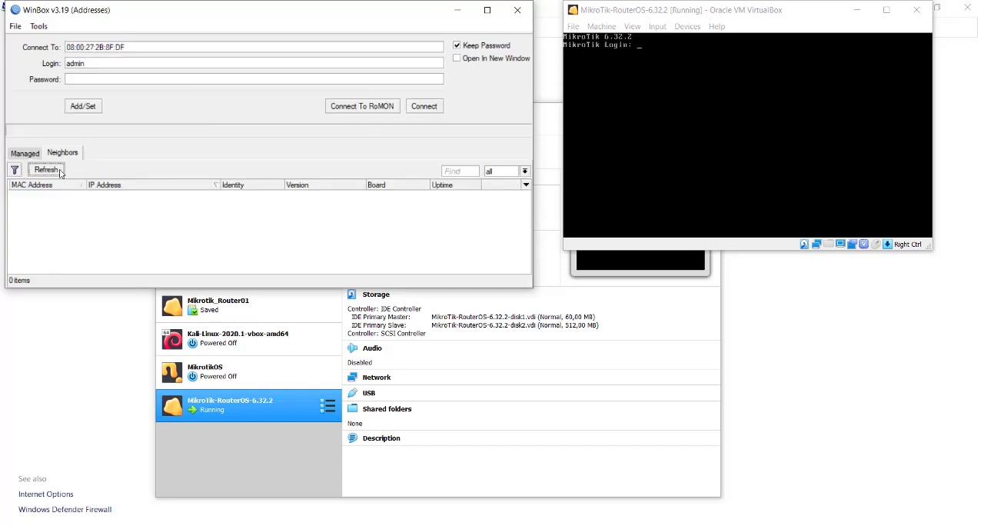
{"action": "left_click", "coordinate": [60, 173]}
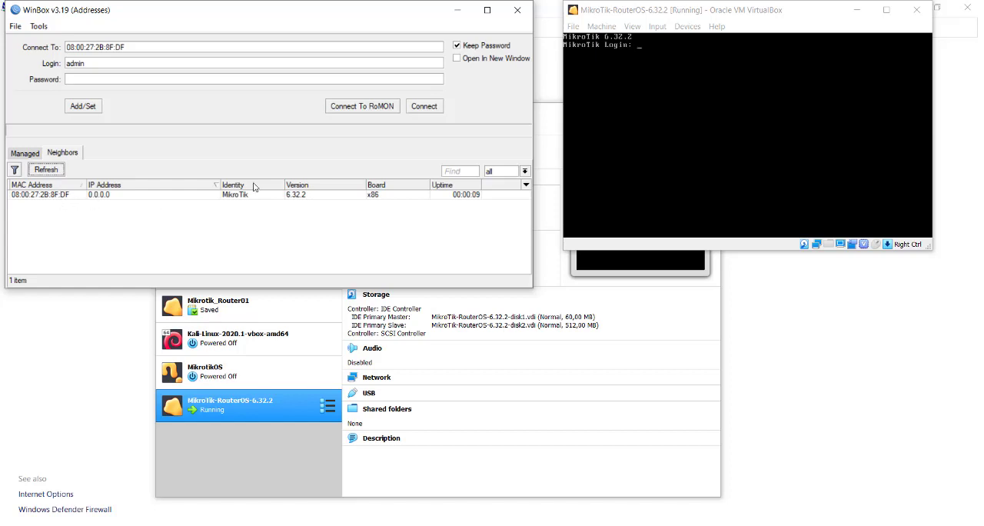
{"action": "left_click", "coordinate": [432, 111]}
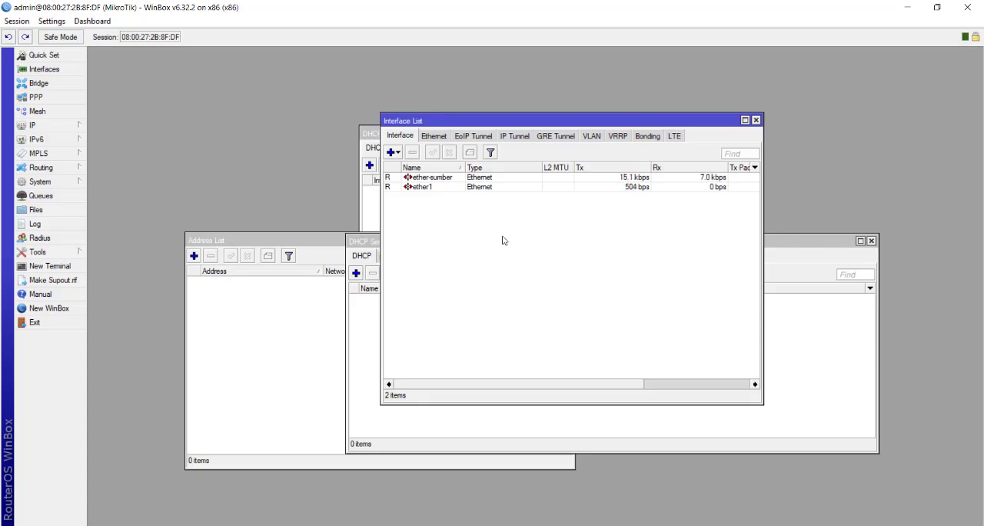
Rename the ether1 interface to ether-output and sort the interface list by name in descending order
{"action": "left_click", "coordinate": [450, 191]}
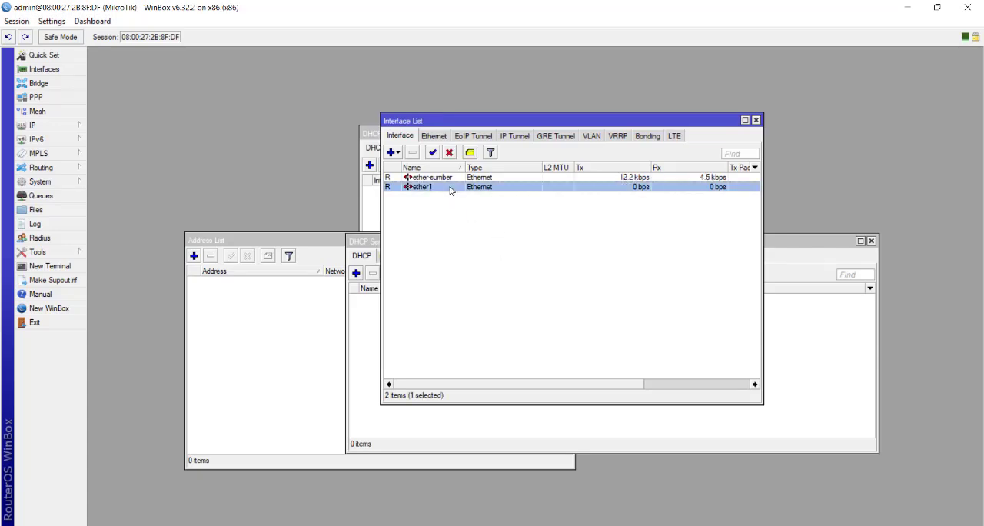
{"action": "double_click", "coordinate": [444, 191]}
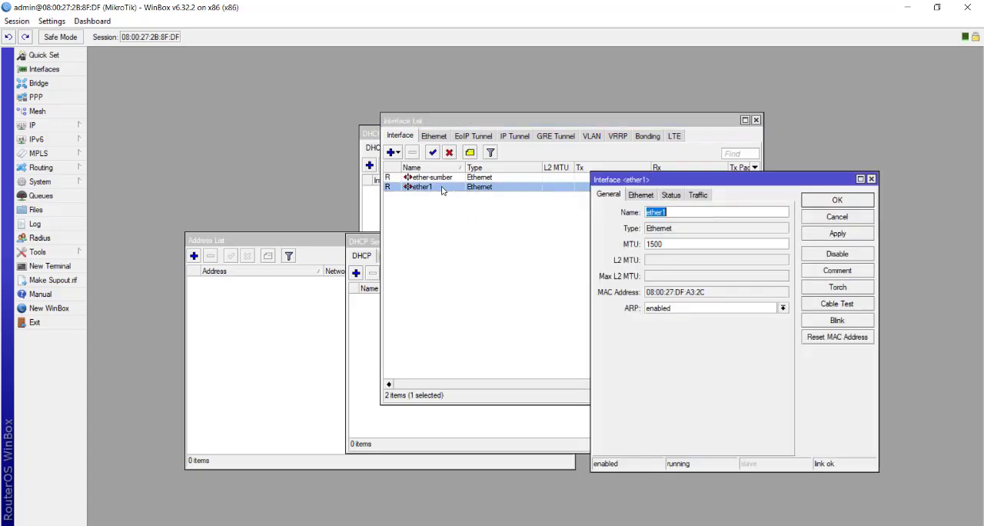
{"action": "left_click", "coordinate": [680, 212]}
{"action": "left_click", "coordinate": [837, 200]}
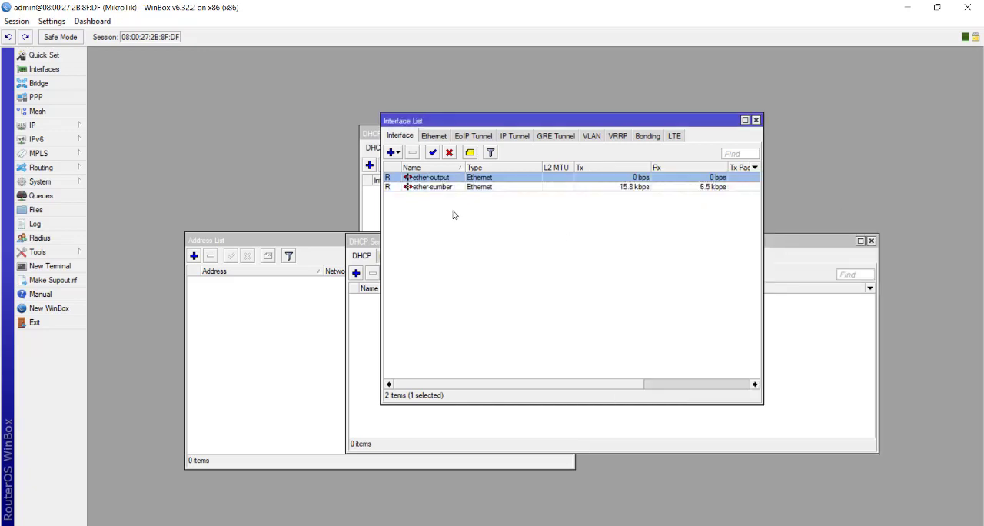
{"action": "left_click", "coordinate": [461, 168]}
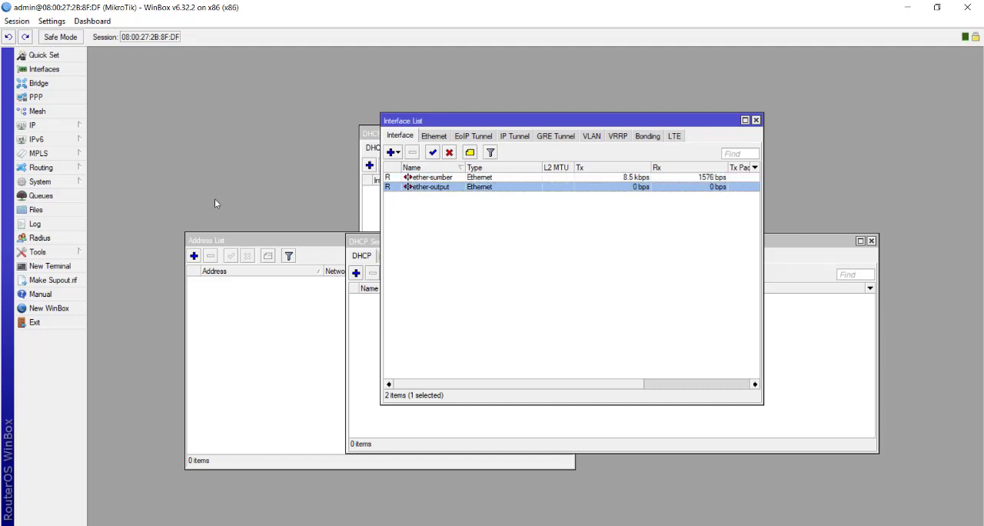
Add a DHCP client on ether-sumber, check its lease status and move the DHCP Client window clear of the interface list
{"action": "left_click", "coordinate": [62, 128]}
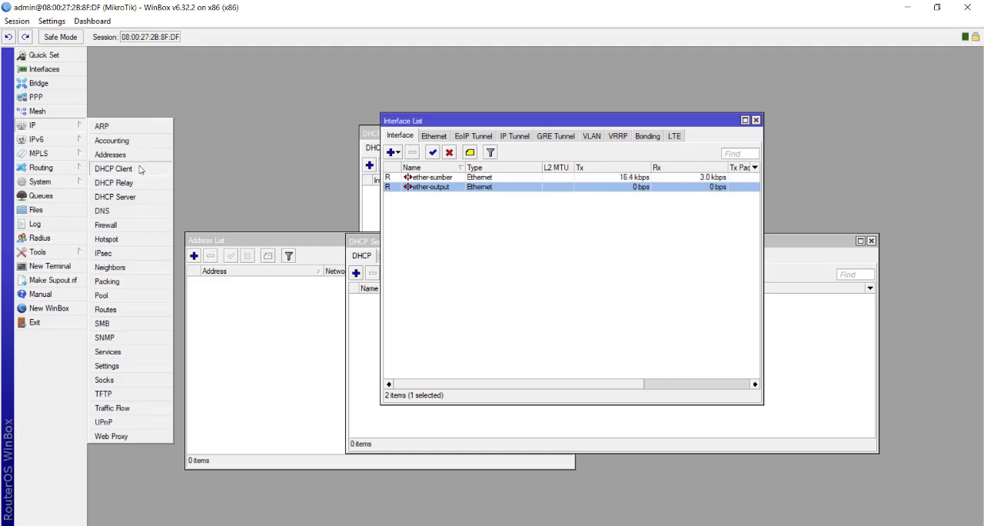
{"action": "left_click", "coordinate": [115, 169]}
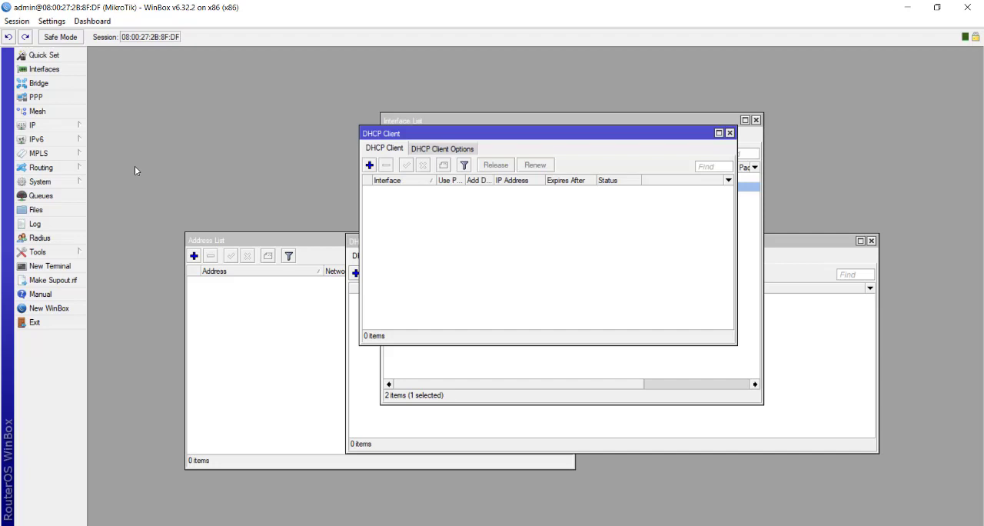
{"action": "left_click", "coordinate": [369, 164]}
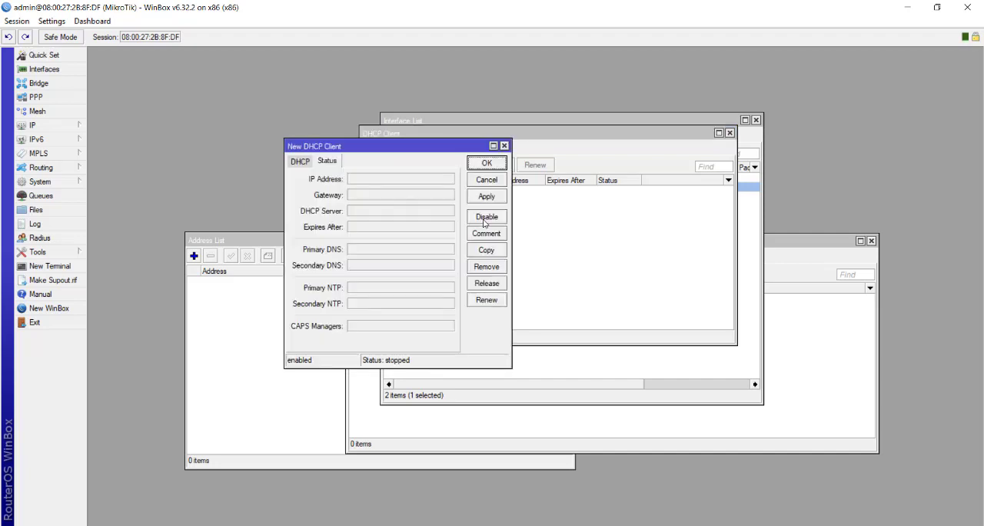
{"action": "left_click", "coordinate": [301, 162]}
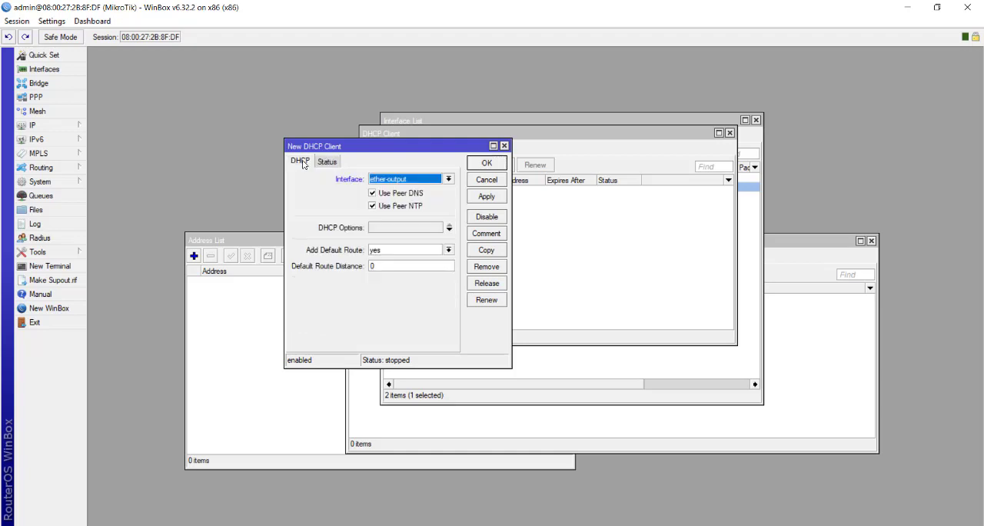
{"action": "left_click", "coordinate": [448, 179]}
{"action": "left_click", "coordinate": [396, 194]}
{"action": "left_click", "coordinate": [487, 197]}
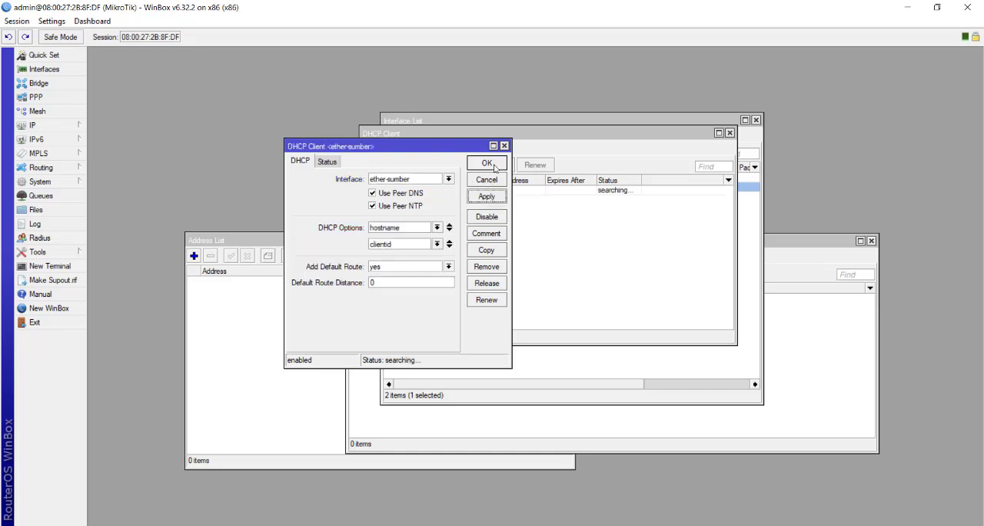
{"action": "left_click", "coordinate": [327, 161]}
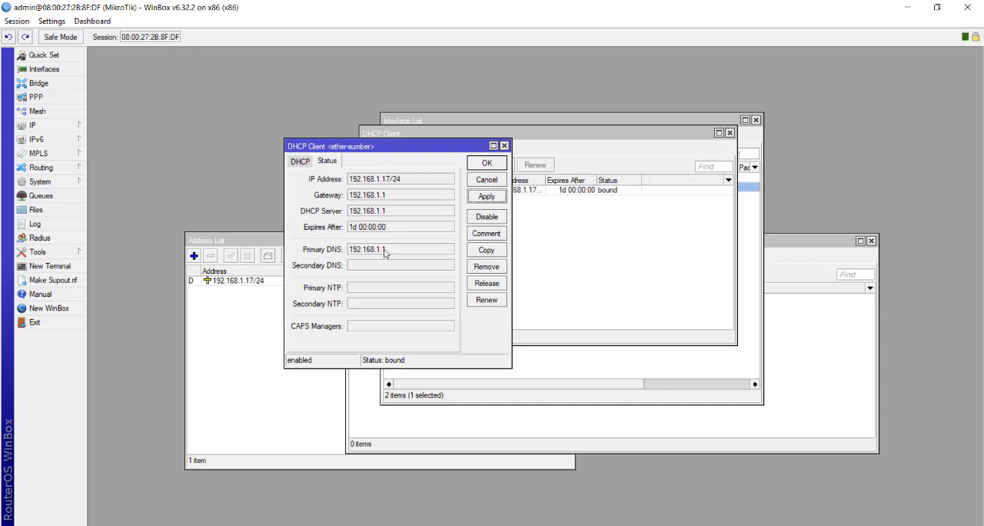
{"action": "left_click", "coordinate": [487, 163]}
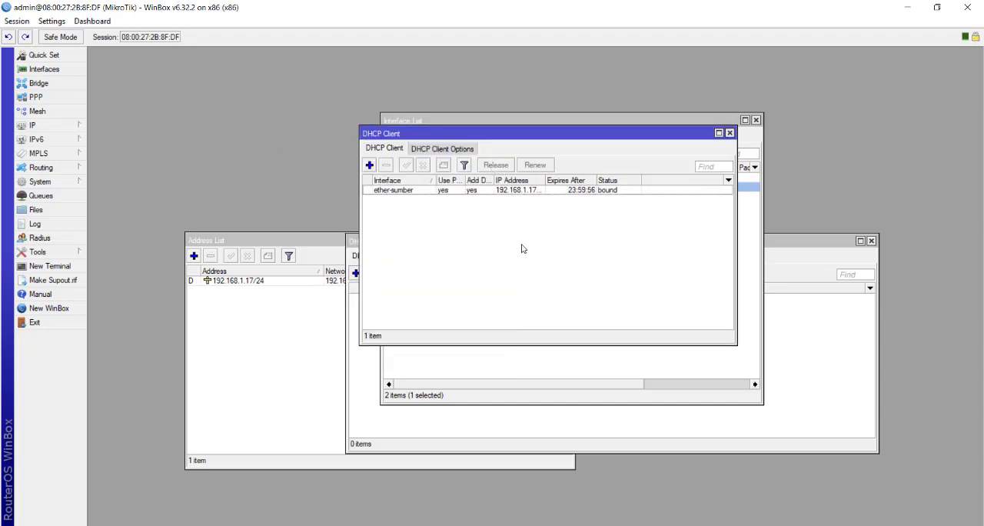
{"action": "left_click_drag", "start_coordinate": [541, 131], "coordinate": [568, 217]}
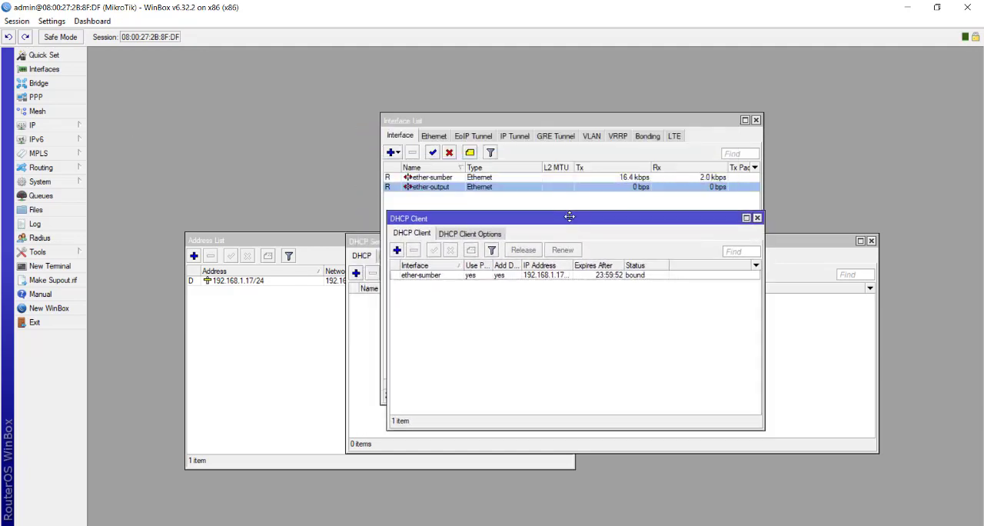
Set the DNS server to 8.8.8.8, allow remote requests and apply the DNS settings
{"action": "left_click", "coordinate": [65, 126]}
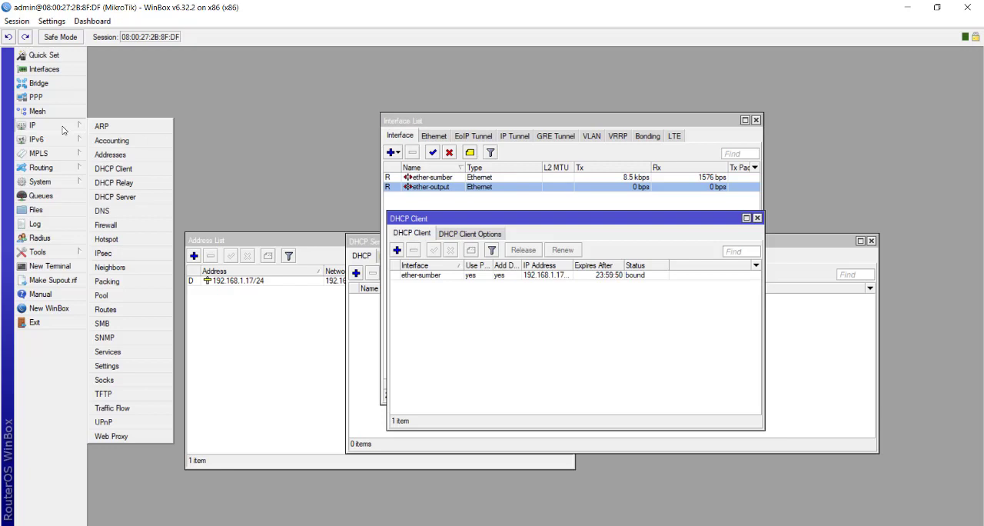
{"action": "left_click", "coordinate": [103, 211]}
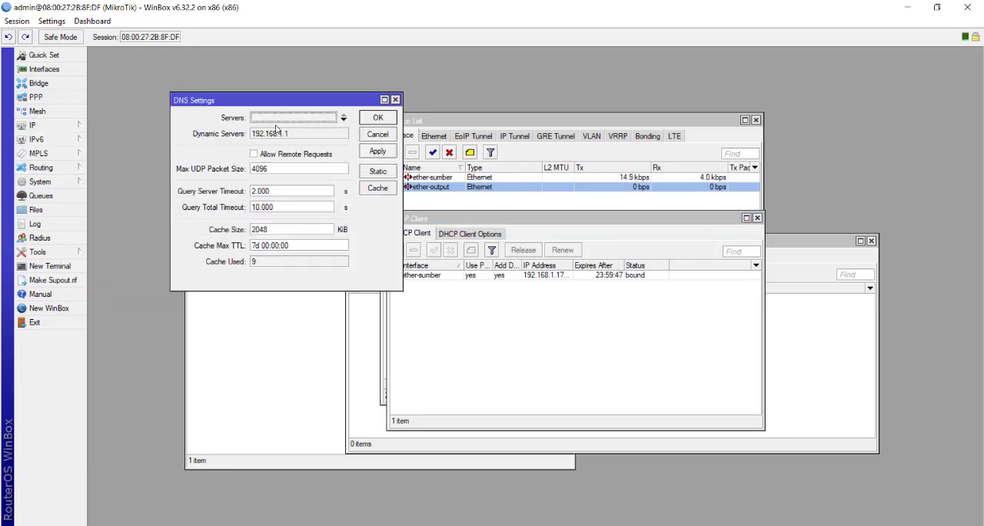
{"action": "left_click", "coordinate": [256, 155]}
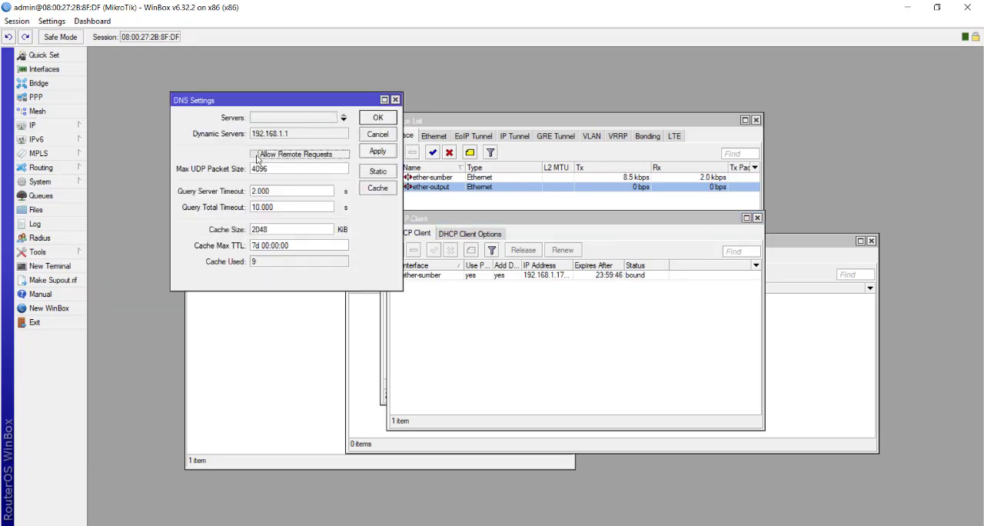
{"action": "left_click", "coordinate": [310, 118]}
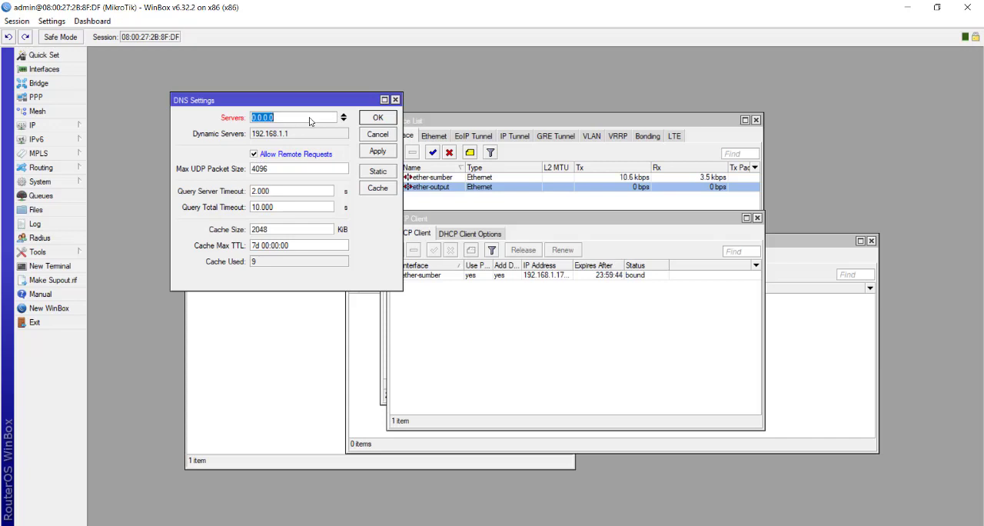
{"action": "type", "text": "8.8.8.8"}
{"action": "left_click", "coordinate": [379, 152]}
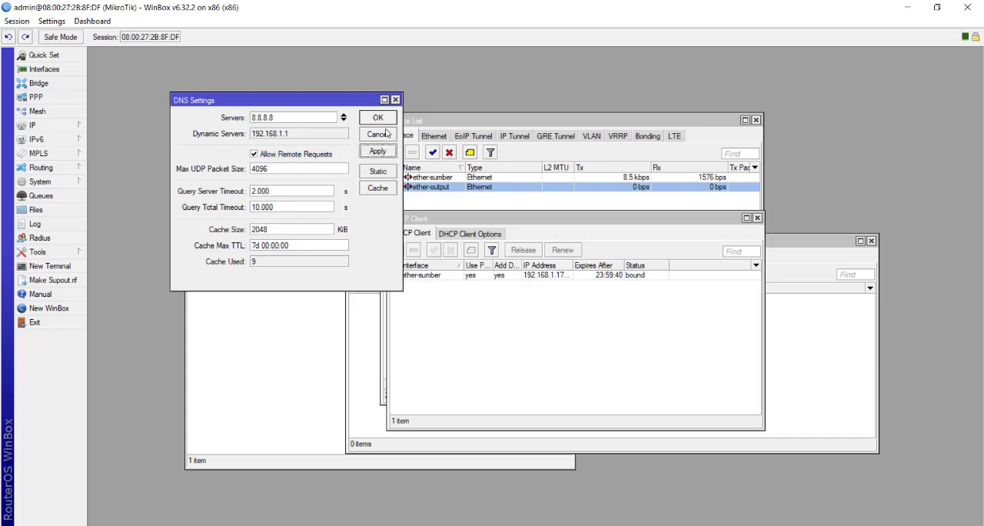
Close the DNS settings, reopen them for a check and view the router's route list
{"action": "left_click", "coordinate": [378, 118]}
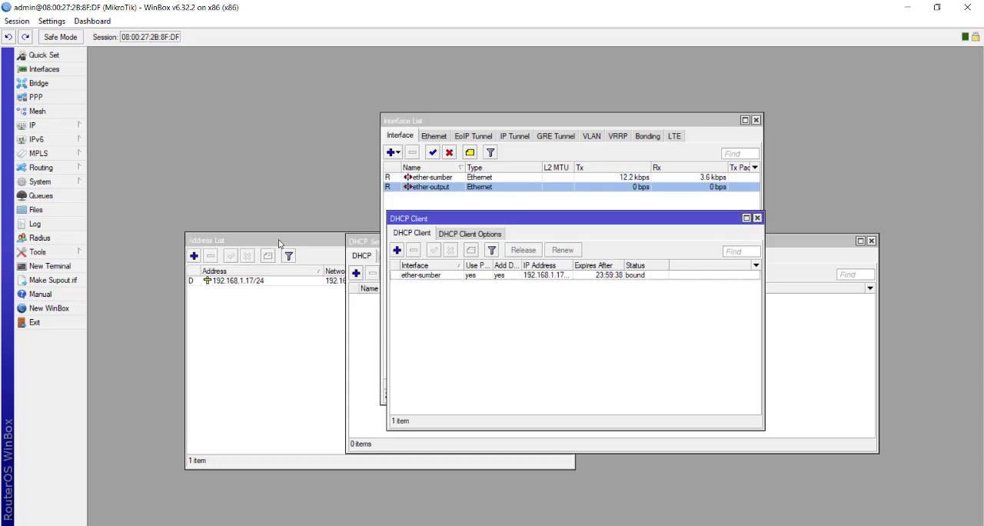
{"action": "left_click", "coordinate": [54, 125]}
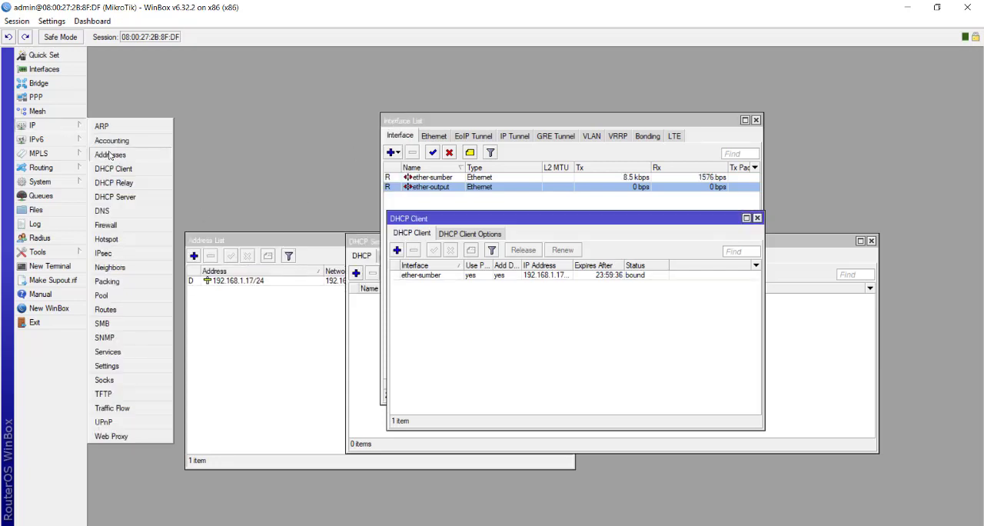
{"action": "left_click", "coordinate": [135, 215]}
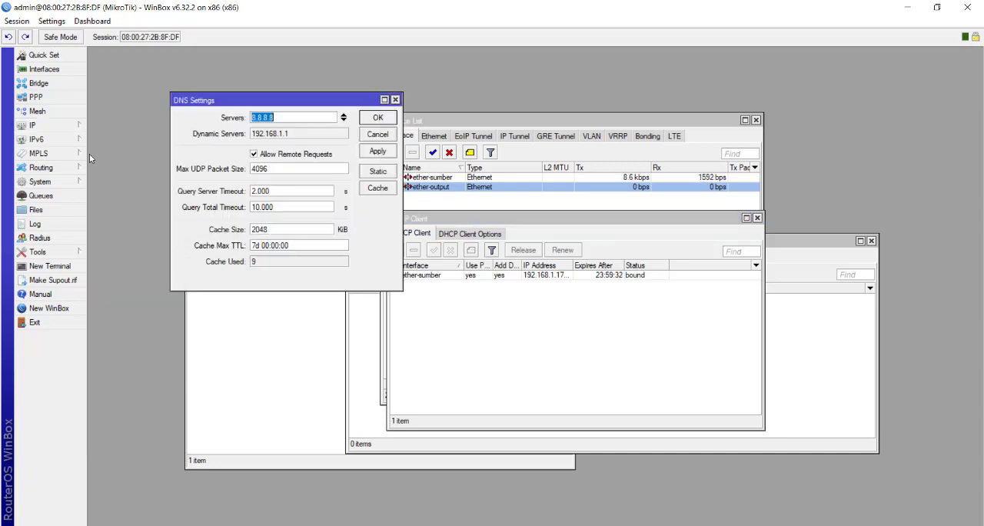
{"action": "left_click", "coordinate": [60, 129]}
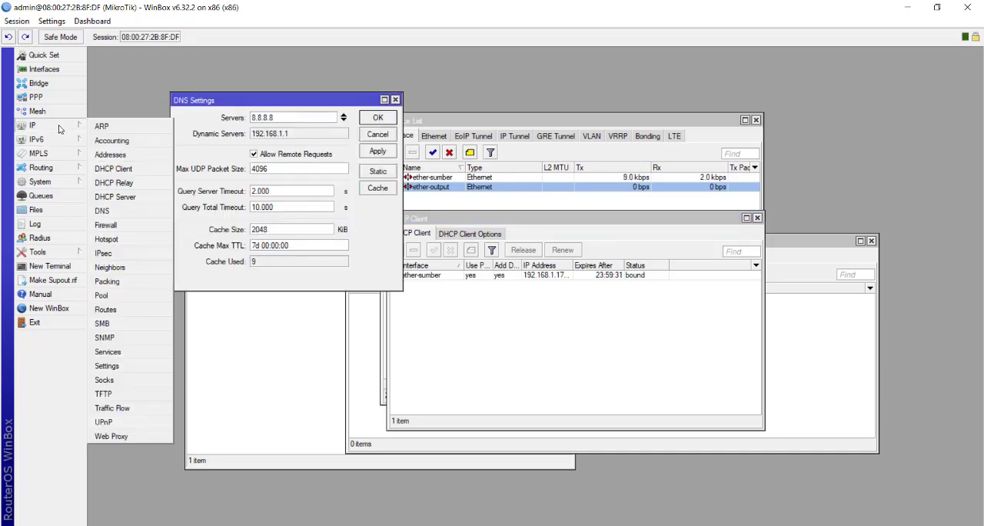
{"action": "left_click", "coordinate": [123, 312]}
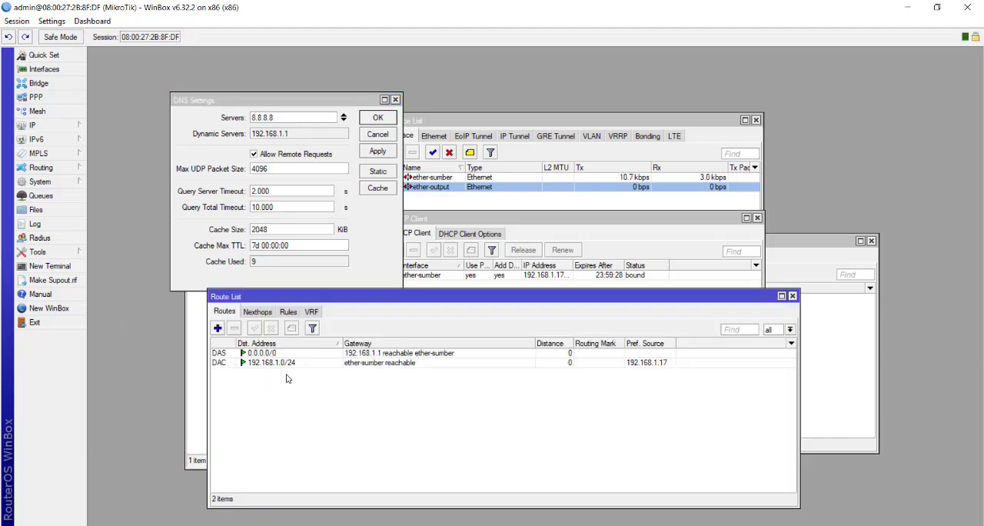
Add the IP address 192.168.20.1/24 on ether-output and move the address list clear of the DNS settings
{"action": "left_click", "coordinate": [67, 127]}
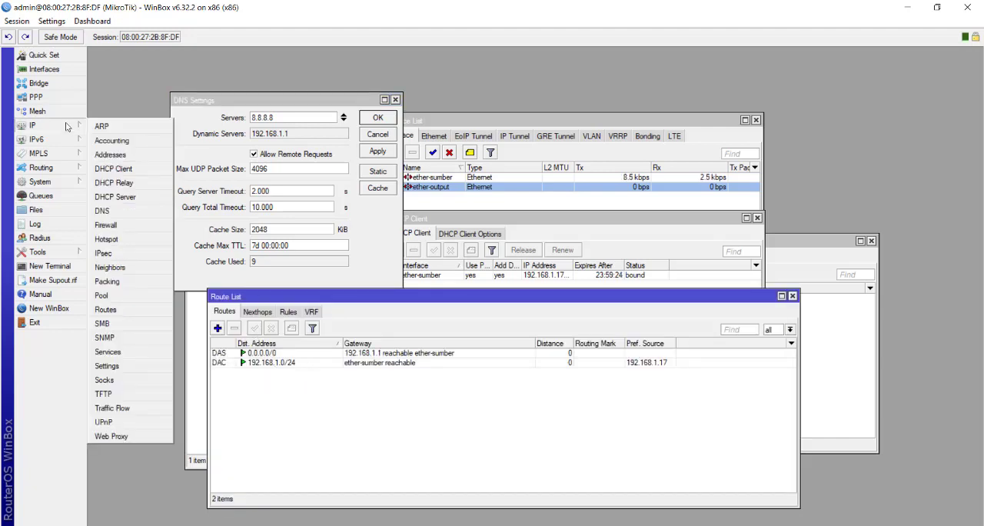
{"action": "left_click", "coordinate": [127, 154]}
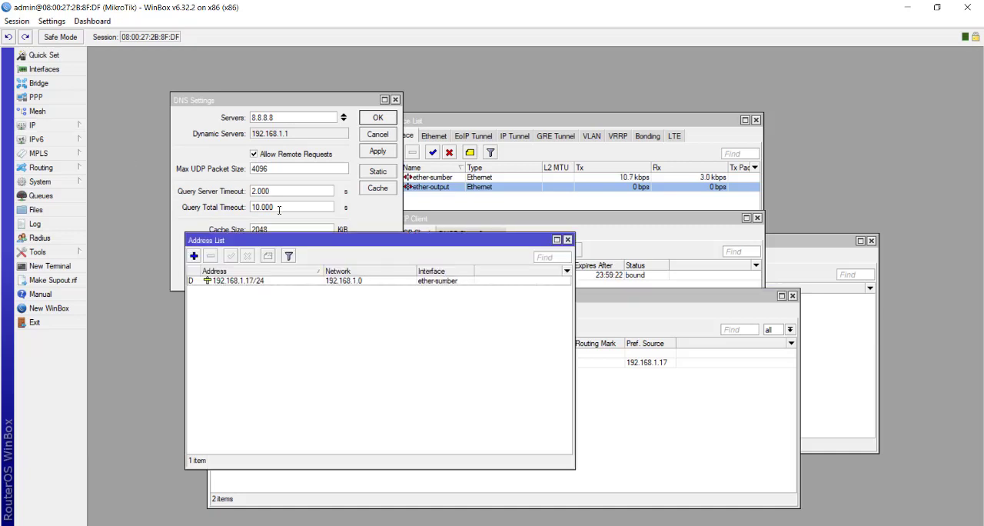
{"action": "left_click_drag", "start_coordinate": [305, 244], "coordinate": [372, 170]}
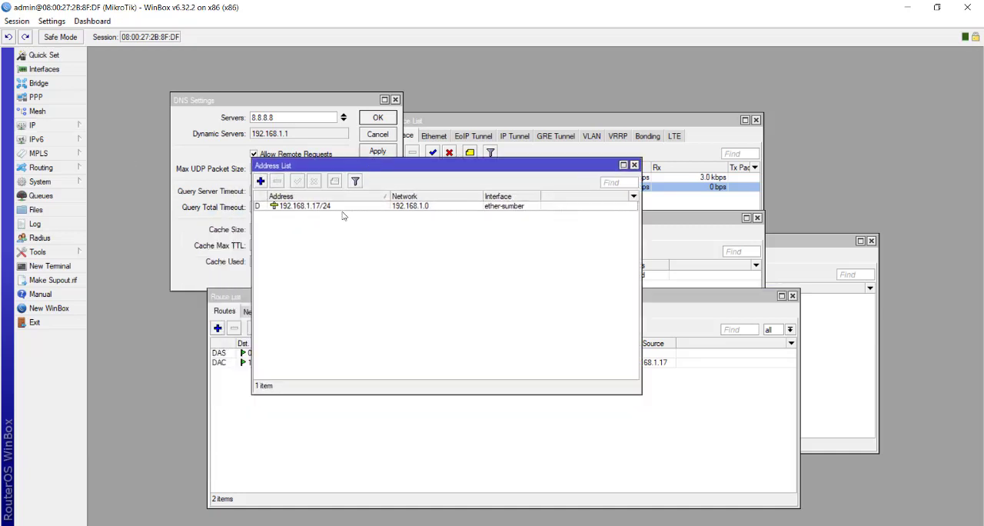
{"action": "left_click", "coordinate": [260, 181]}
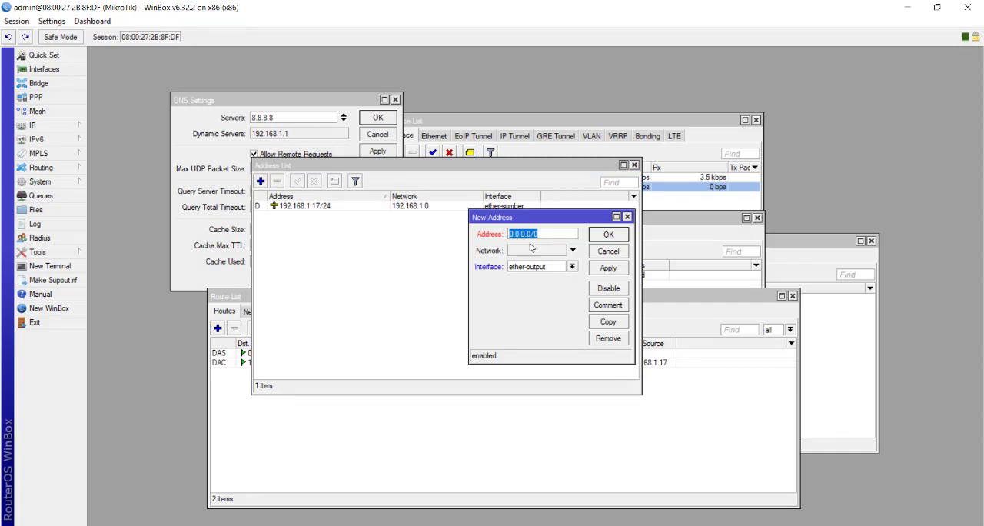
{"action": "type", "text": "192.168.20.1/24"}
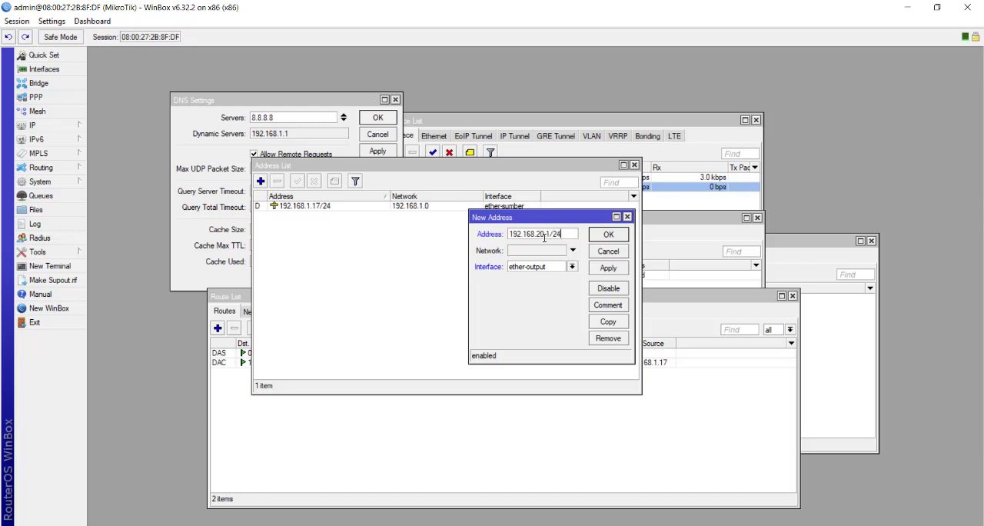
{"action": "left_click", "coordinate": [617, 270]}
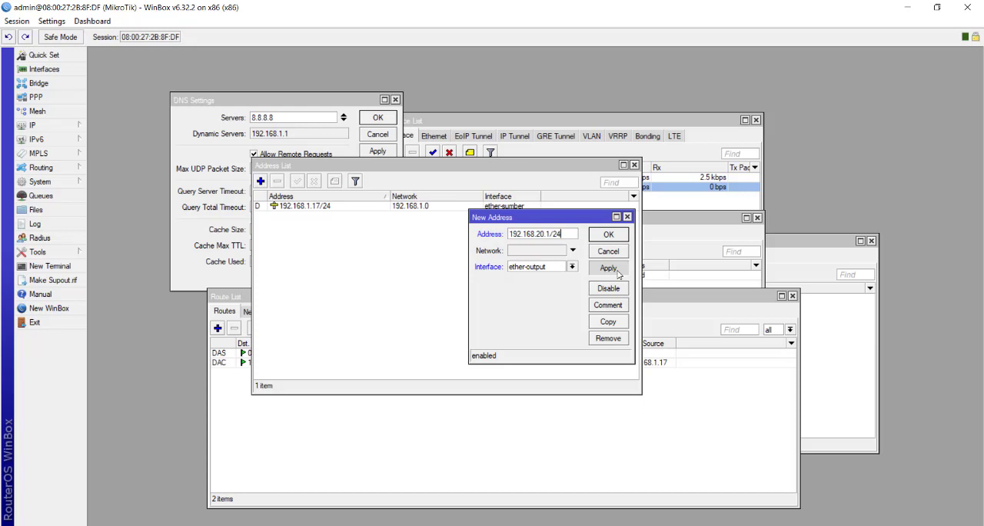
{"action": "left_click", "coordinate": [615, 235]}
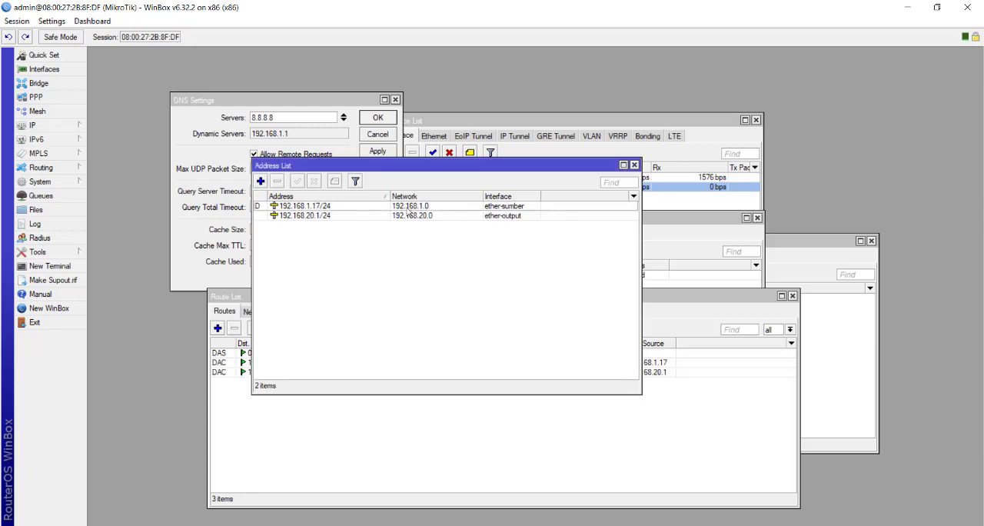
{"action": "left_click_drag", "start_coordinate": [335, 166], "coordinate": [419, 162]}
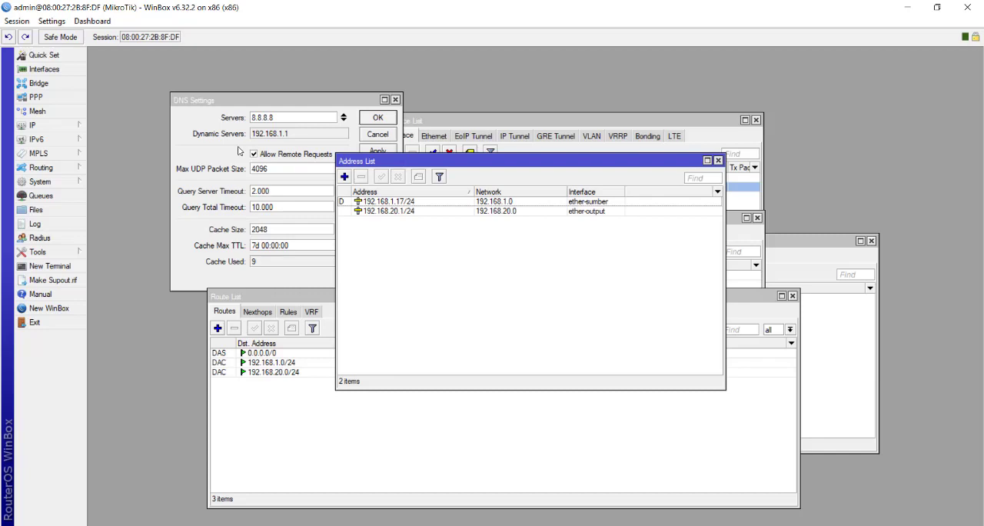
Start a new firewall NAT rule with chain srcnat and out interface ether-sumber
{"action": "left_click", "coordinate": [62, 126]}
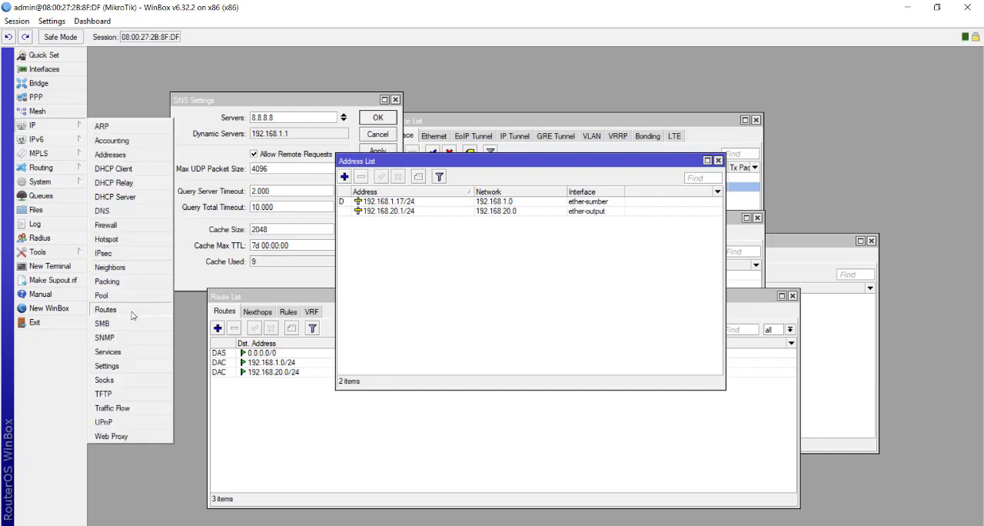
{"action": "left_click", "coordinate": [136, 225]}
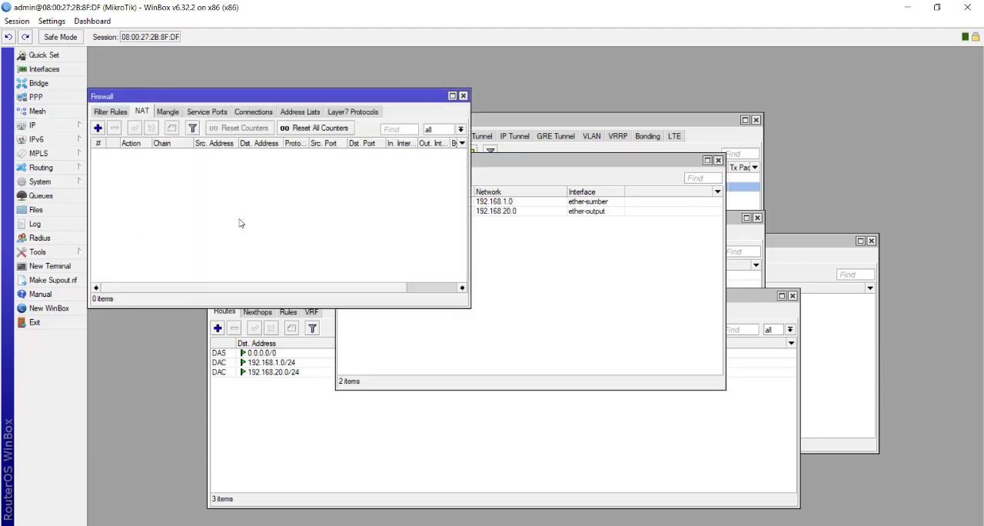
{"action": "left_click", "coordinate": [98, 128]}
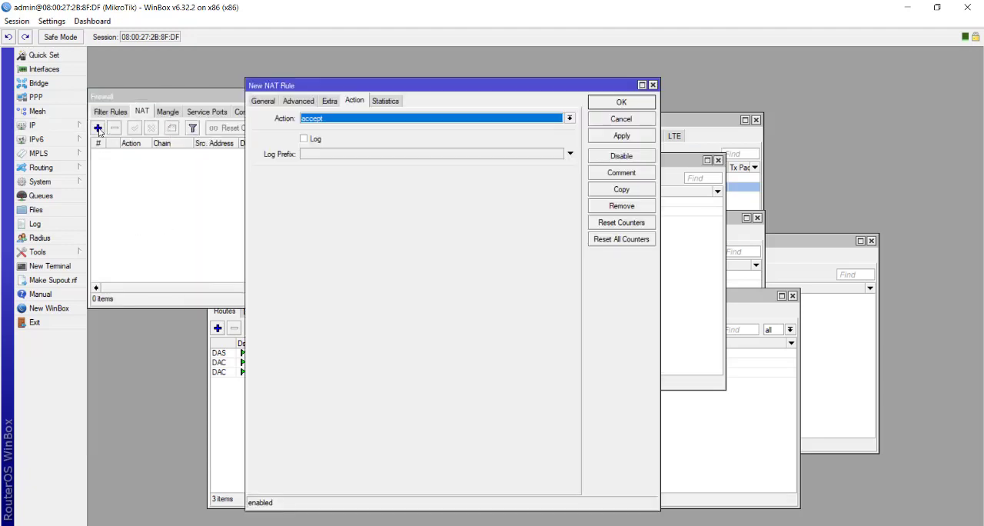
{"action": "left_click", "coordinate": [263, 103]}
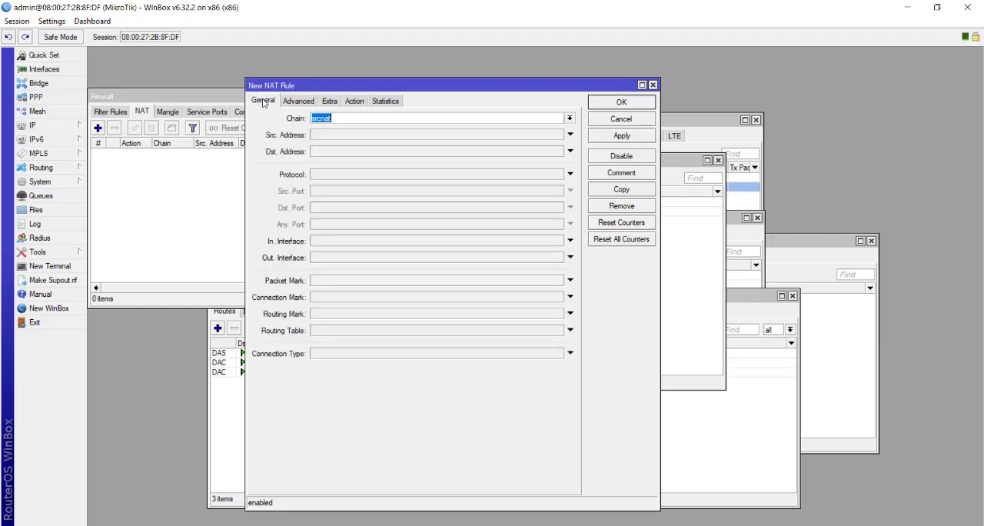
{"action": "left_click", "coordinate": [344, 118]}
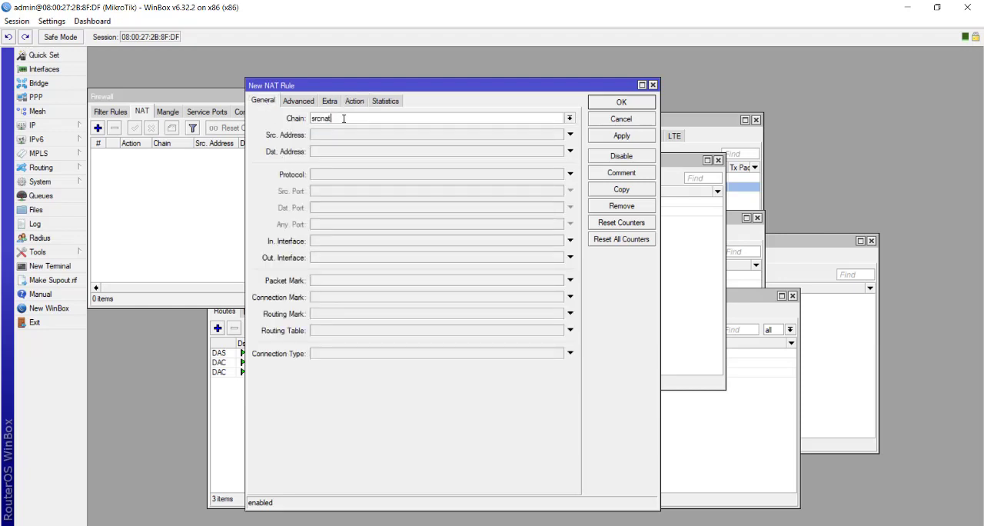
{"action": "left_click", "coordinate": [354, 259]}
{"action": "left_click", "coordinate": [373, 260]}
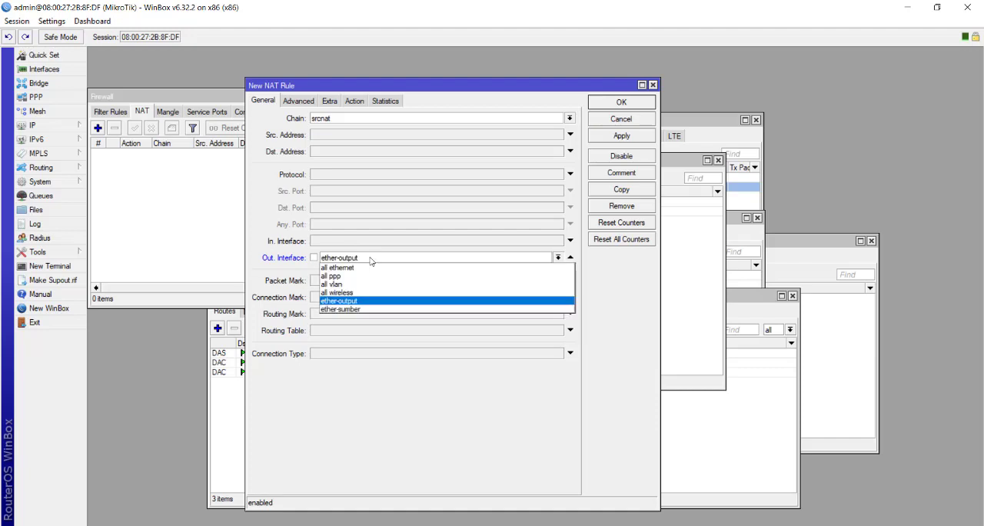
{"action": "left_click", "coordinate": [369, 309]}
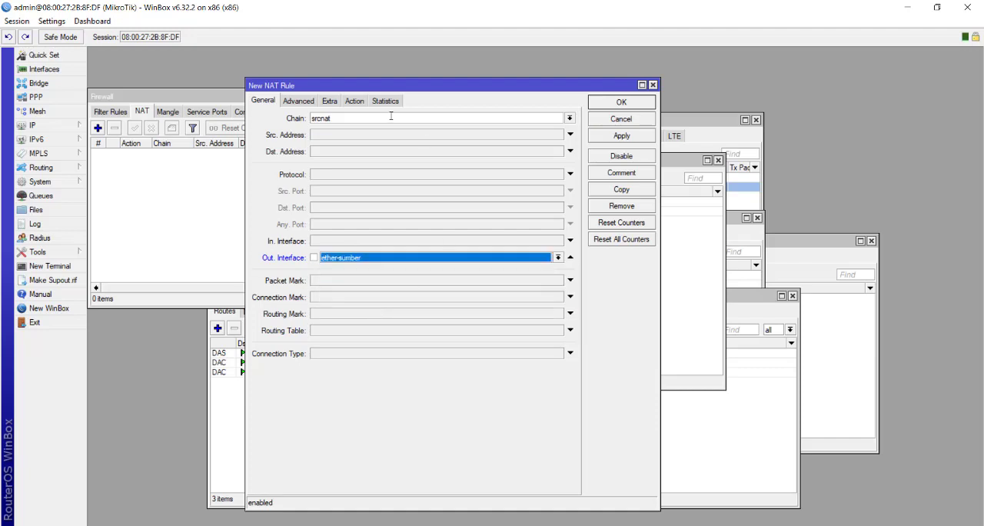
Set the NAT rule's action to masquerade and save the rule
{"action": "left_click", "coordinate": [355, 101]}
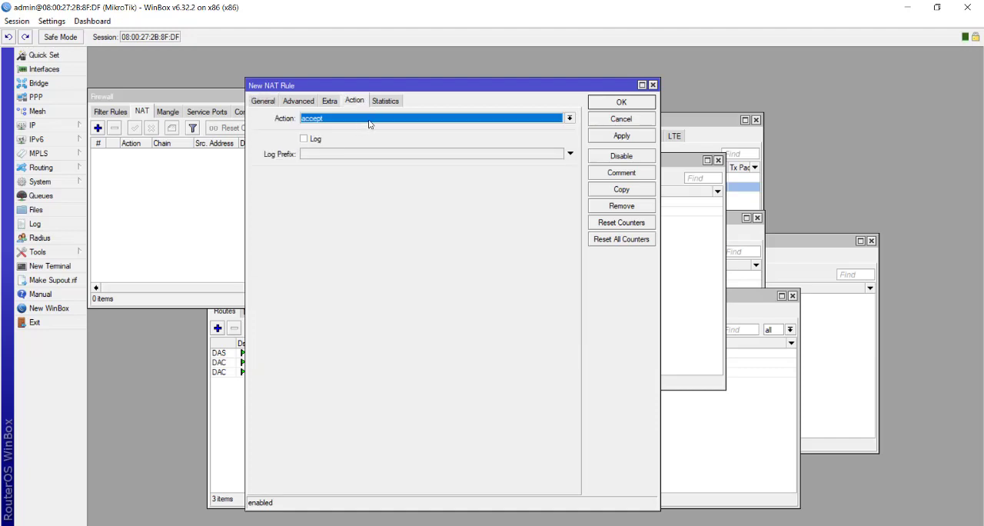
{"action": "left_click", "coordinate": [370, 122]}
{"action": "left_click", "coordinate": [368, 178]}
{"action": "left_click", "coordinate": [638, 141]}
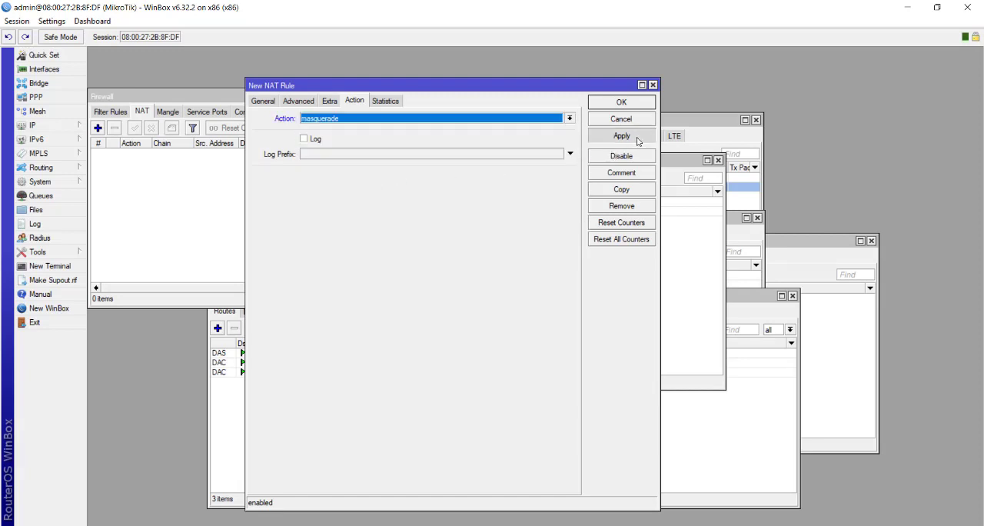
{"action": "left_click", "coordinate": [634, 107]}
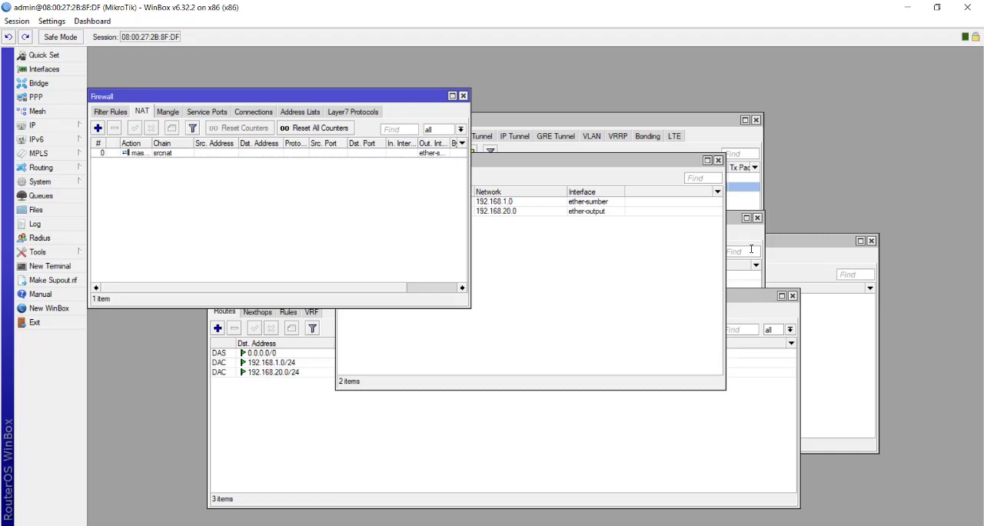
Bring up the interface list, test the router's internet connection by pinging google.com in a terminal, and stop the ping
{"action": "left_click", "coordinate": [667, 123]}
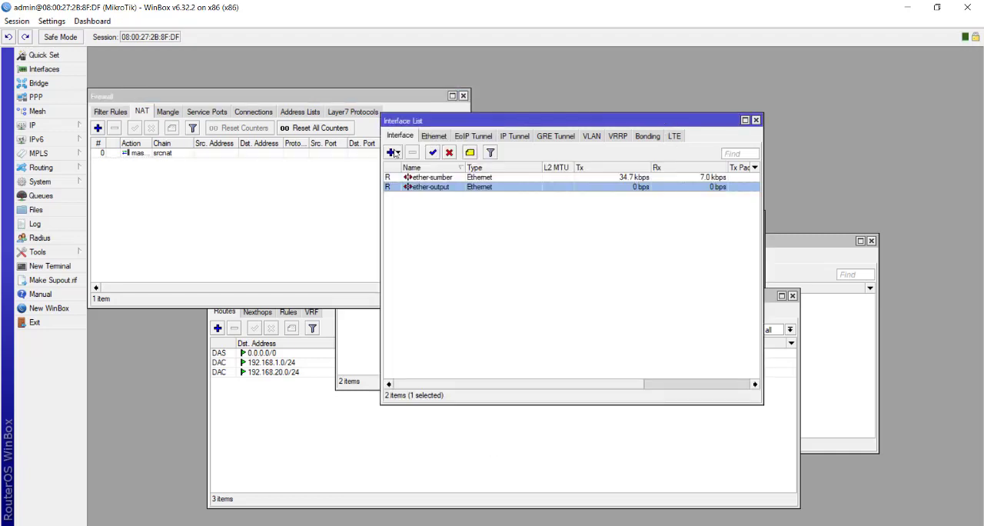
{"action": "left_click", "coordinate": [49, 266]}
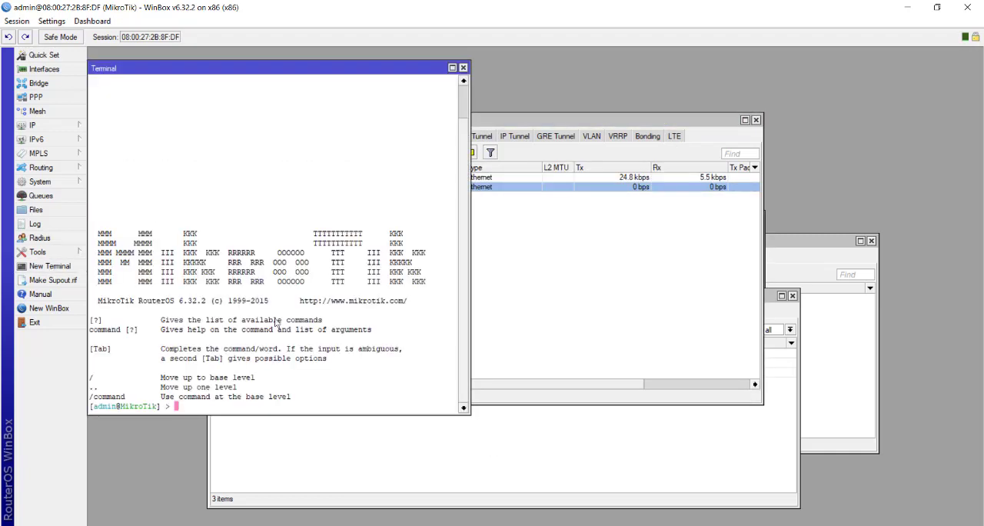
{"action": "type", "text": "ping google.com"}
{"action": "key", "text": "Return"}
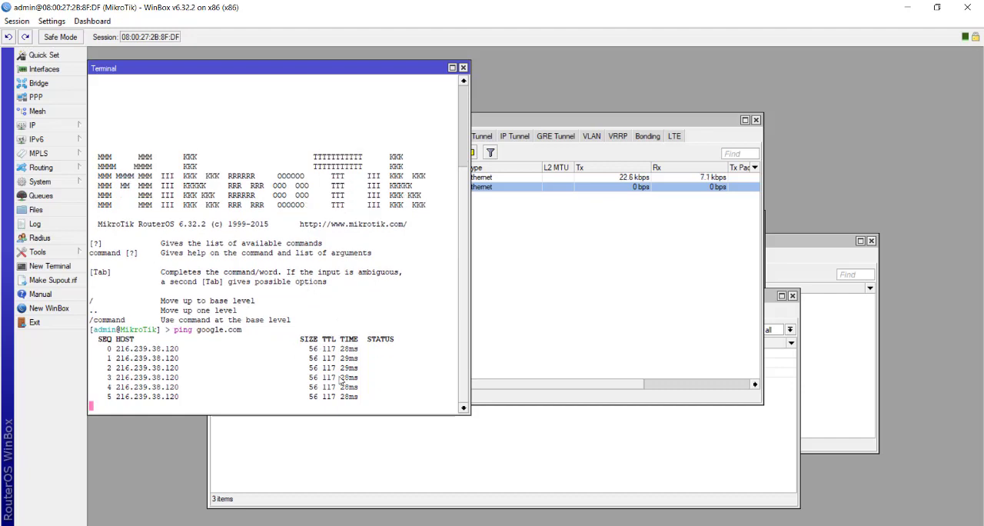
{"action": "key", "text": "ctrl+c"}
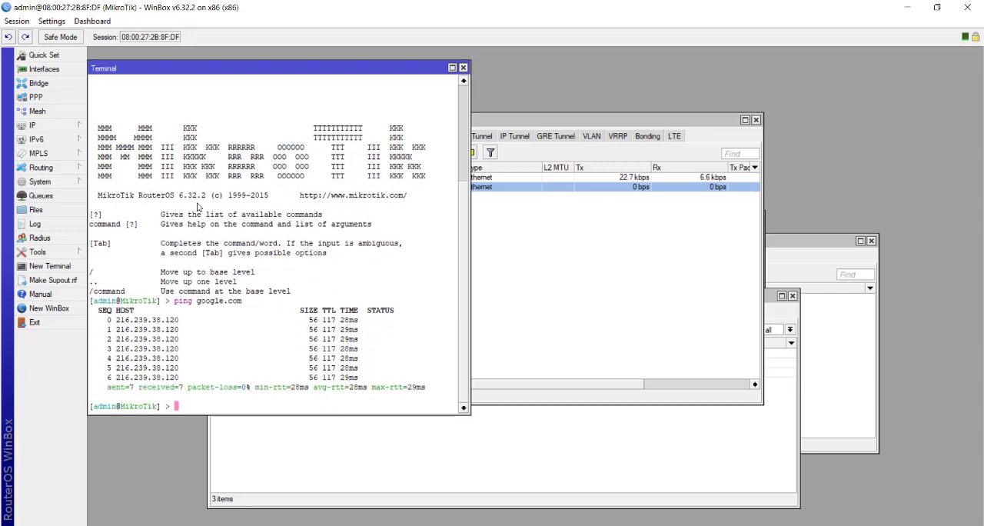
{"action": "left_click", "coordinate": [559, 377]}
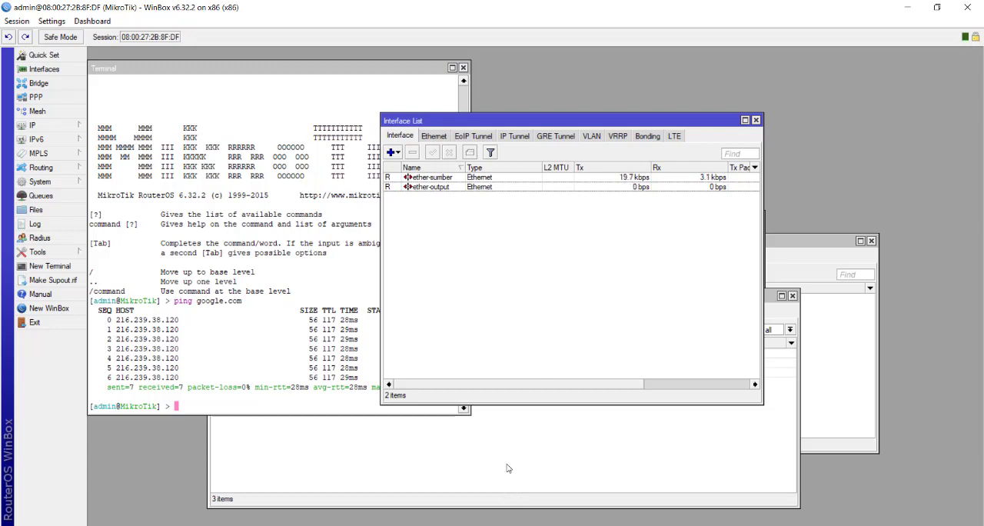
In VirtualBox Manager, enable the Kali Linux machine's Adapter 1 on the internal network koneksi, save the settings and start the machine
{"action": "key", "text": "alt+Tab"}
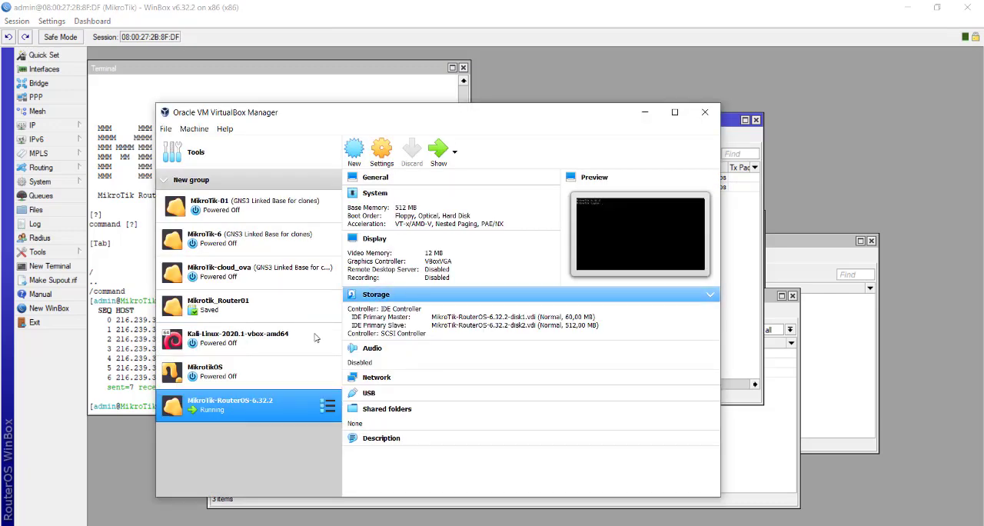
{"action": "left_click", "coordinate": [275, 343]}
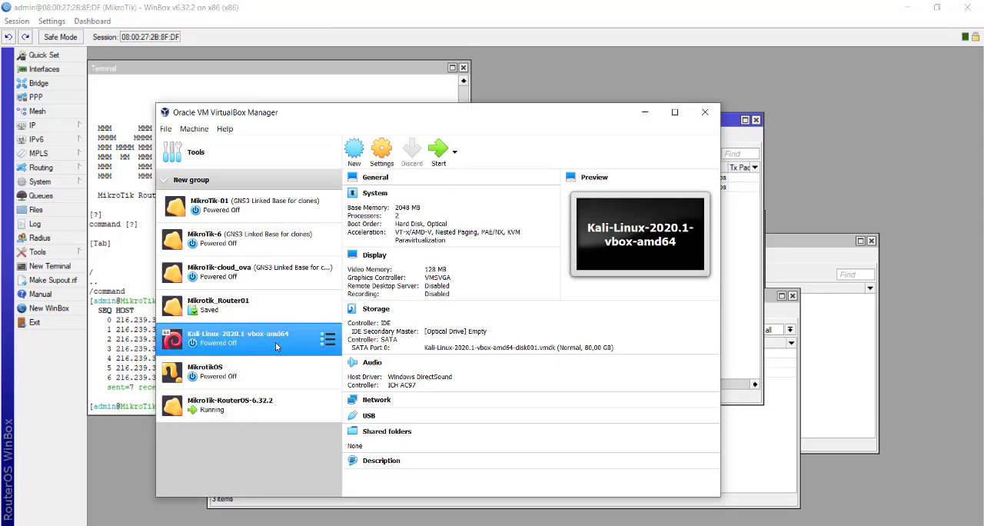
{"action": "left_click", "coordinate": [382, 151]}
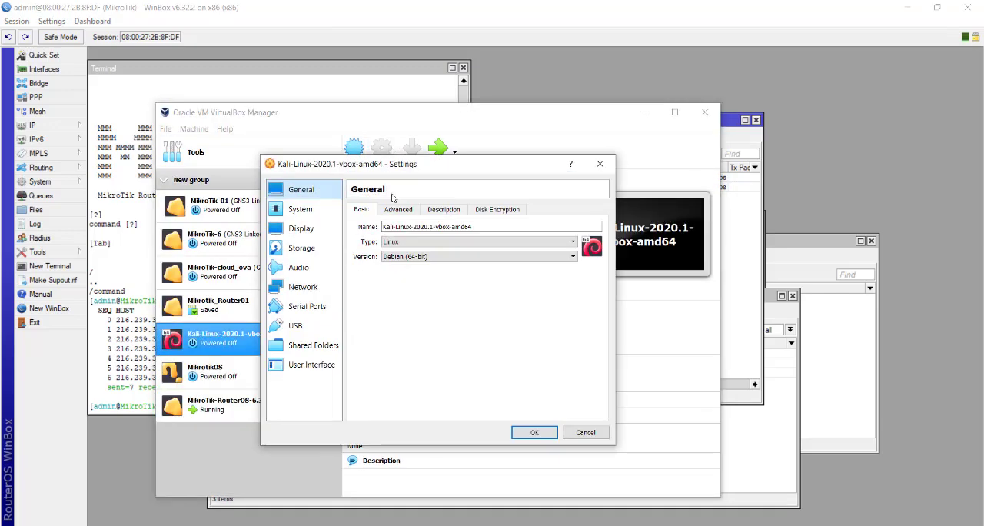
{"action": "left_click", "coordinate": [306, 286]}
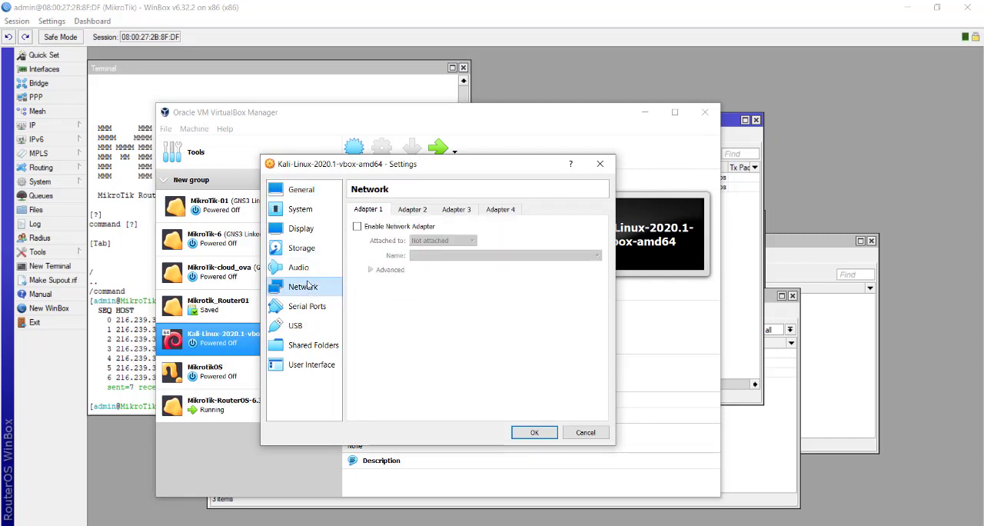
{"action": "left_click", "coordinate": [357, 226]}
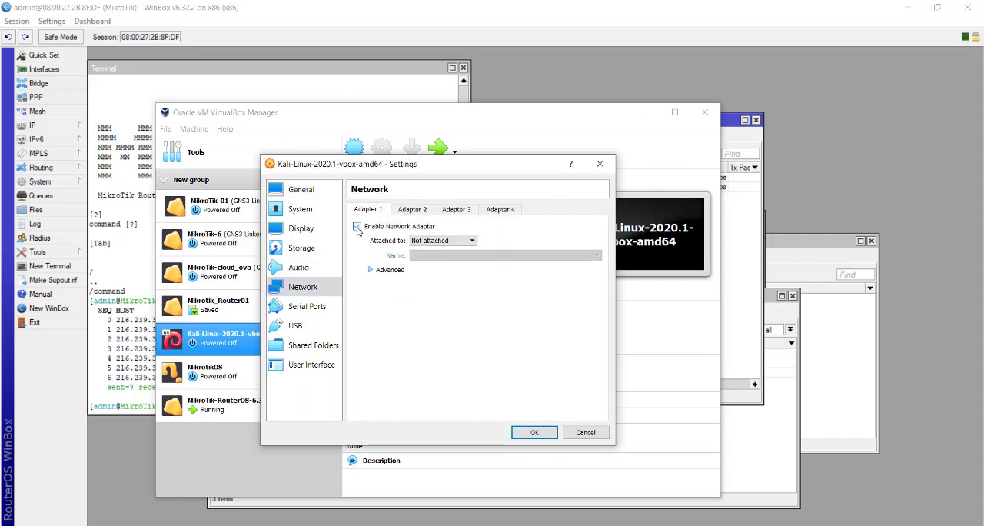
{"action": "left_click", "coordinate": [466, 243]}
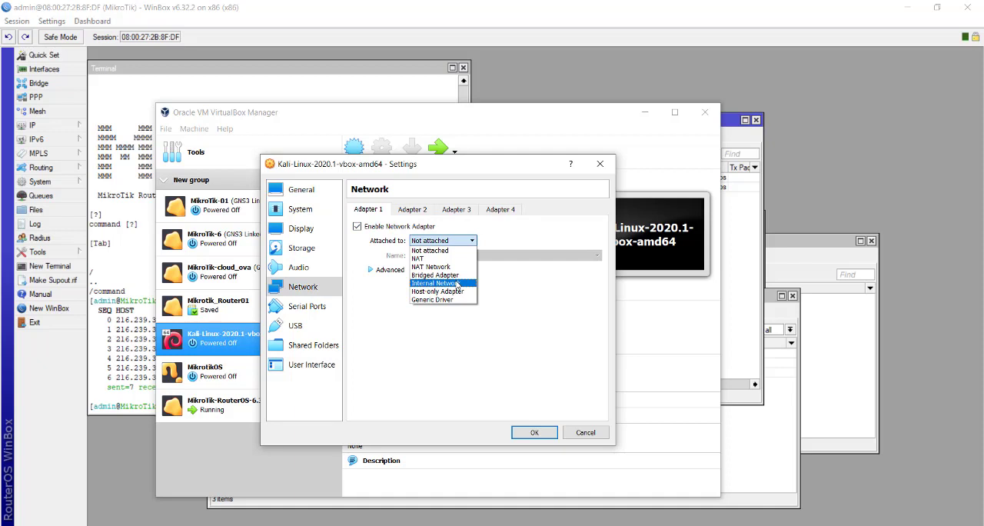
{"action": "left_click", "coordinate": [457, 285]}
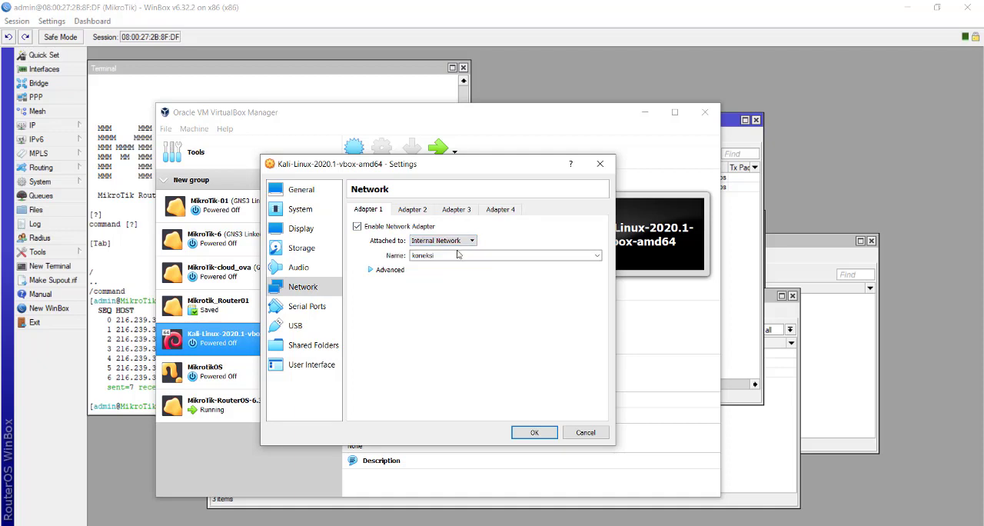
{"action": "left_click", "coordinate": [597, 256]}
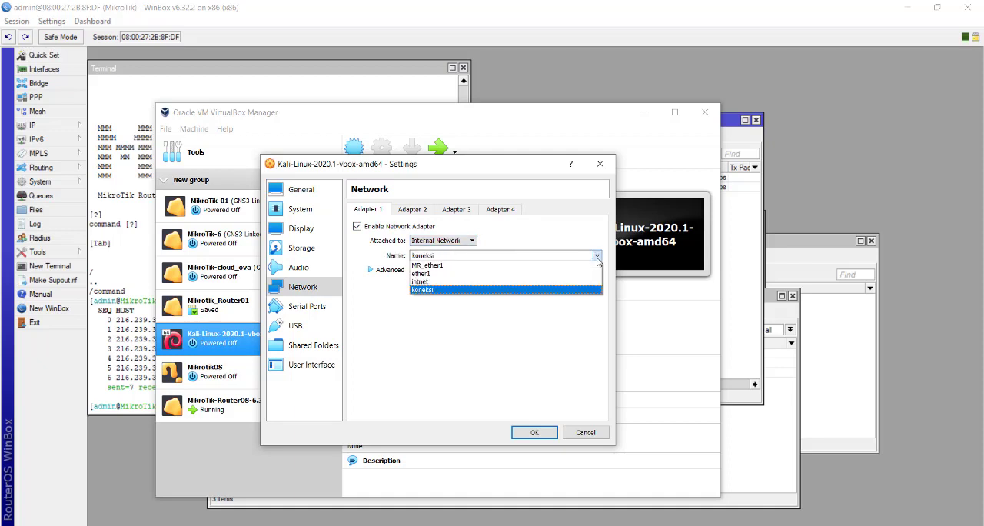
{"action": "left_click", "coordinate": [591, 290]}
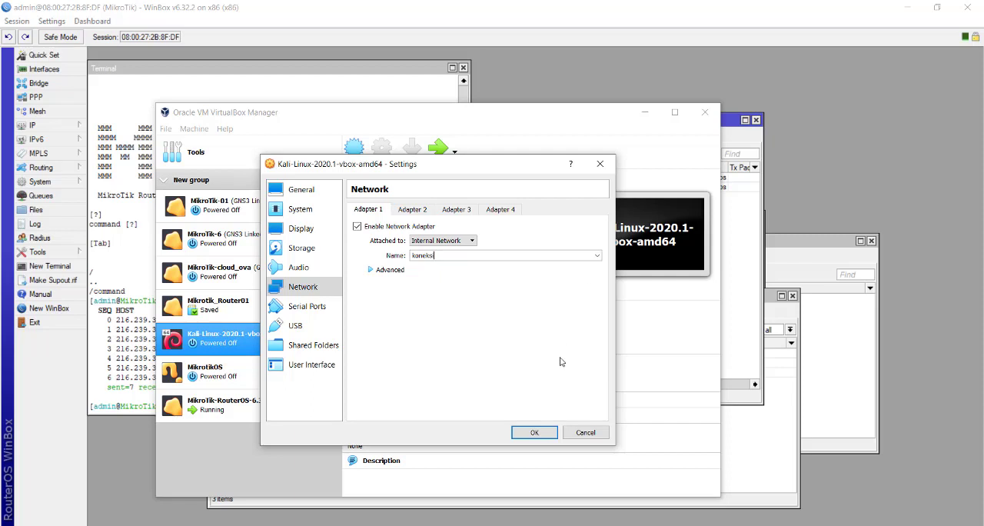
{"action": "left_click", "coordinate": [535, 432]}
{"action": "left_click", "coordinate": [438, 152]}
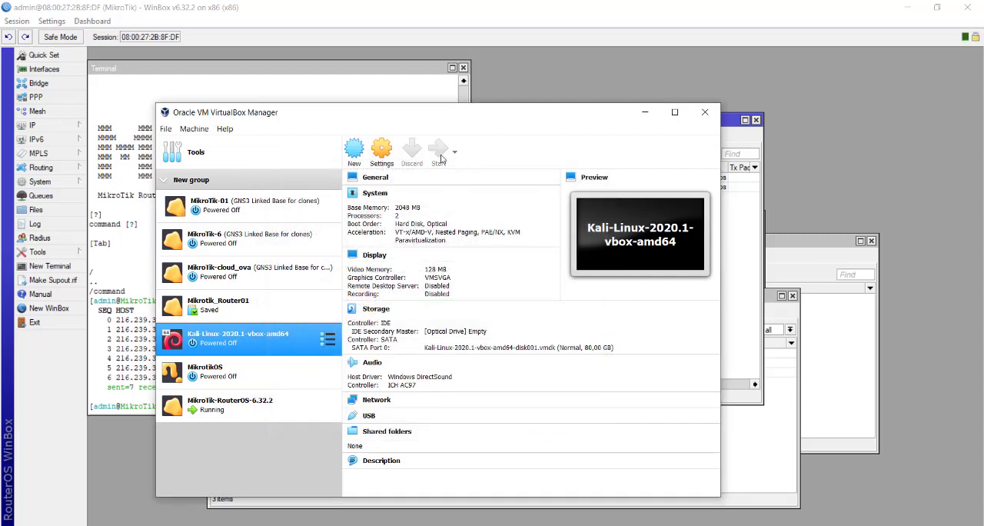
Return to WinBox and start the DHCP server setup on ether-output with the address space 192.168.20.0/24
{"action": "left_click", "coordinate": [548, 525]}
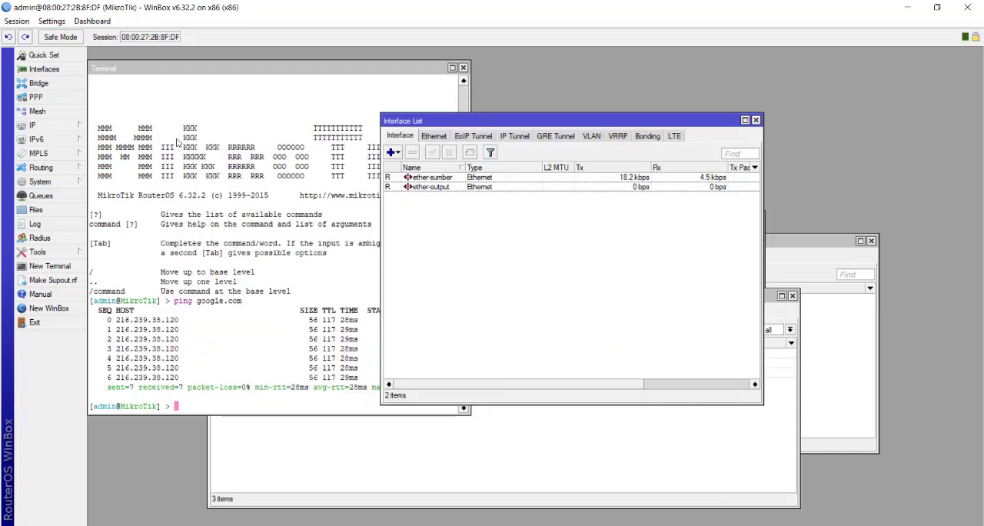
{"action": "left_click", "coordinate": [63, 126]}
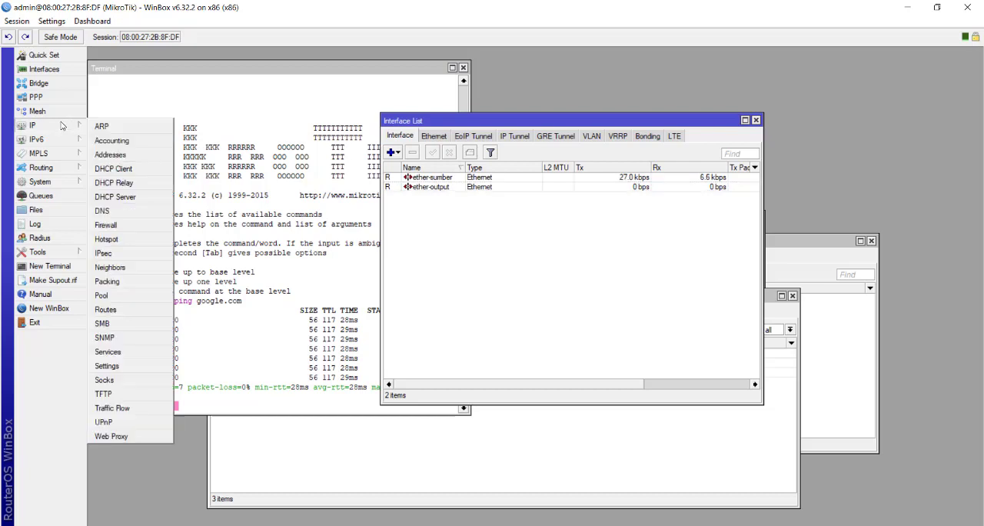
{"action": "left_click", "coordinate": [116, 197]}
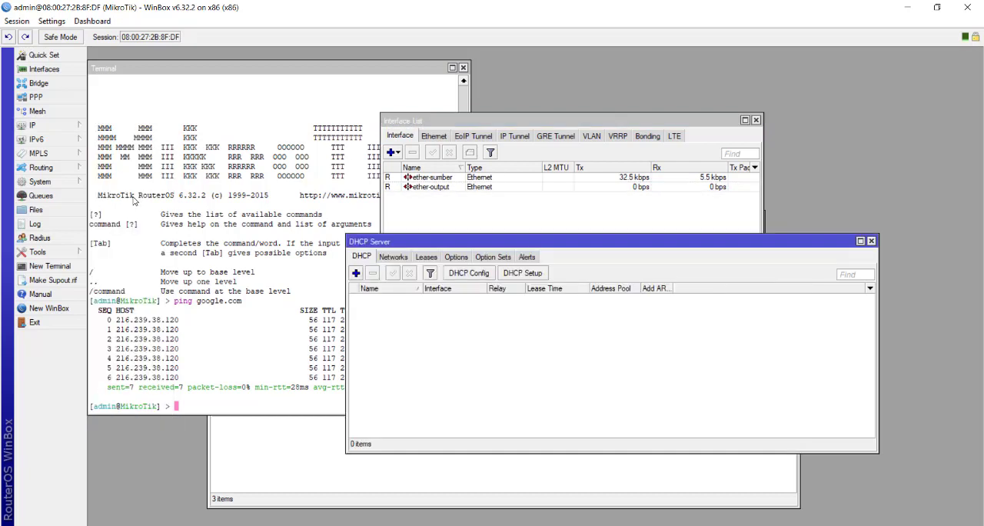
{"action": "left_click", "coordinate": [522, 273]}
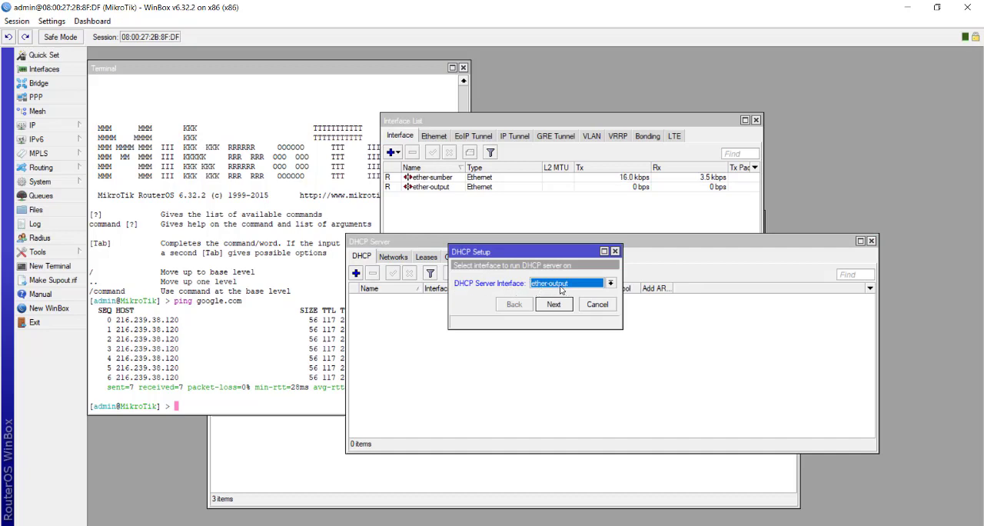
{"action": "left_click", "coordinate": [553, 304]}
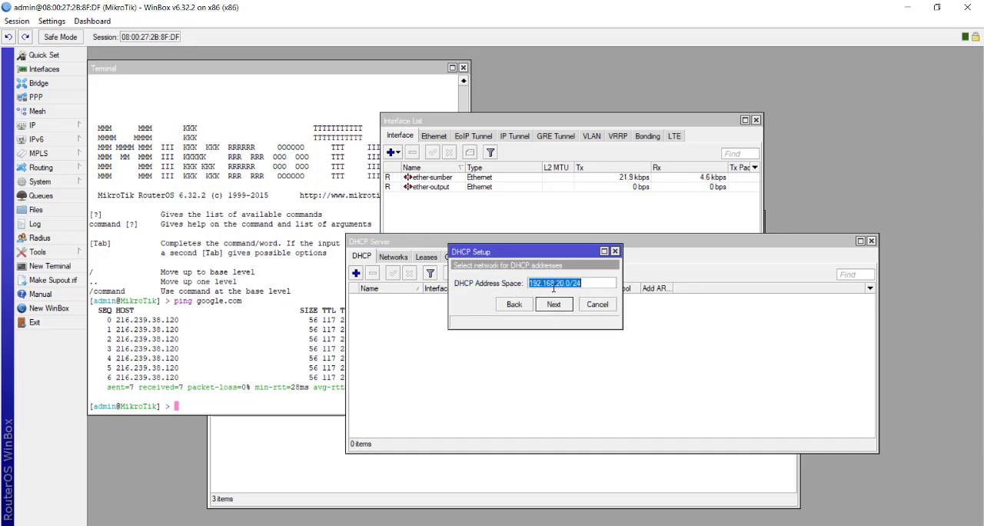
{"action": "left_click", "coordinate": [561, 307]}
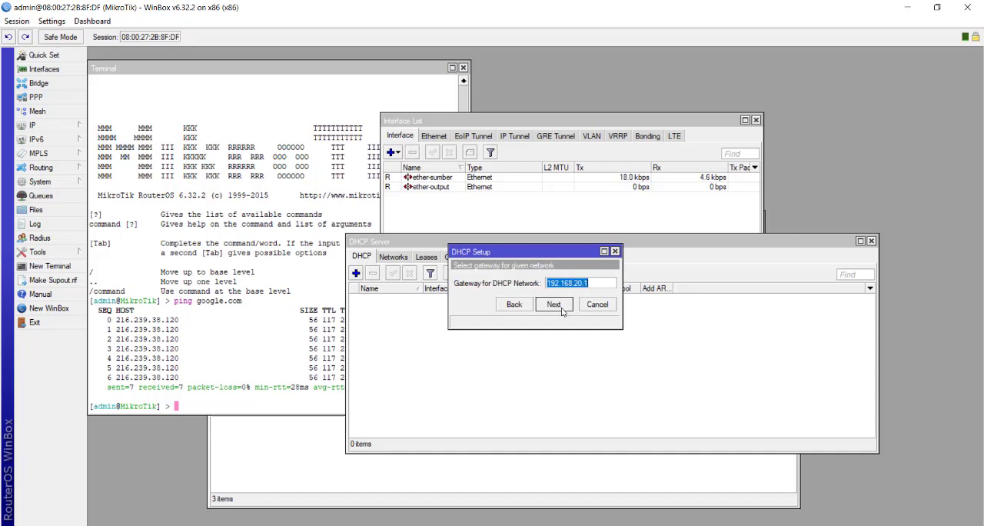
Finish the DHCP setup with gateway 192.168.20.1, pool 192.168.20.2-192.168.20.254, DNS server 192.168.1.1 and lease time 00:10:00
{"action": "left_click", "coordinate": [554, 305]}
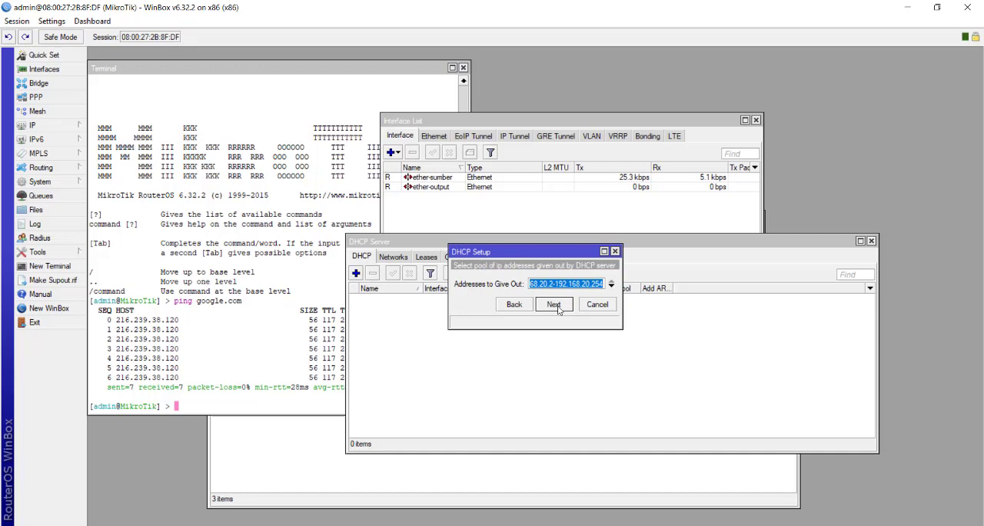
{"action": "left_click", "coordinate": [554, 304]}
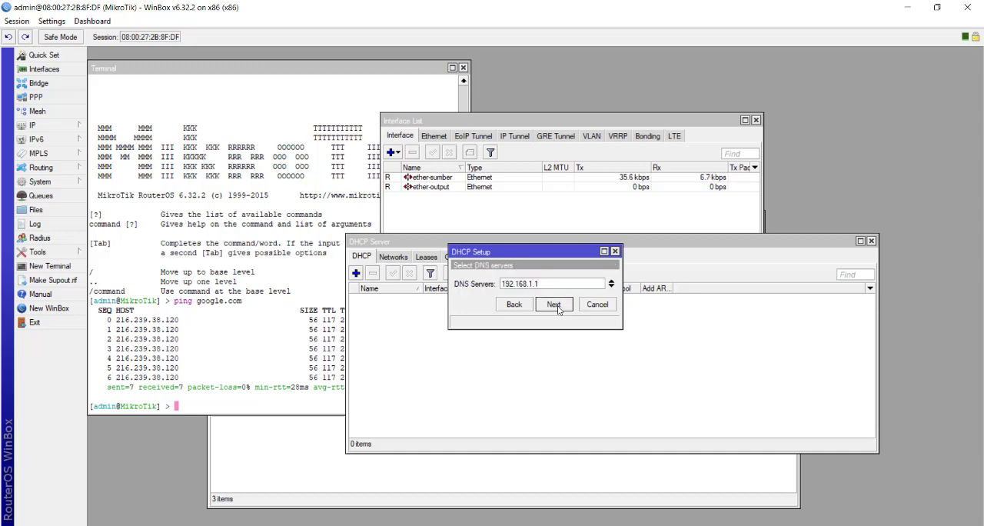
{"action": "left_click", "coordinate": [555, 305]}
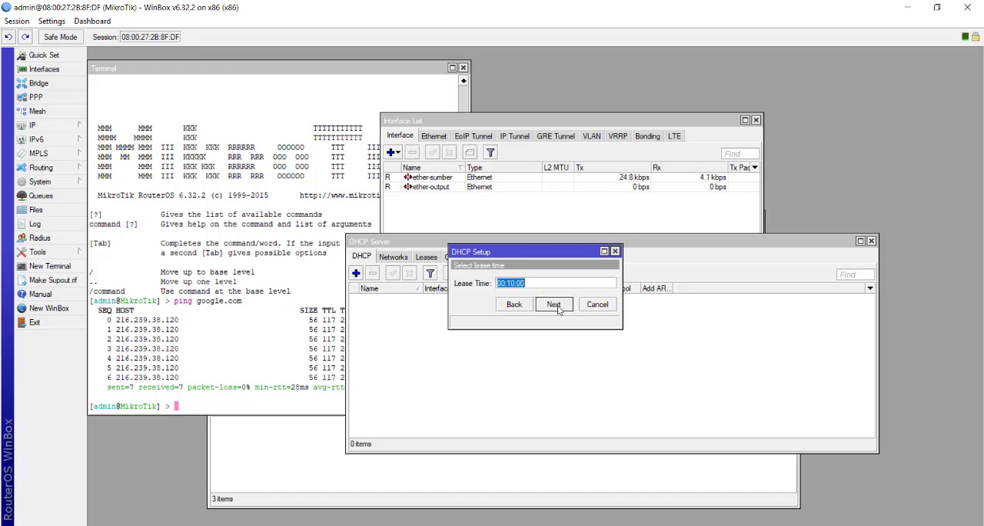
{"action": "left_click", "coordinate": [554, 305]}
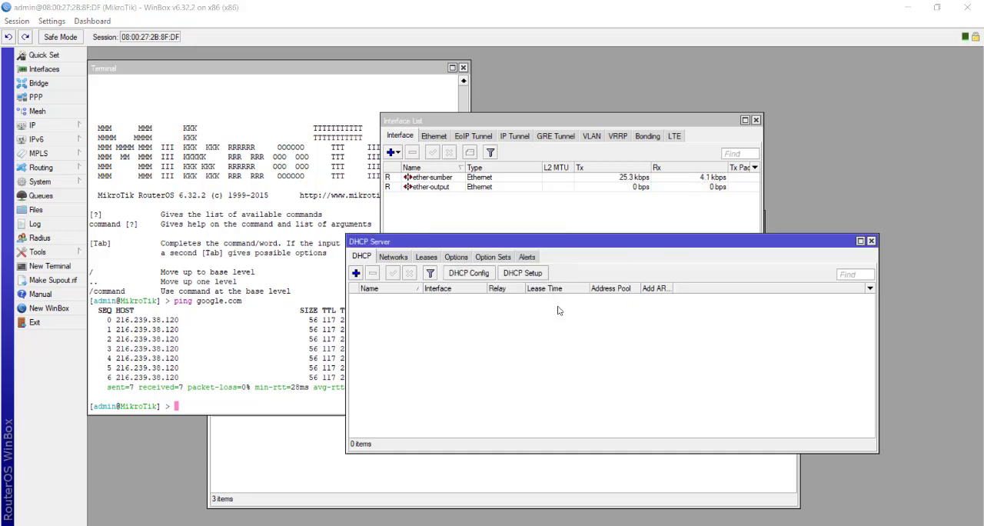
{"action": "left_click", "coordinate": [529, 282]}
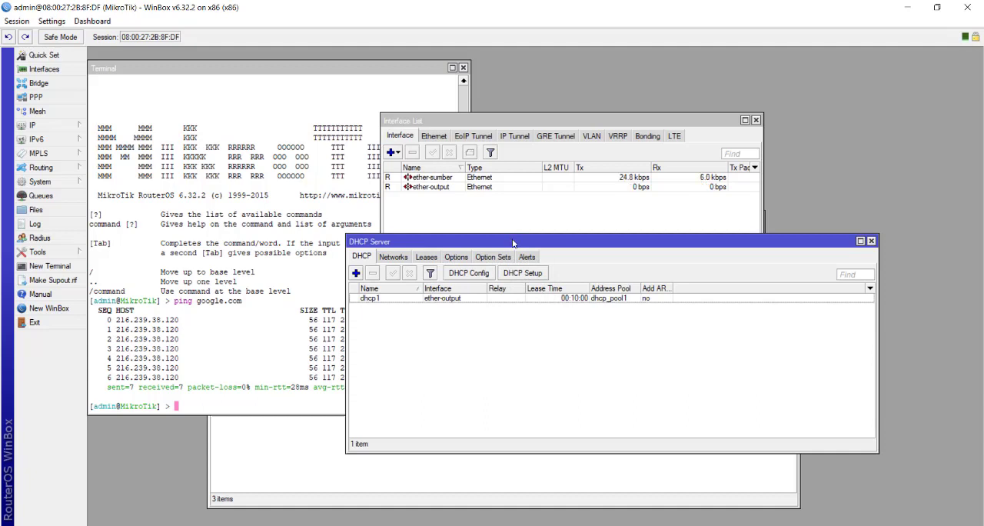
{"action": "left_click_drag", "start_coordinate": [514, 242], "coordinate": [520, 244]}
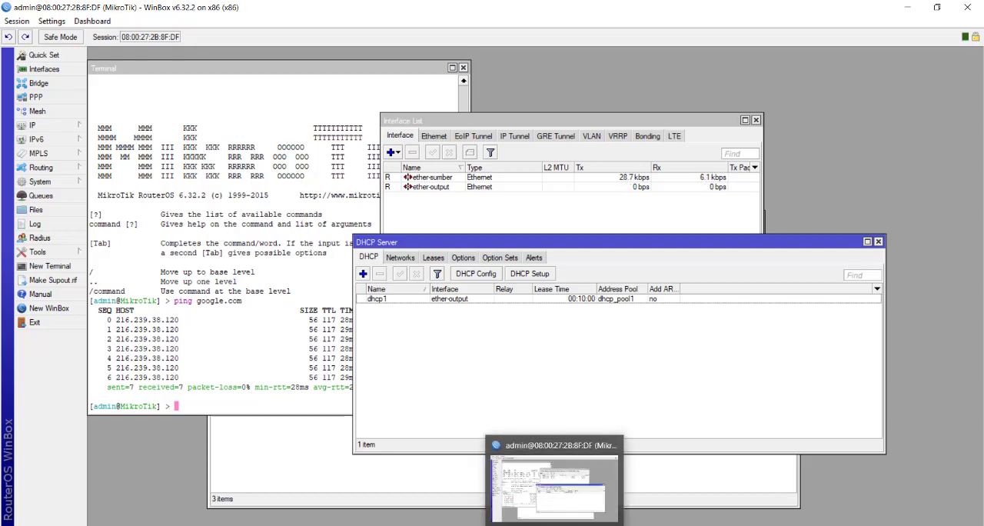
Switch to the Kali Linux machine, dismiss both VirtualBox notices, and log in with the username and account password
{"action": "mouse_move", "coordinate": [523, 524]}
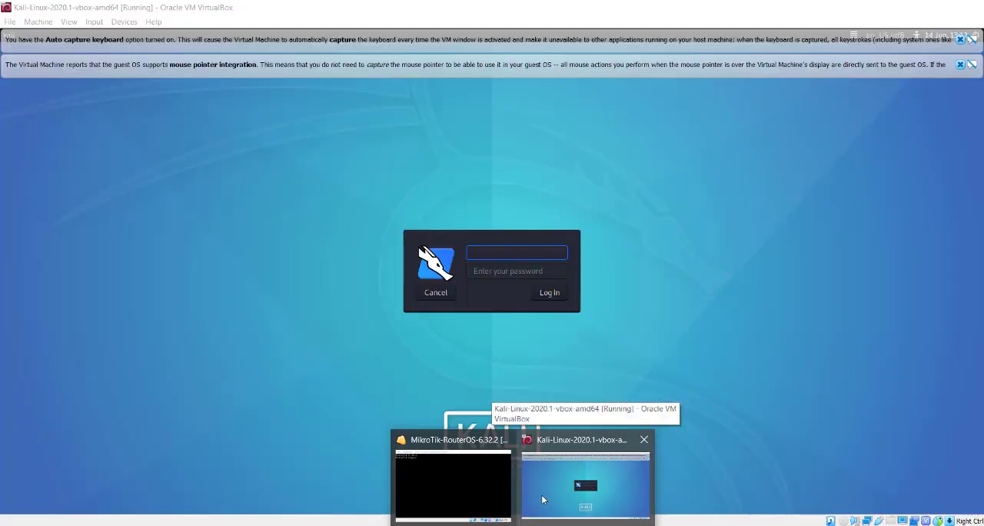
{"action": "left_click", "coordinate": [541, 494]}
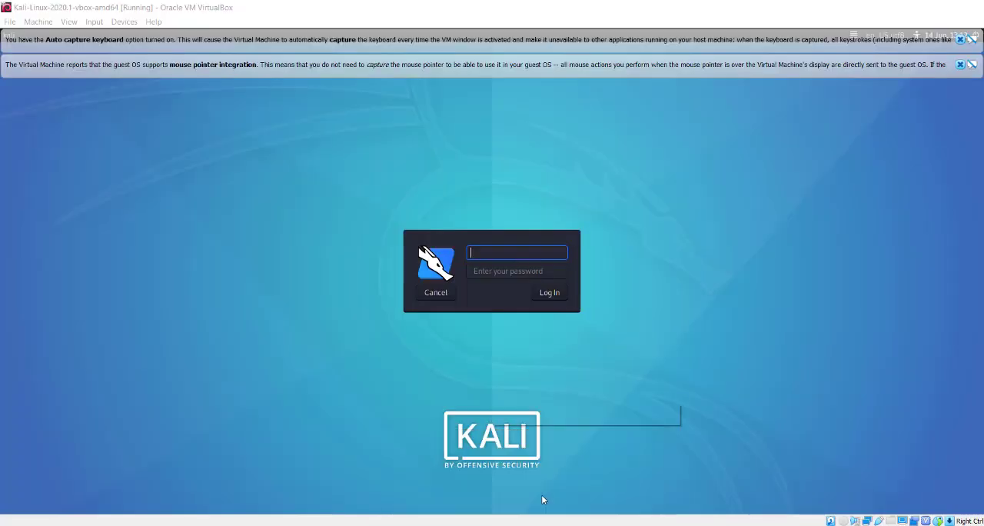
{"action": "left_click", "coordinate": [960, 39]}
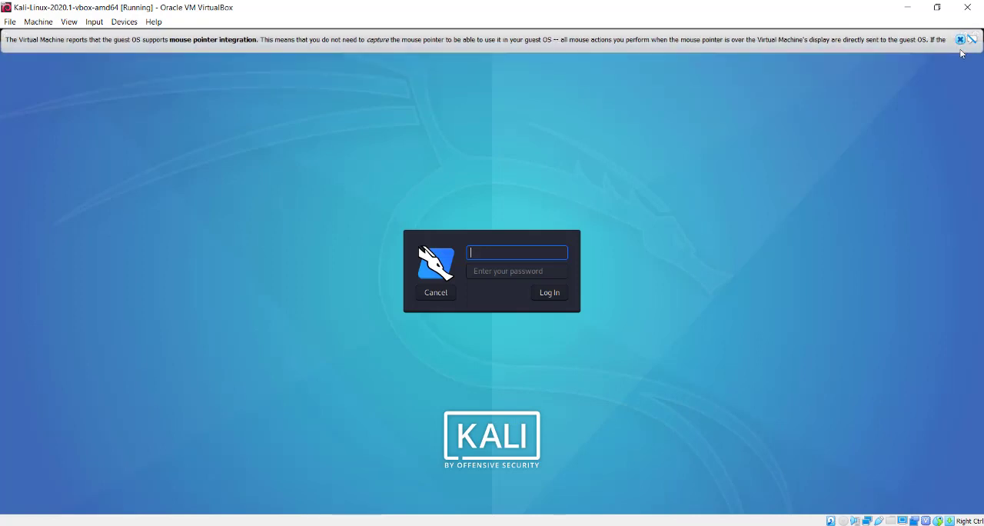
{"action": "left_click", "coordinate": [960, 39]}
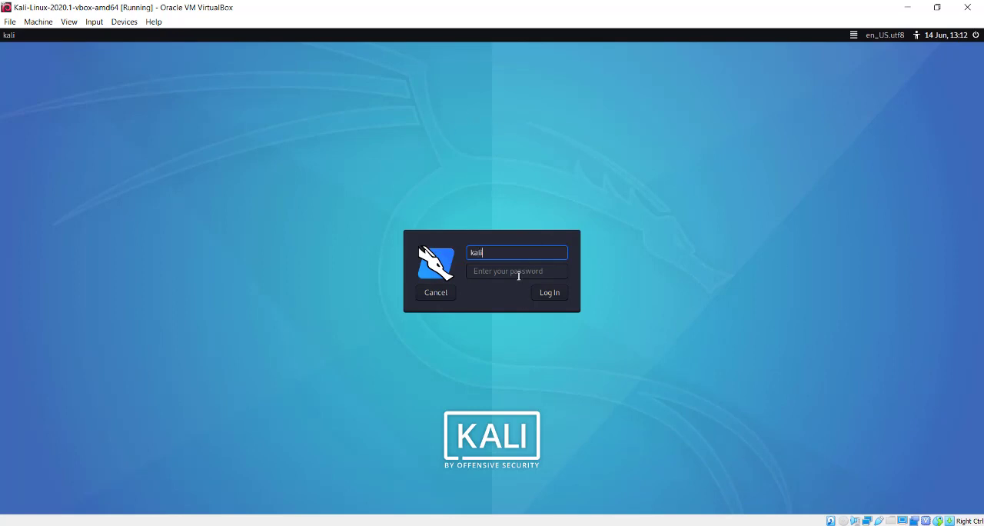
{"action": "left_click", "coordinate": [518, 275]}
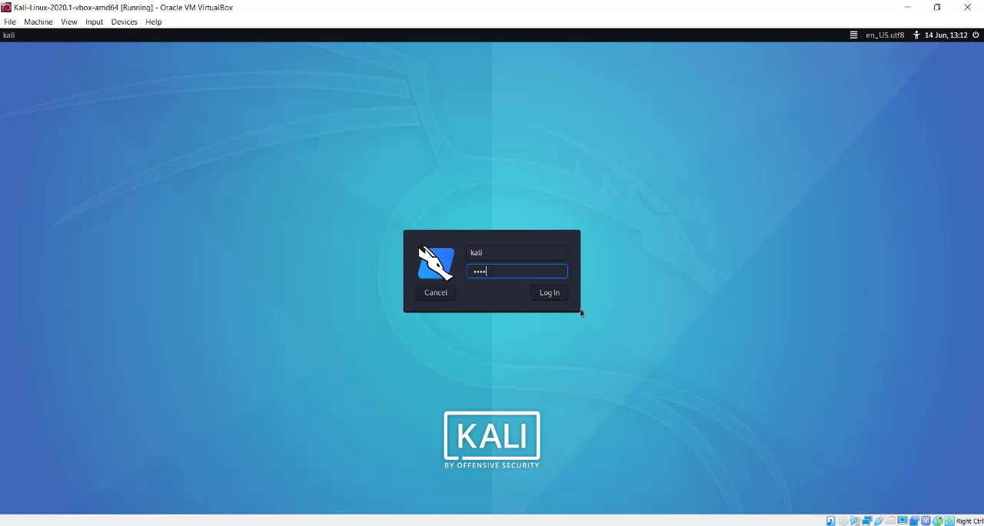
{"action": "type", "text": "kali"}
{"action": "left_click", "coordinate": [550, 292]}
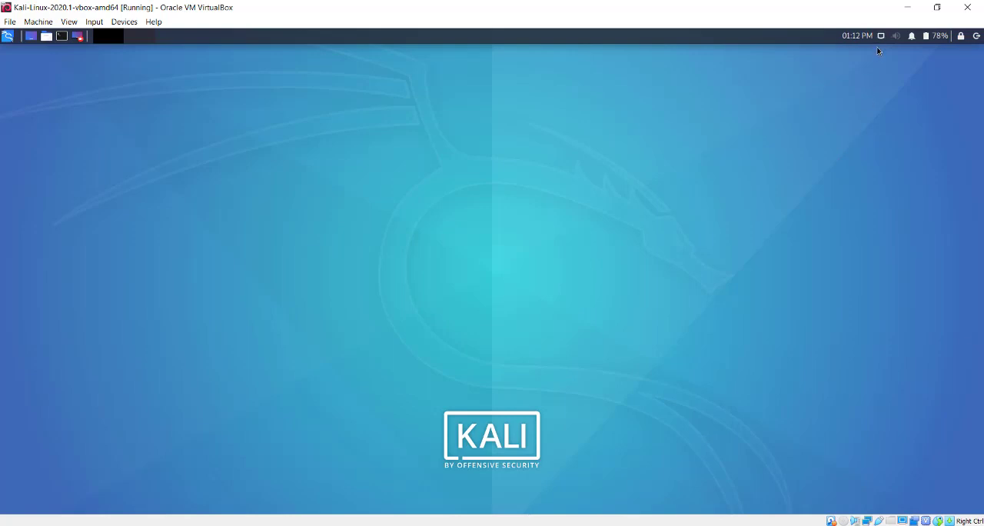
Open a terminal in Kali, test the client's internet connection by pinging google.com, and stop the ping
{"action": "left_click", "coordinate": [880, 36]}
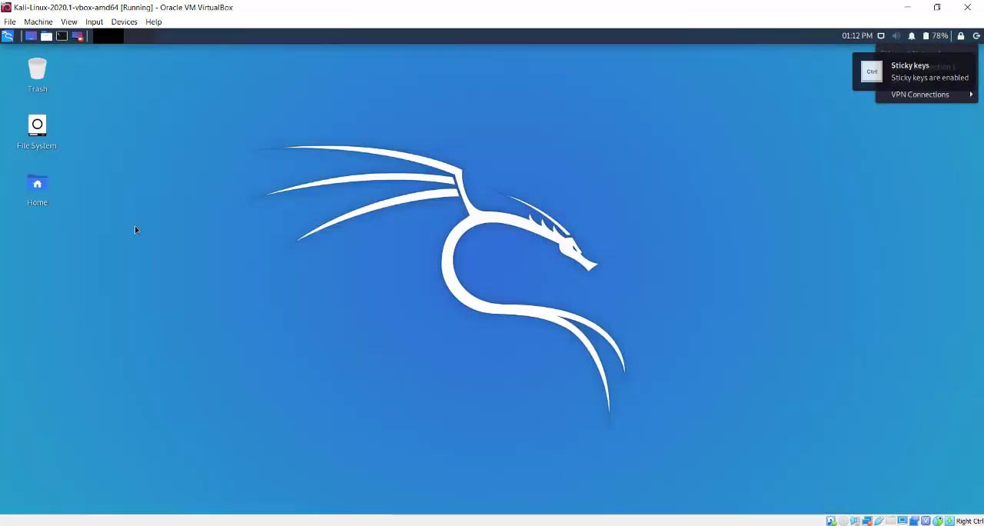
{"action": "left_click", "coordinate": [61, 38]}
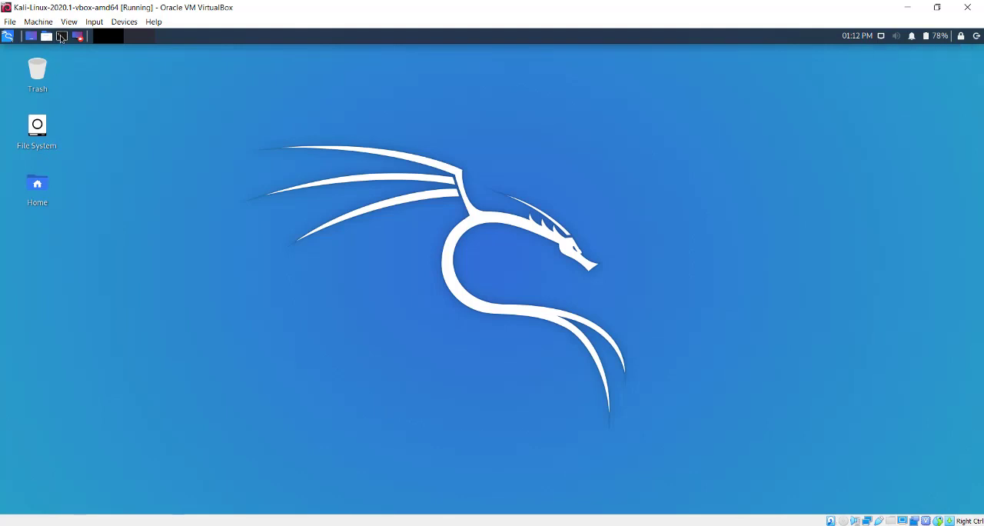
{"action": "left_click", "coordinate": [62, 37]}
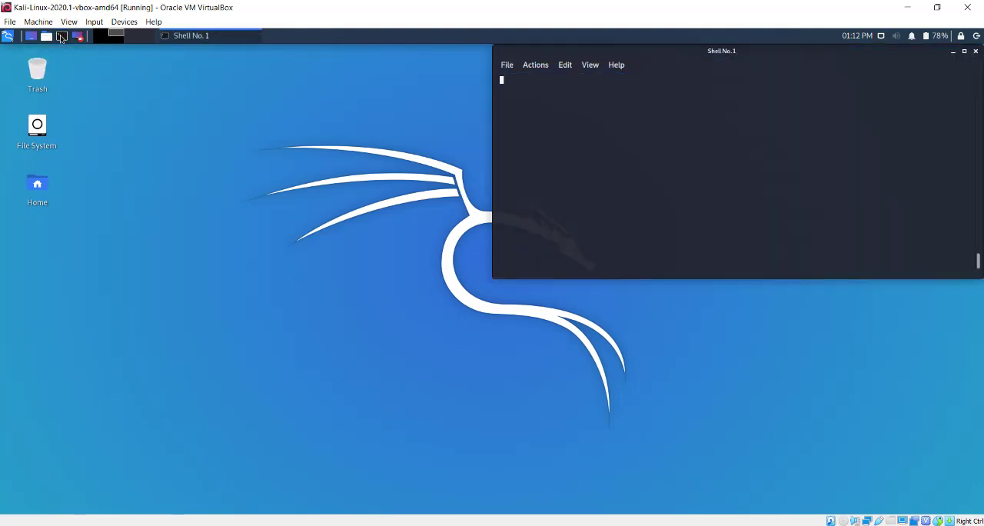
{"action": "type", "text": "pin"}
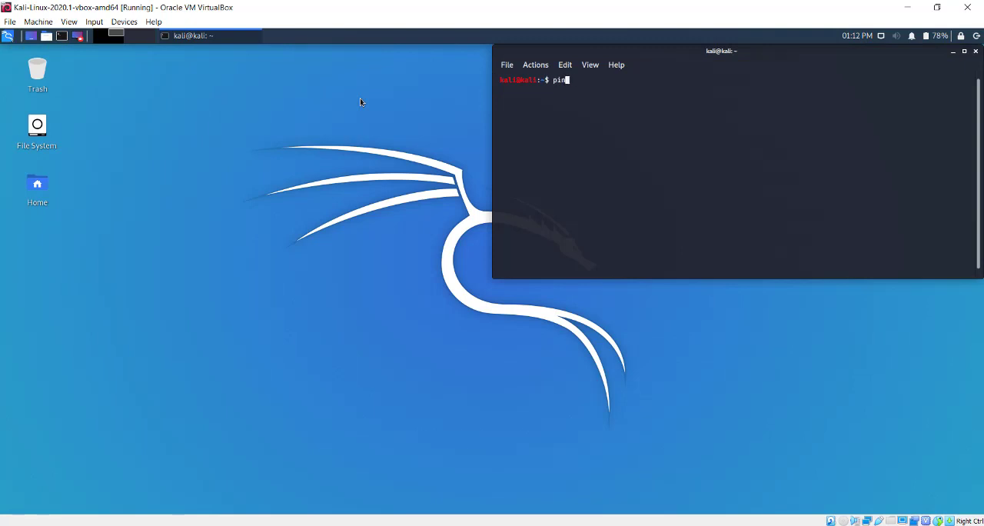
{"action": "type", "text": "g ip a"}
{"action": "key", "text": "BackSpace"}
{"action": "key", "text": "BackSpace"}
{"action": "key", "text": "BackSpace"}
{"action": "key", "text": "BackSpace"}
{"action": "key", "text": "BackSpace"}
{"action": "key", "text": "BackSpace"}
{"action": "key", "text": "BackSpace"}
{"action": "key", "text": "BackSpace"}
{"action": "key", "text": "BackSpace"}
{"action": "type", "text": "google.com"}
{"action": "key", "text": "Return"}
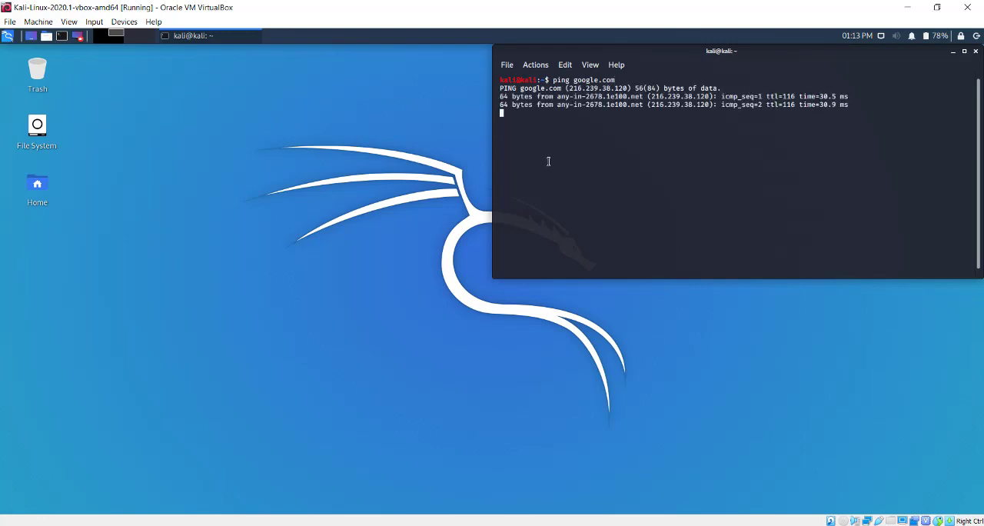
{"action": "key", "text": "ctrl+c"}
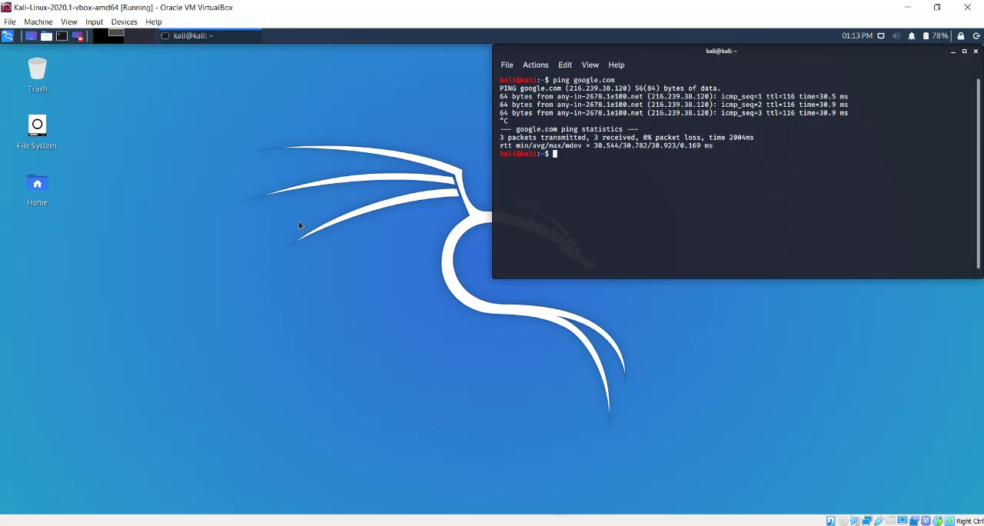
Open the web browser on the Kali machine and search Google for "test" to check web access
{"action": "left_click", "coordinate": [9, 36]}
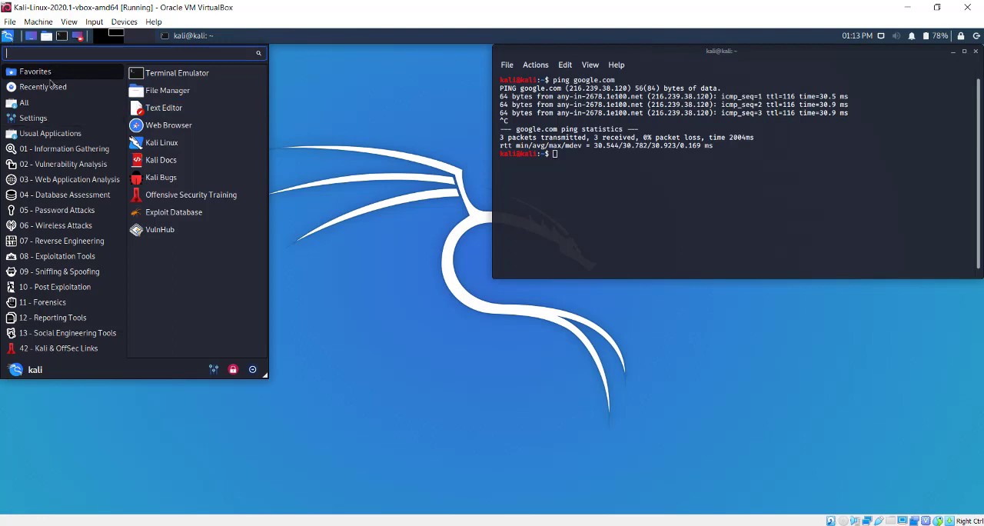
{"action": "left_click", "coordinate": [160, 134]}
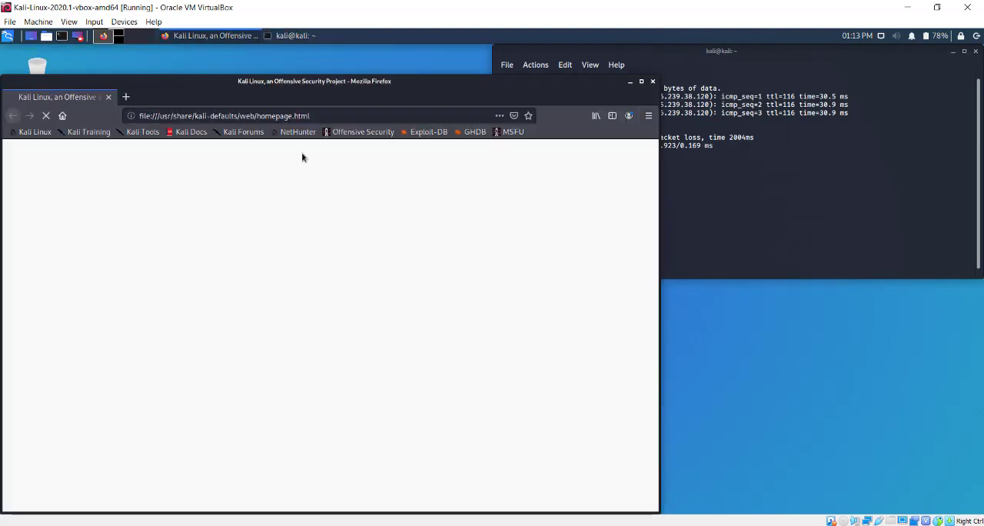
{"action": "left_click", "coordinate": [216, 115]}
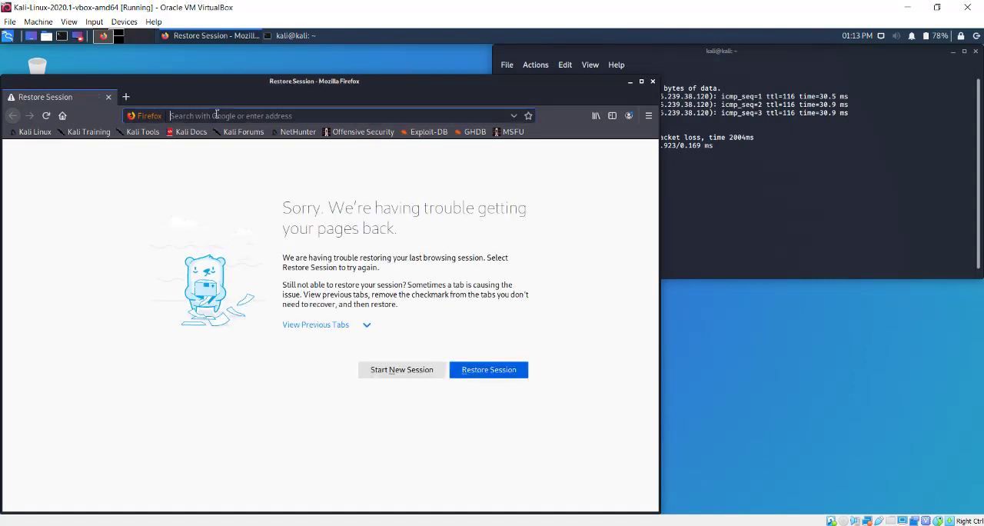
{"action": "type", "text": "test"}
{"action": "key", "text": "Return"}
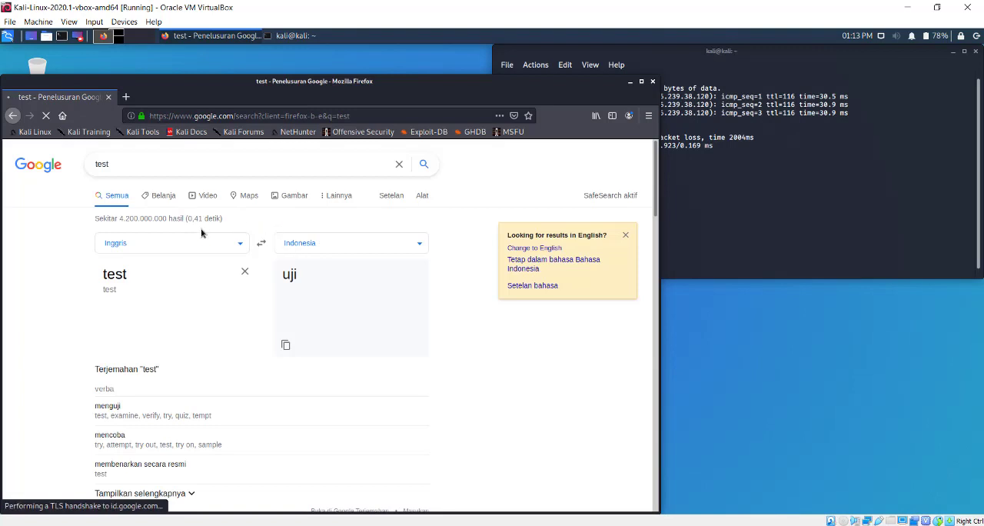
Search Google for "speedtest cbn" and run the speed test on the Cyberindo Aditama site speedtest.cbn.id
{"action": "left_click_drag", "start_coordinate": [173, 164], "coordinate": [86, 164]}
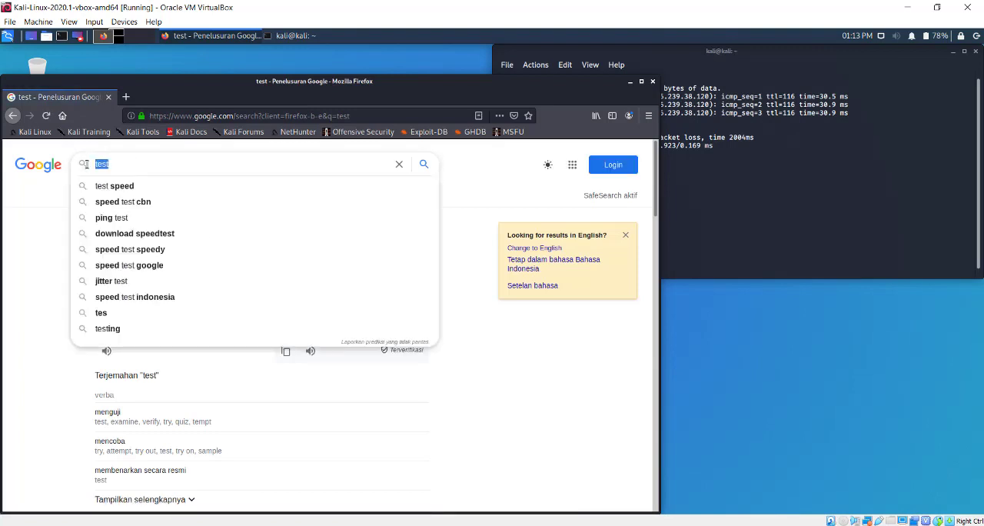
{"action": "type", "text": "speed"}
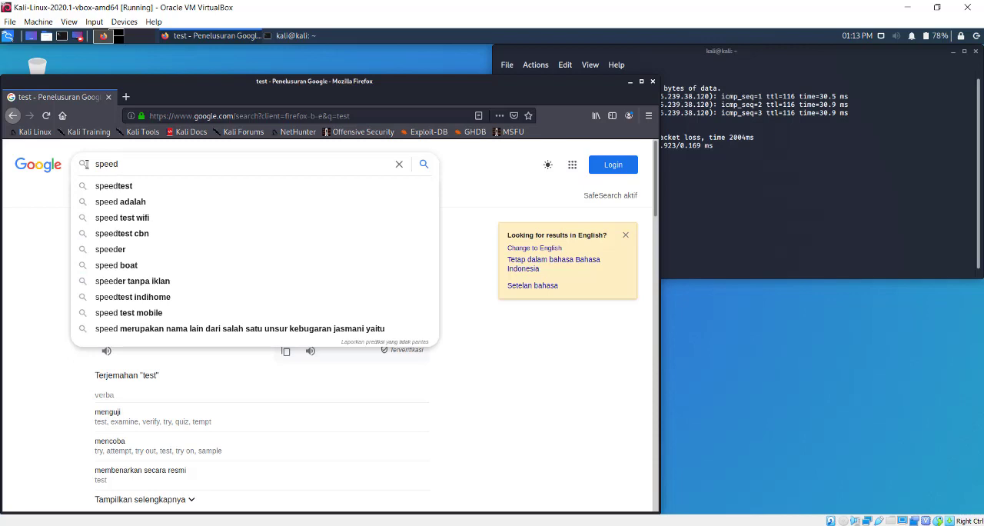
{"action": "key", "text": "Down"}
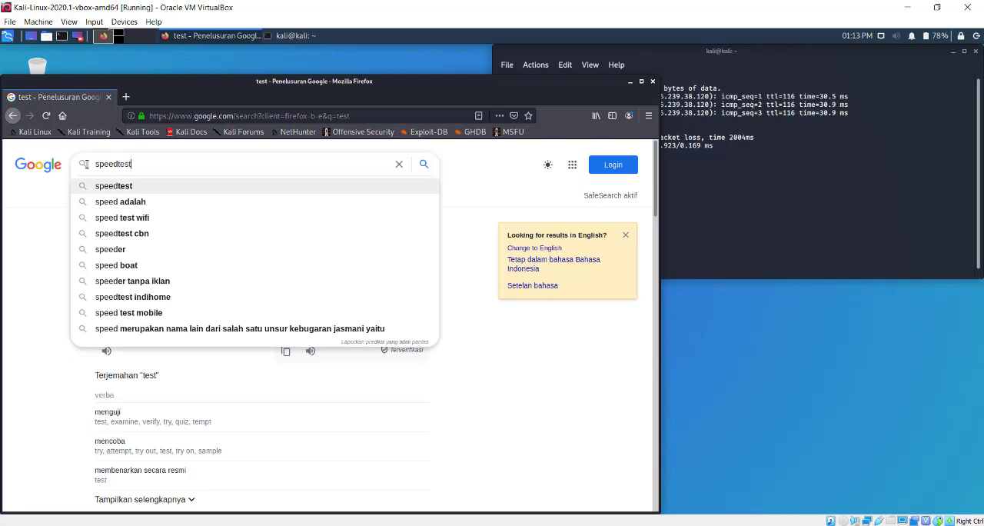
{"action": "key", "text": "Down"}
{"action": "key", "text": "Down"}
{"action": "key", "text": "Down"}
{"action": "key", "text": "Return"}
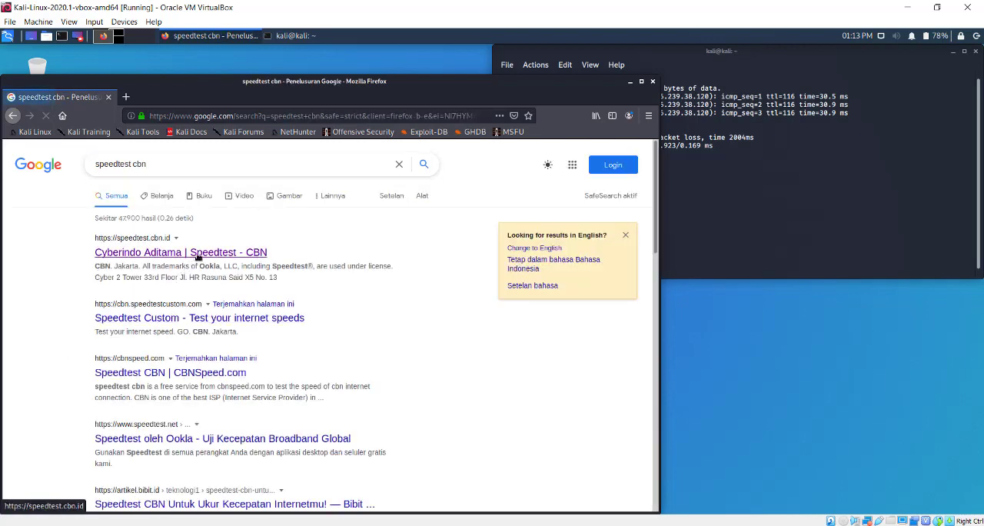
{"action": "left_click", "coordinate": [198, 254]}
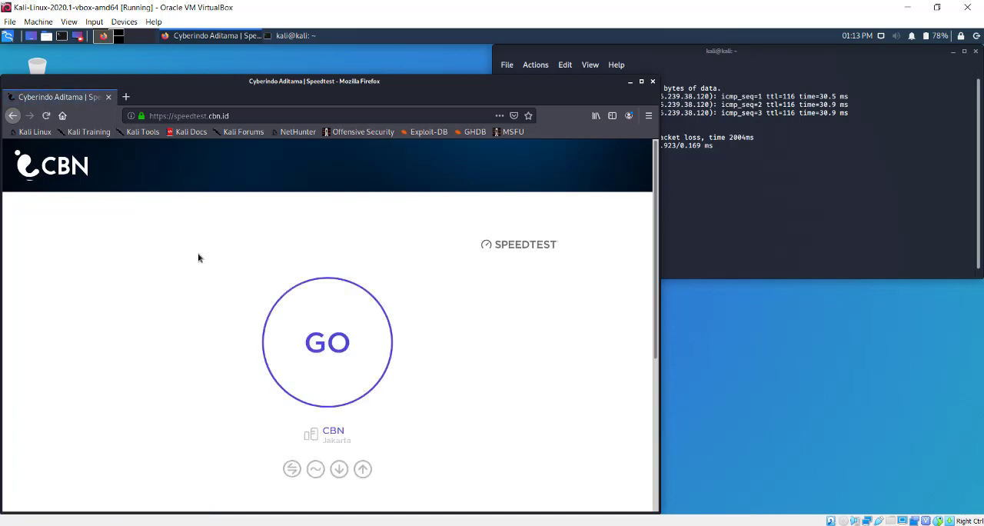
{"action": "left_click", "coordinate": [311, 339]}
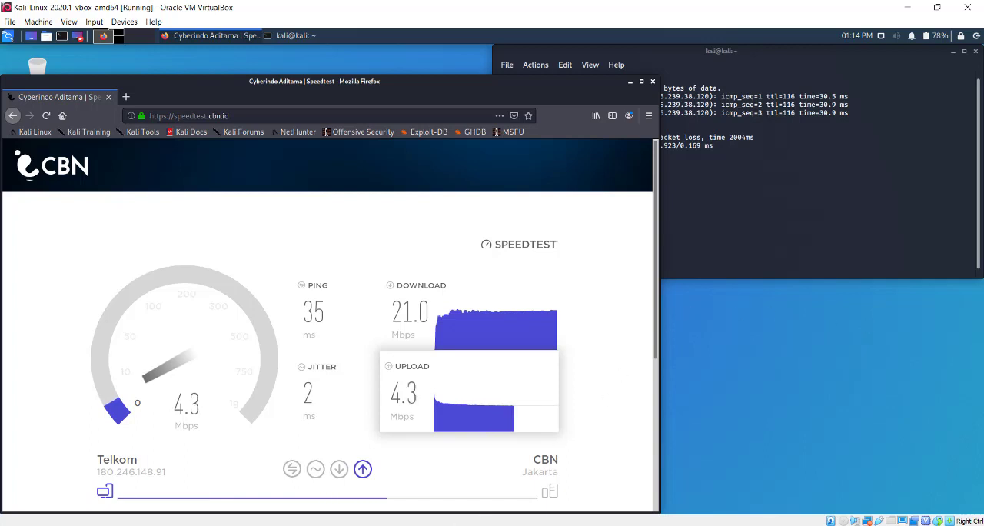
Switch to WinBox and start the Hotspot setup on ether-output with local address 192.168.20.1/24, network masquerading and the proposed address pool
{"action": "key", "text": "alt+Tab"}
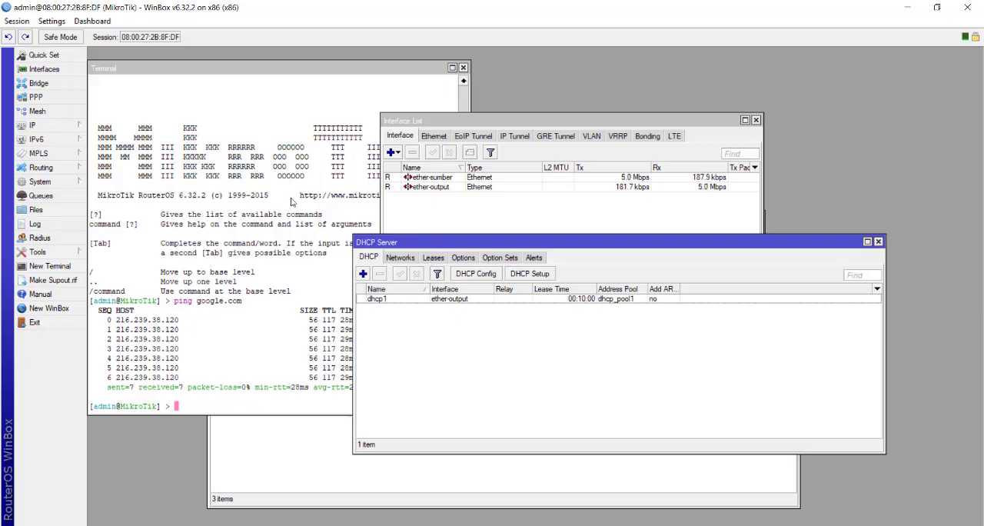
{"action": "left_click", "coordinate": [47, 127]}
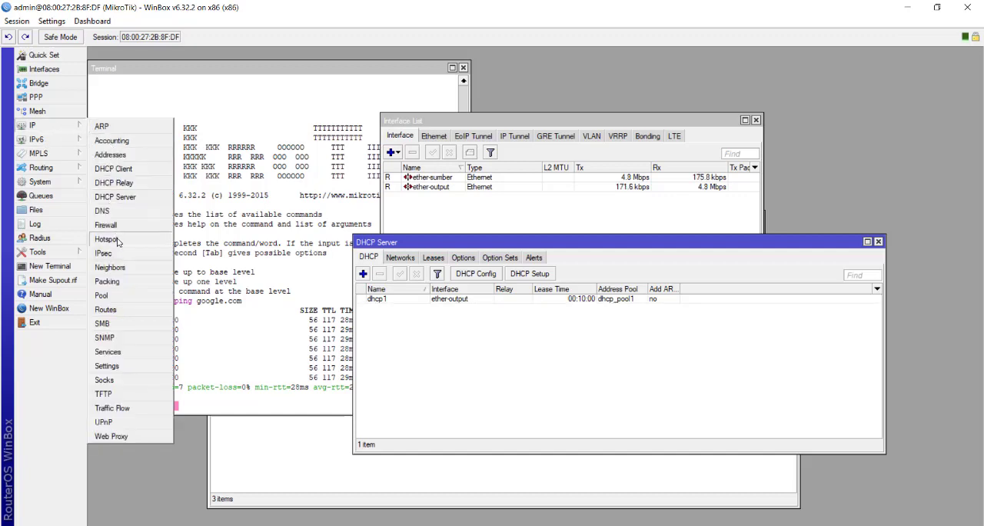
{"action": "left_click", "coordinate": [108, 239]}
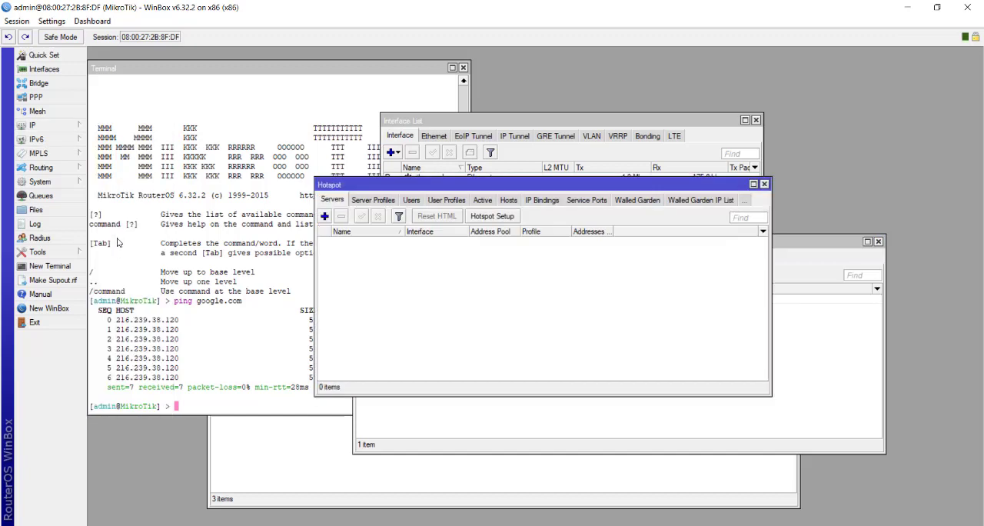
{"action": "left_click", "coordinate": [501, 218]}
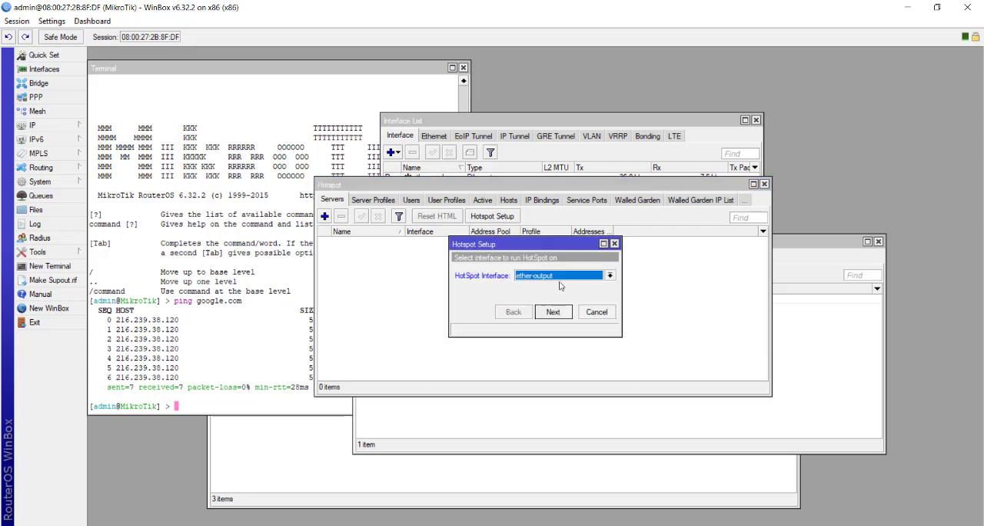
{"action": "left_click", "coordinate": [553, 315]}
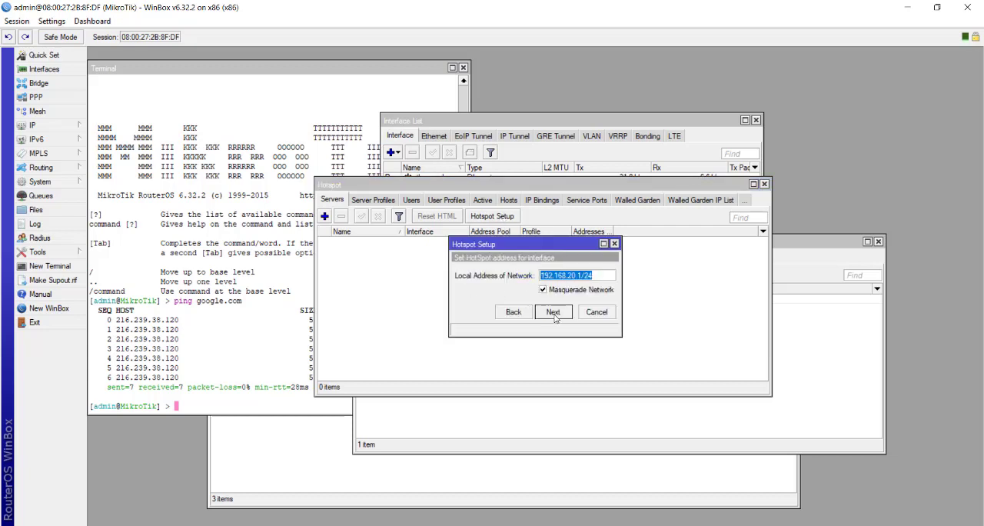
{"action": "left_click", "coordinate": [553, 312]}
{"action": "left_click", "coordinate": [553, 312]}
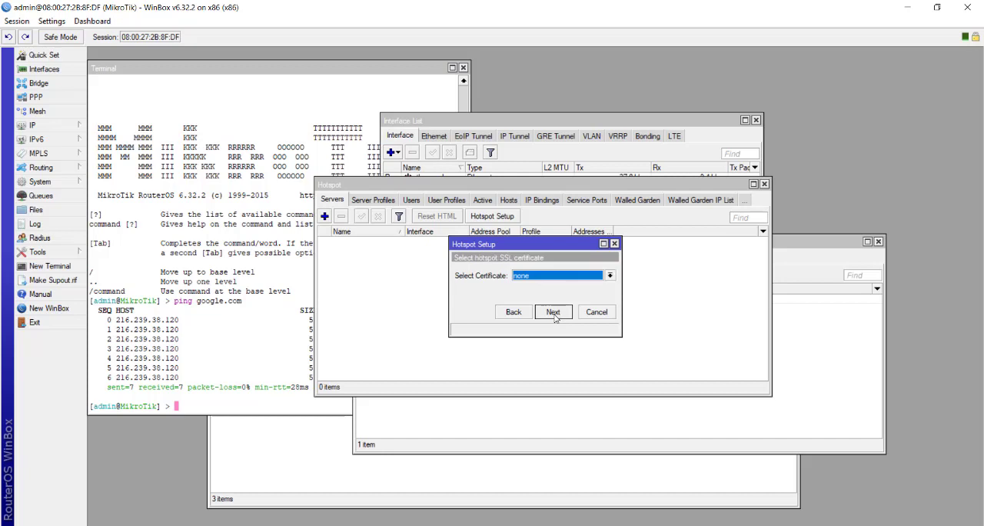
Finish the Hotspot setup with certificate none, SMTP server 0.0.0.0, the proposed DNS servers, an empty DNS name, and local user admin without a password
{"action": "left_click", "coordinate": [553, 312]}
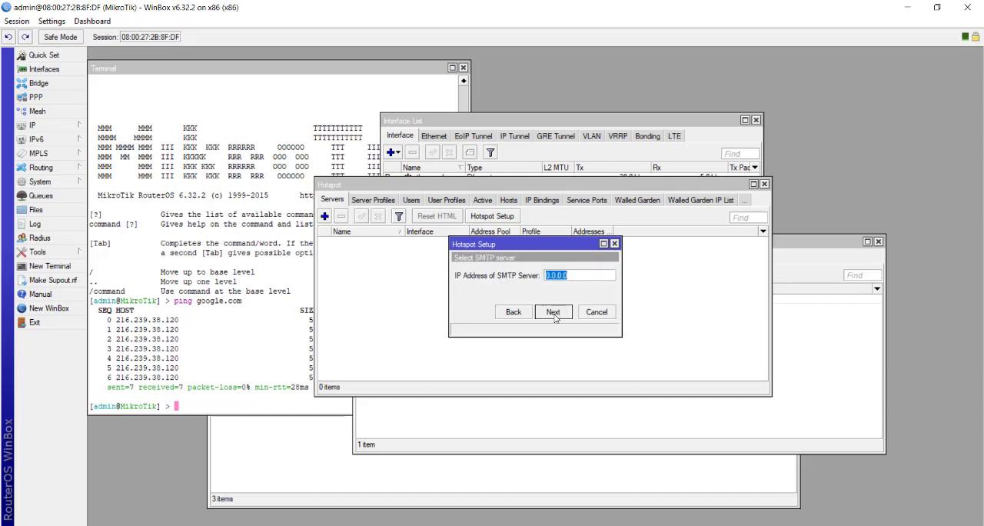
{"action": "left_click", "coordinate": [553, 312]}
{"action": "left_click", "coordinate": [554, 312]}
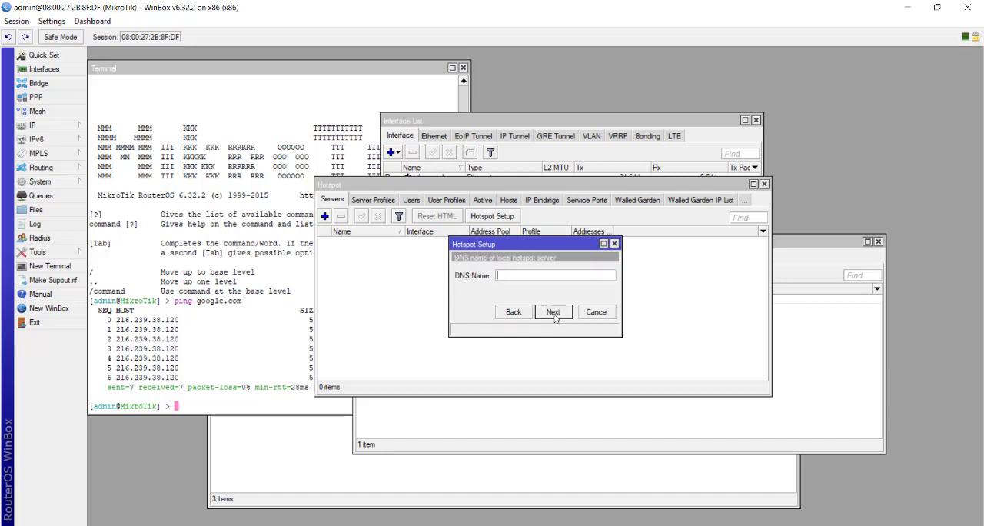
{"action": "left_click", "coordinate": [554, 312]}
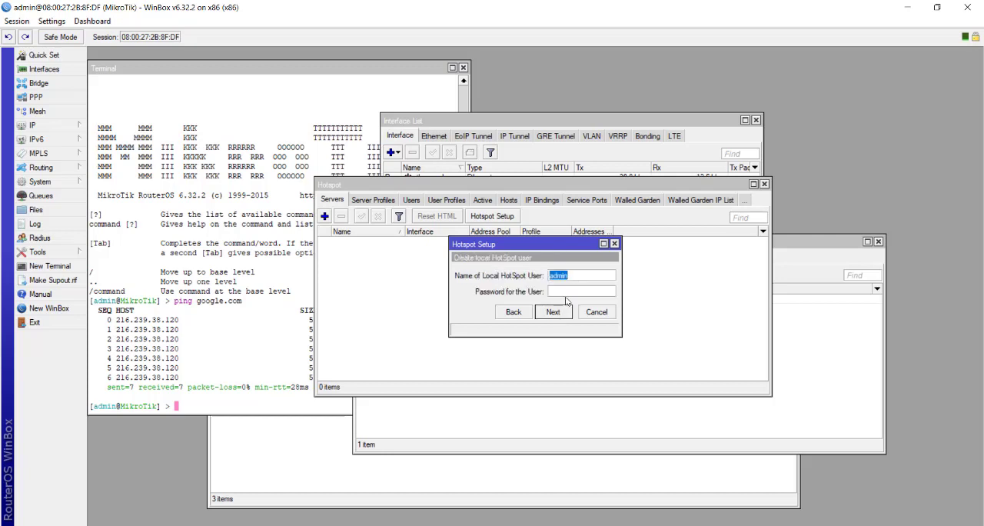
{"action": "left_click", "coordinate": [554, 312]}
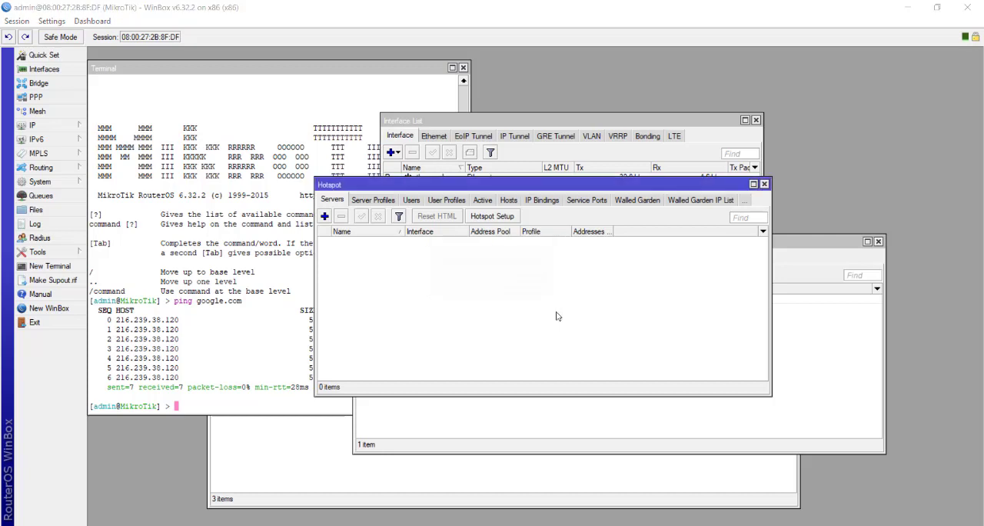
{"action": "left_click", "coordinate": [529, 283]}
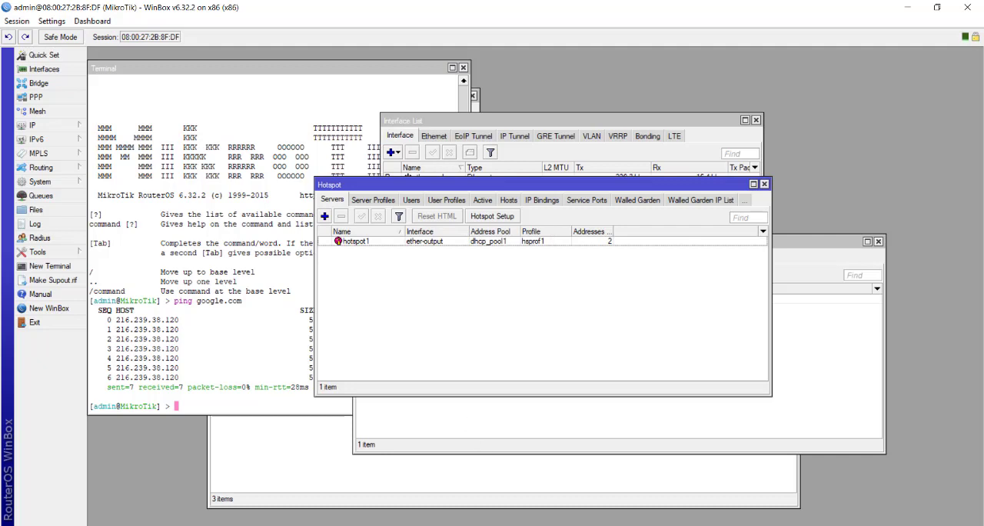
Switch back to the Kali machine and test web access by searching for "test" in a new browser tab
{"action": "left_click", "coordinate": [548, 494]}
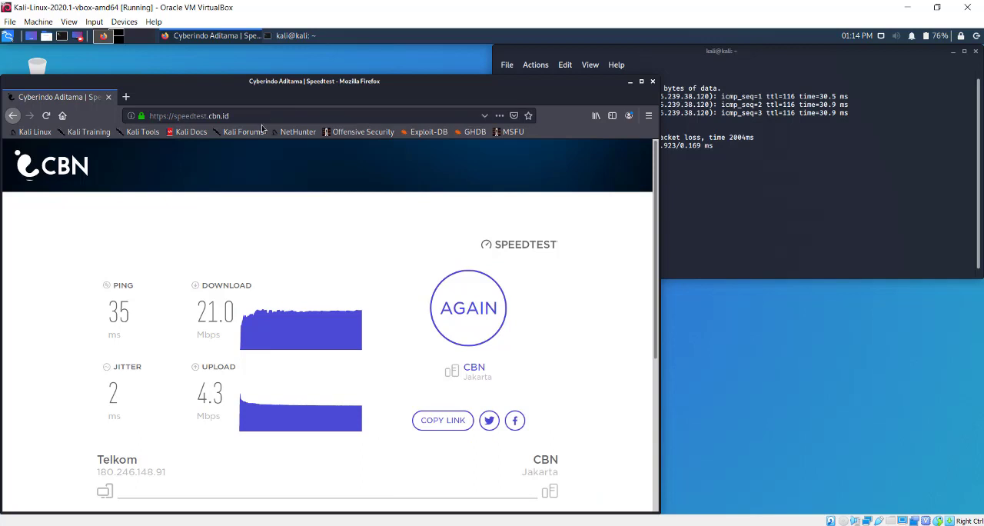
{"action": "left_click", "coordinate": [126, 98]}
{"action": "type", "text": "test"}
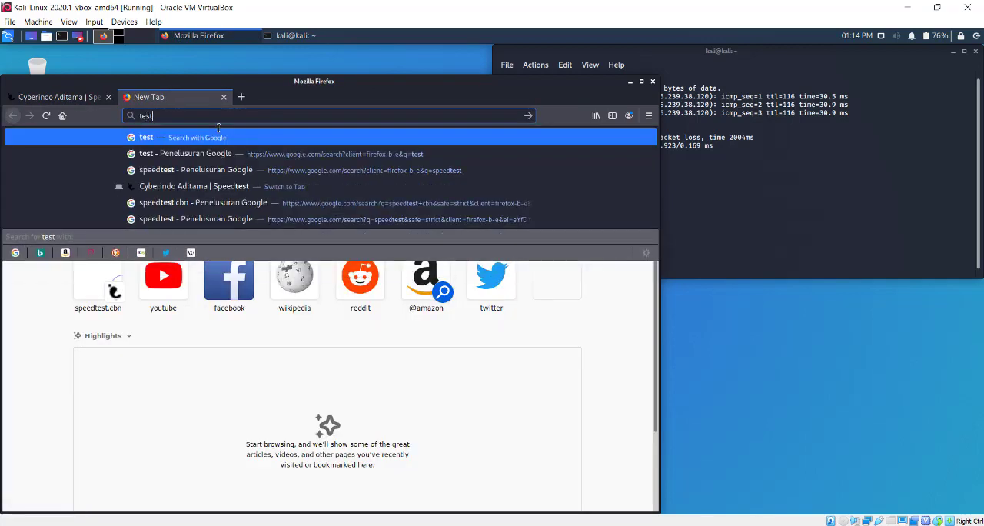
{"action": "key", "text": "Return"}
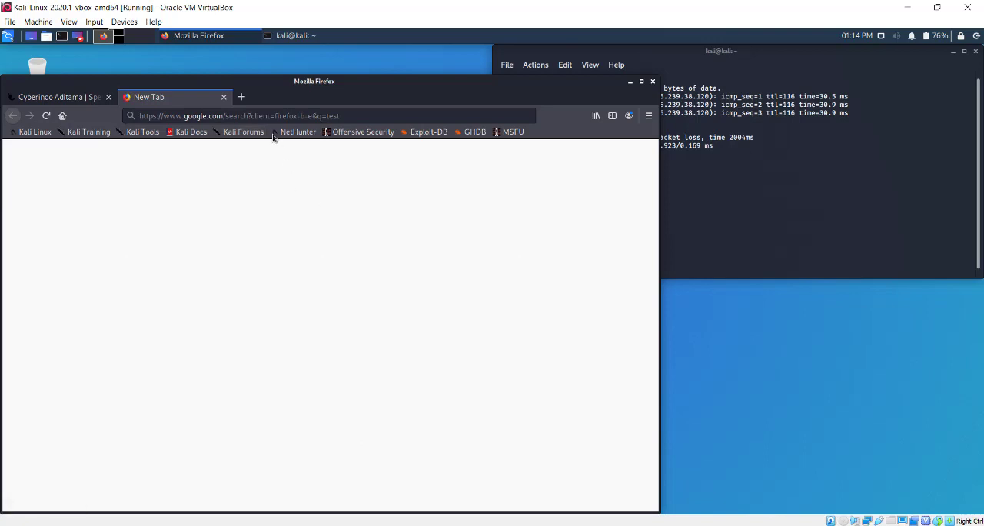
{"action": "left_click", "coordinate": [269, 118]}
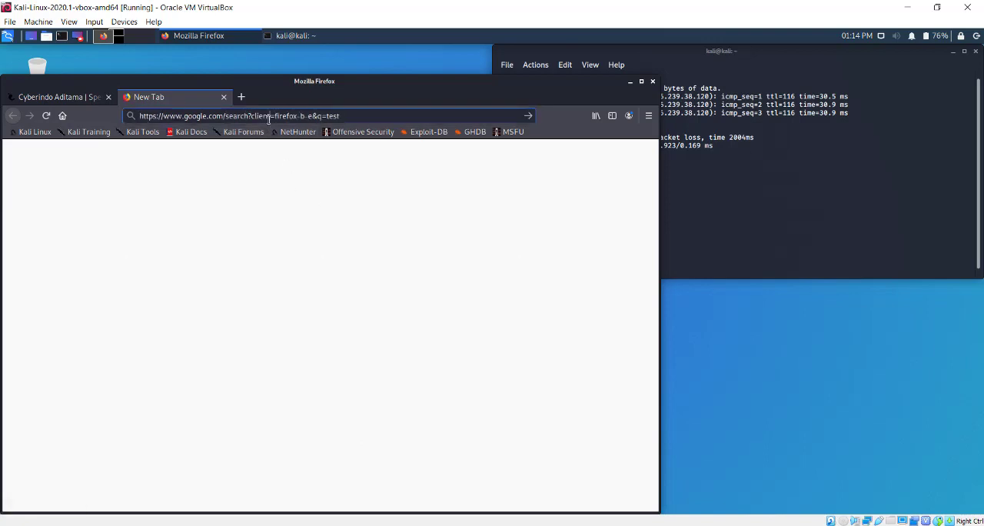
{"action": "type", "text": "192"}
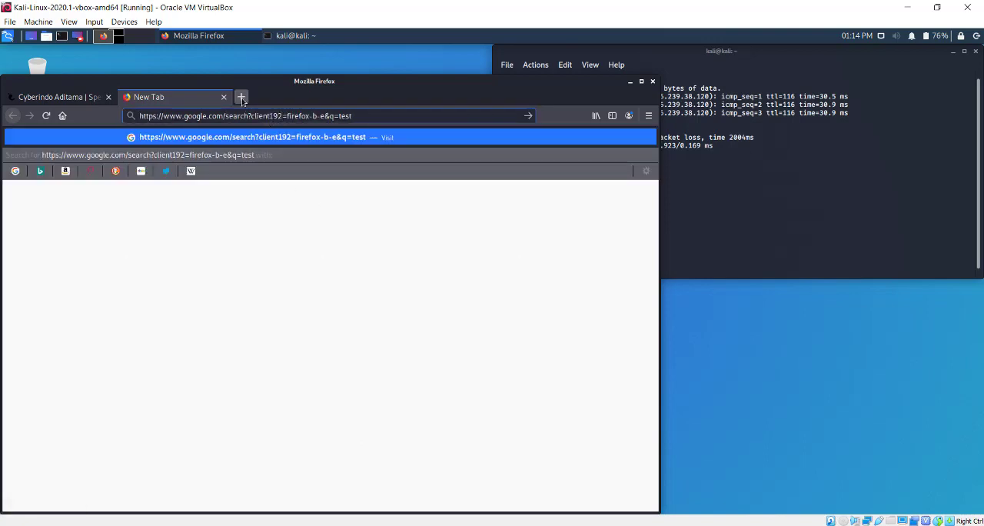
{"action": "key", "text": "Escape"}
Load the hotspot login page at 192.168.20.1 in another new browser tab
{"action": "key", "text": "ctrl+t"}
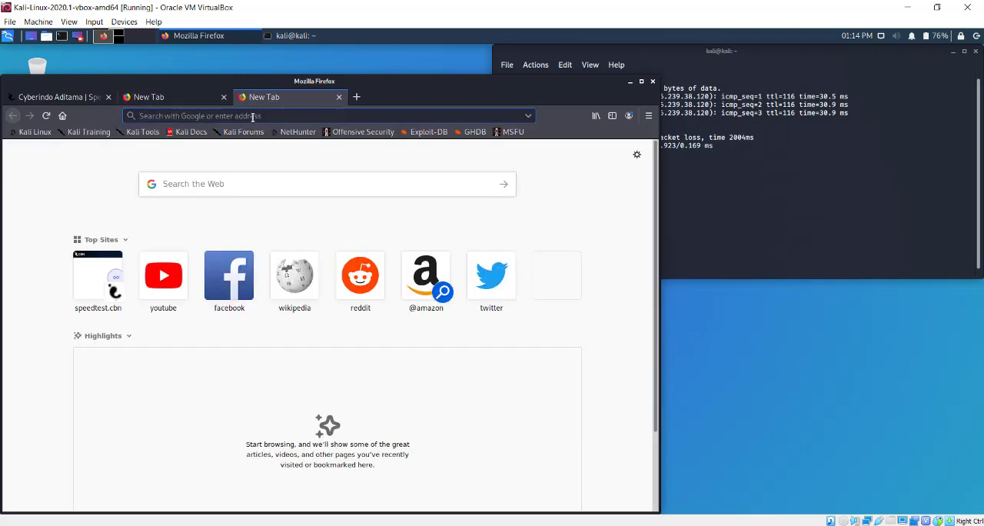
{"action": "type", "text": "192.168."}
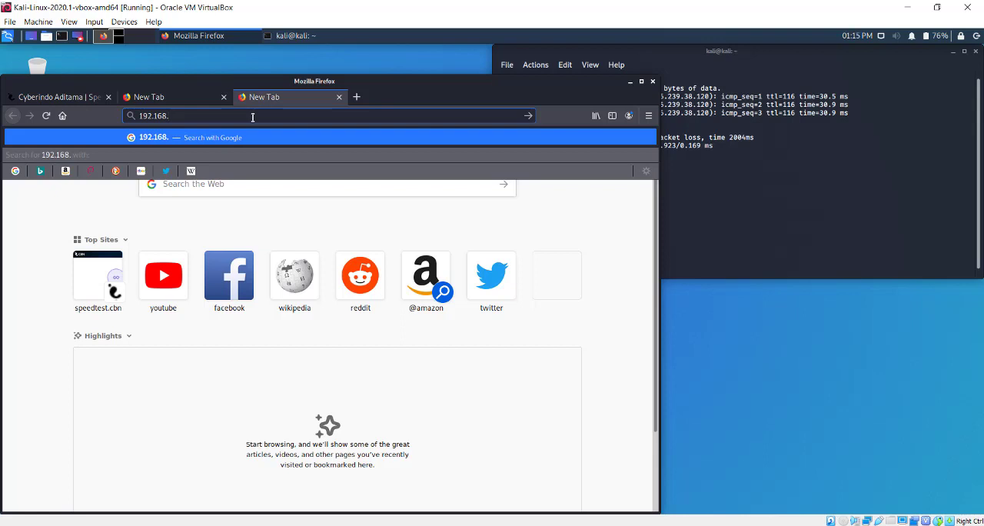
{"action": "type", "text": "20.1"}
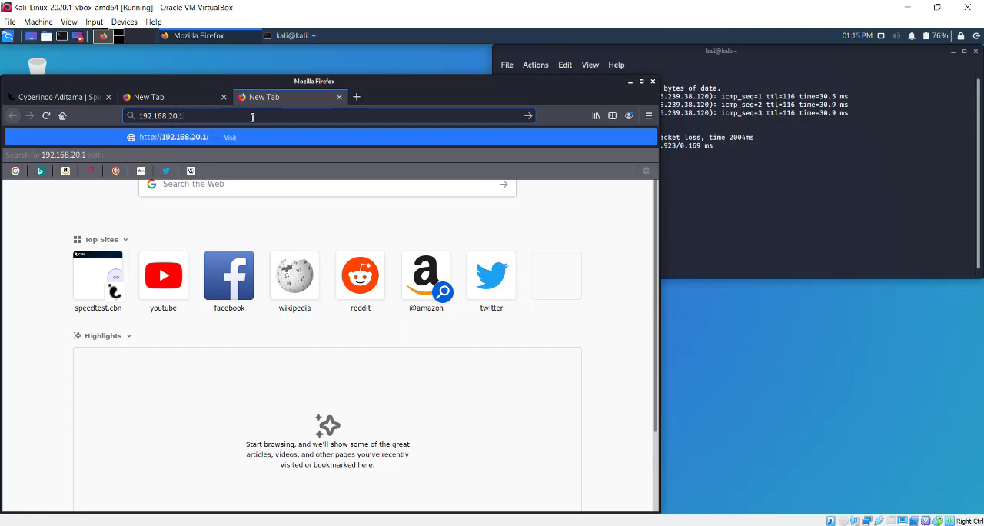
{"action": "key", "text": "Return"}
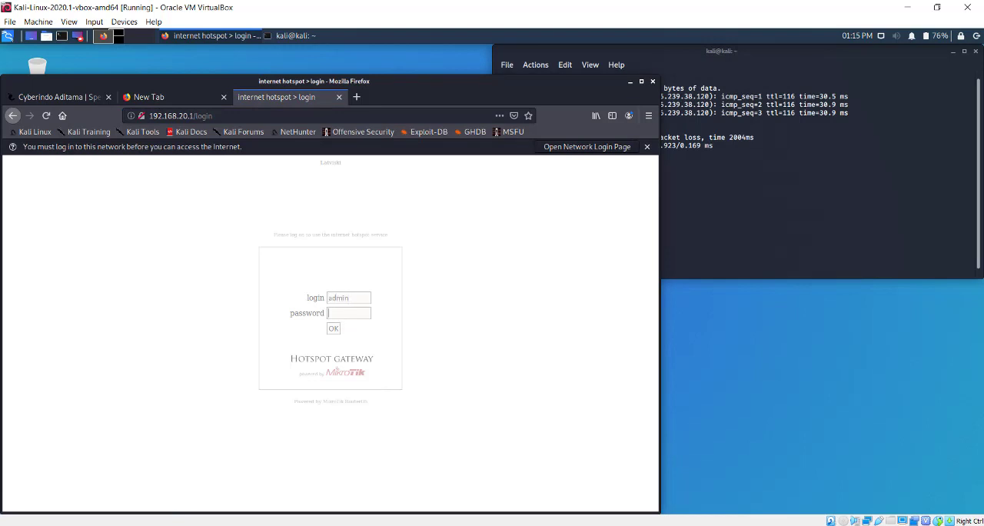
Switch to WinBox and open the Hotspot IP bindings together with the ARP list of client IP and MAC addresses
{"action": "left_click", "coordinate": [553, 525]}
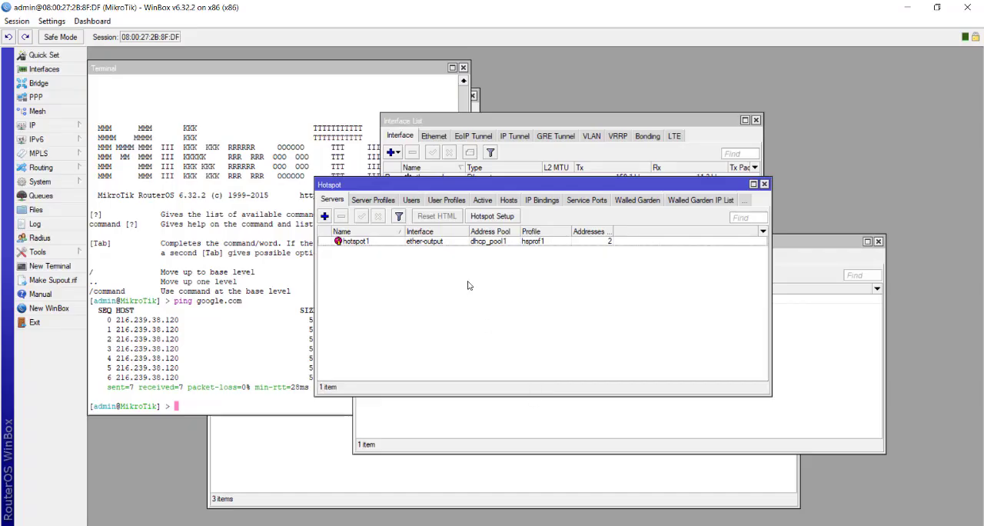
{"action": "left_click", "coordinate": [553, 202]}
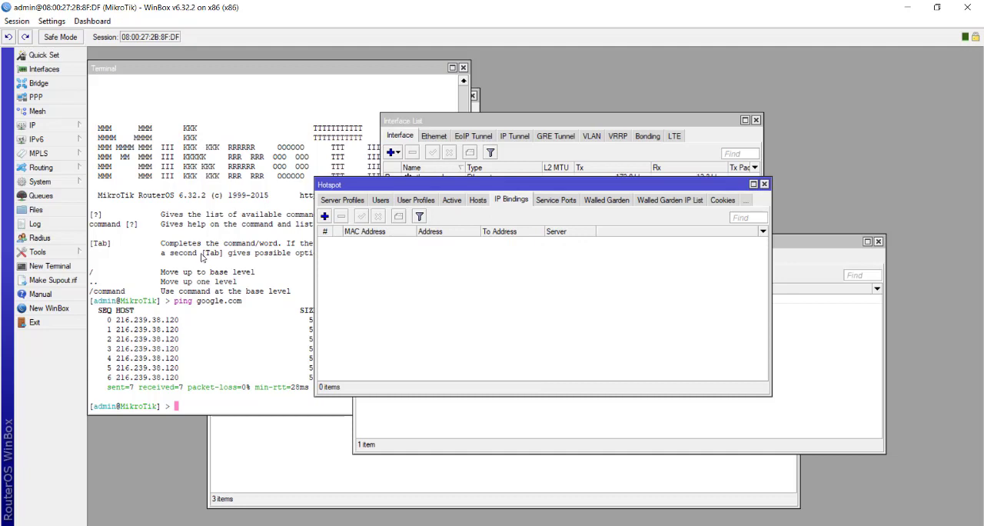
{"action": "left_click", "coordinate": [35, 125]}
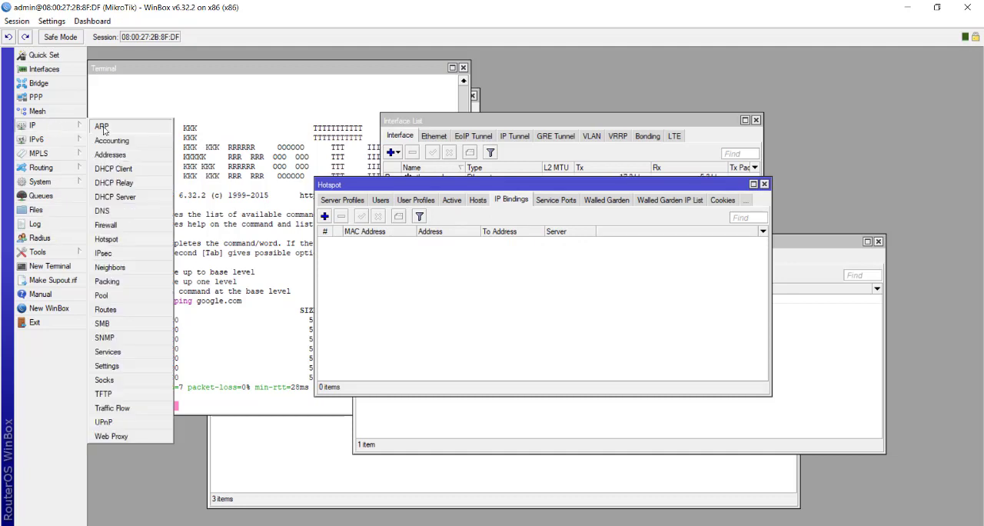
{"action": "left_click", "coordinate": [116, 129]}
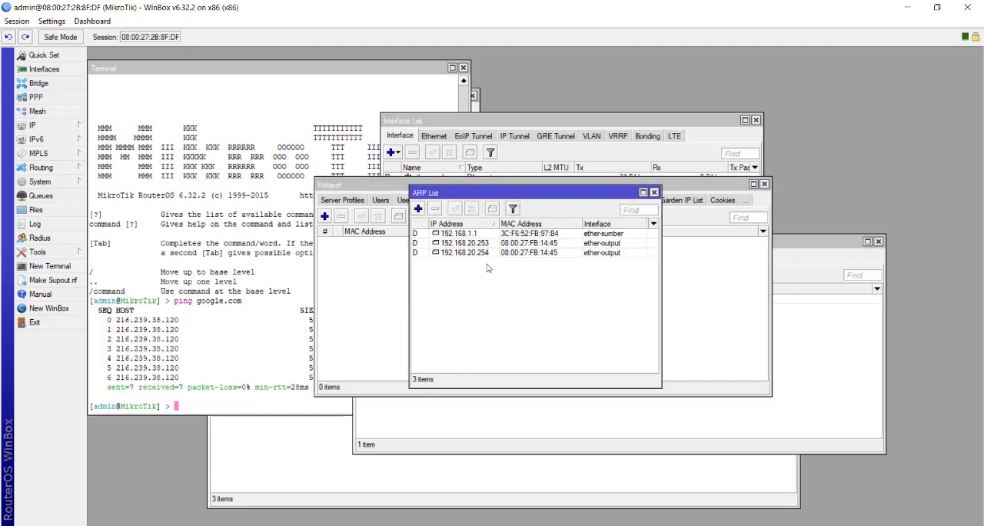
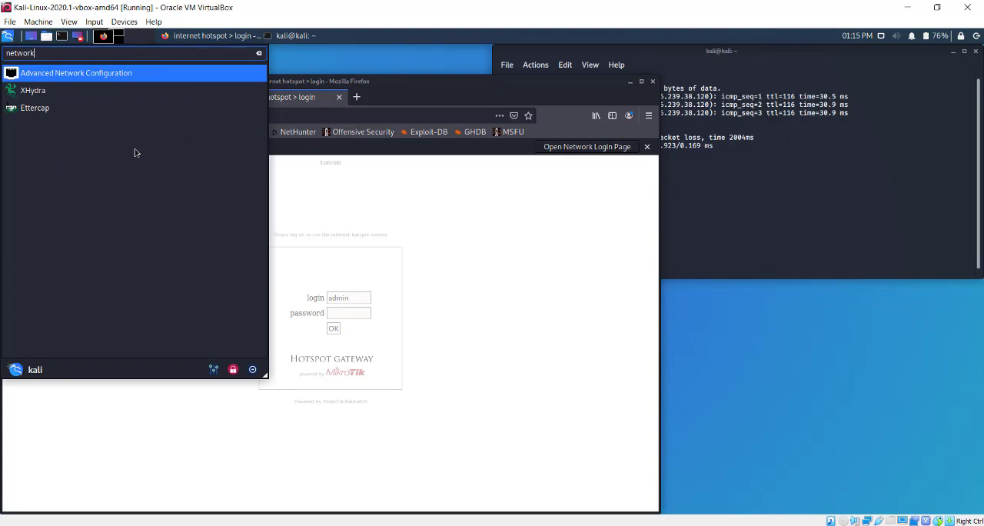
Open Kali's Advanced Network Configuration, examine the General, Ethernet, Proxy and IPv4 settings of Wired connection 1, and close its editor without saving
{"action": "key", "text": "Return"}
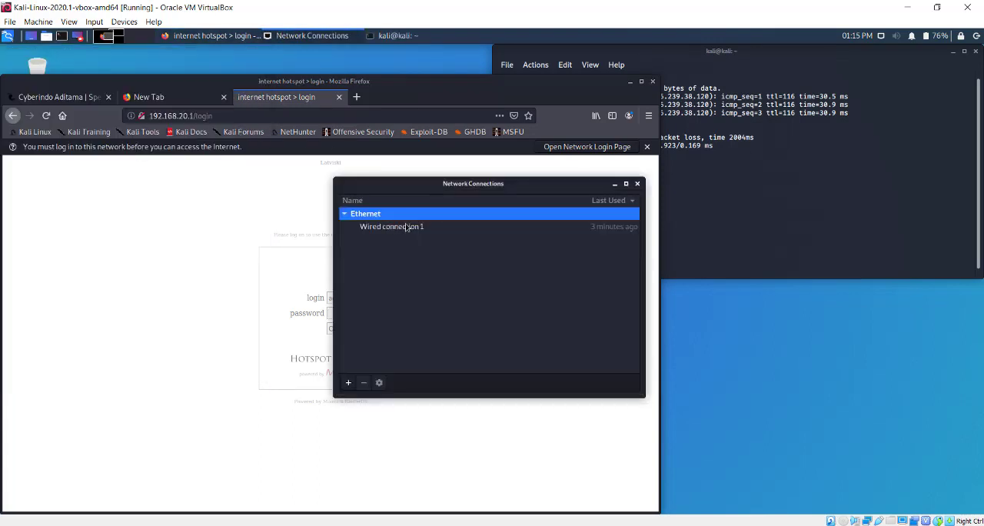
{"action": "left_click", "coordinate": [406, 228]}
{"action": "double_click", "coordinate": [408, 229]}
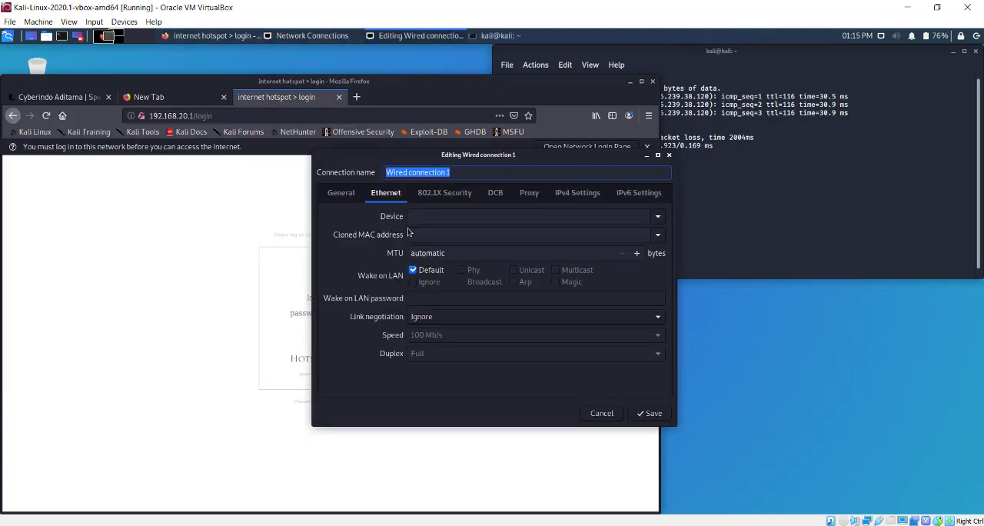
{"action": "left_click", "coordinate": [572, 198]}
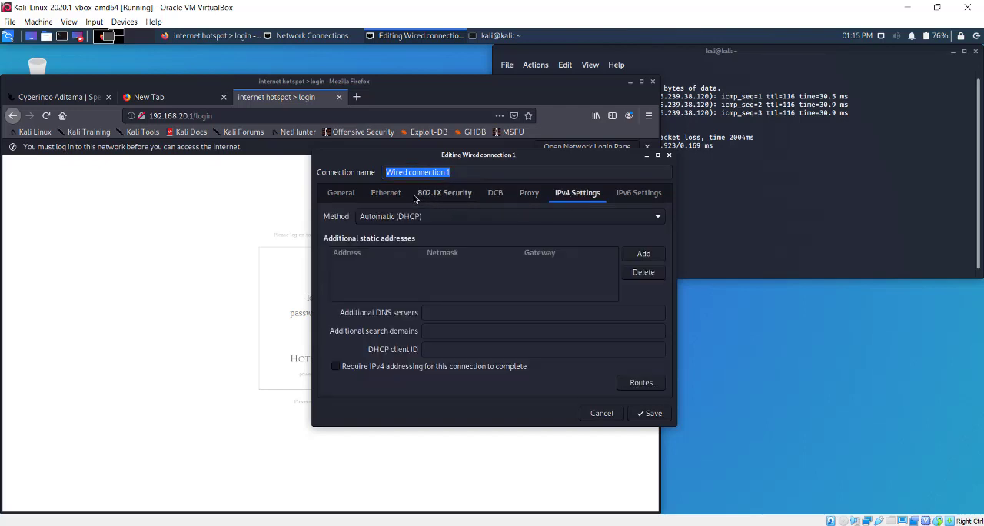
{"action": "left_click", "coordinate": [384, 194]}
{"action": "left_click", "coordinate": [339, 196]}
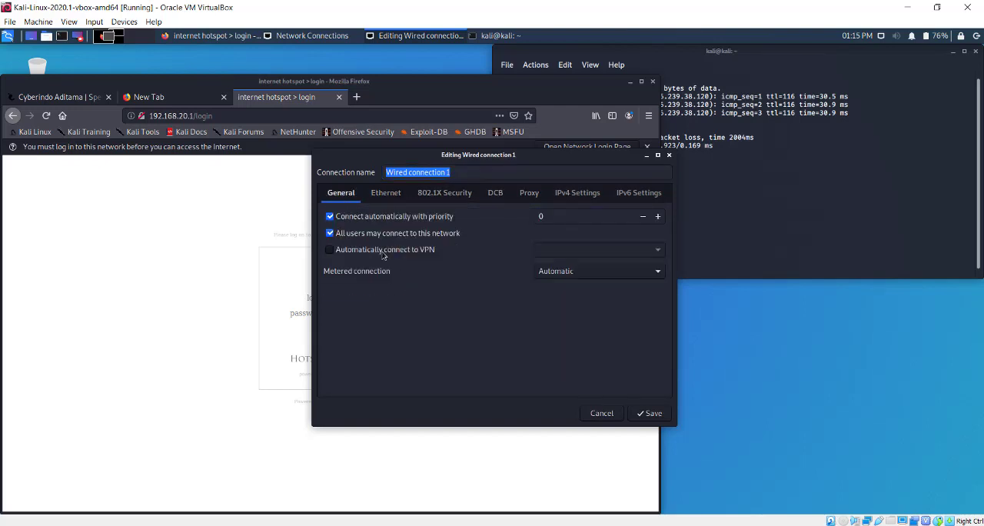
{"action": "left_click", "coordinate": [577, 193]}
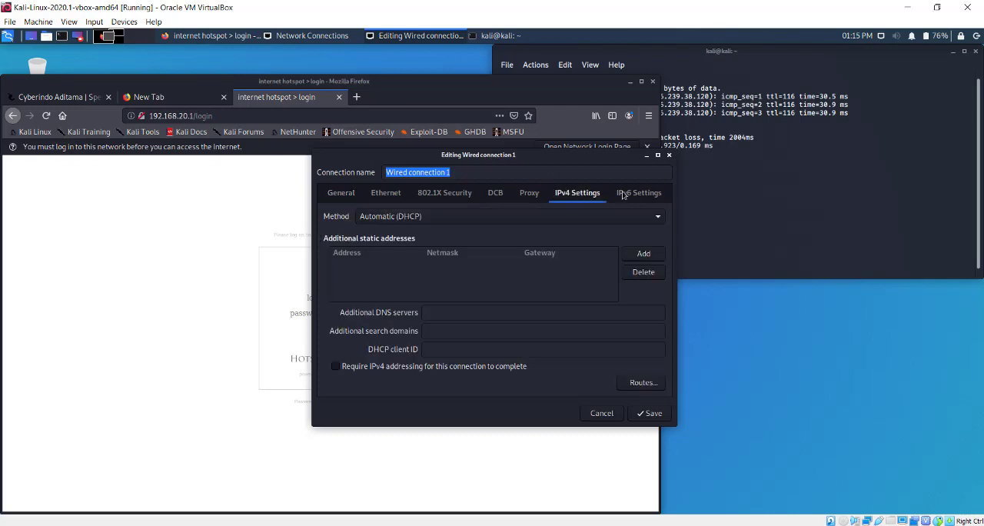
{"action": "left_click", "coordinate": [467, 169]}
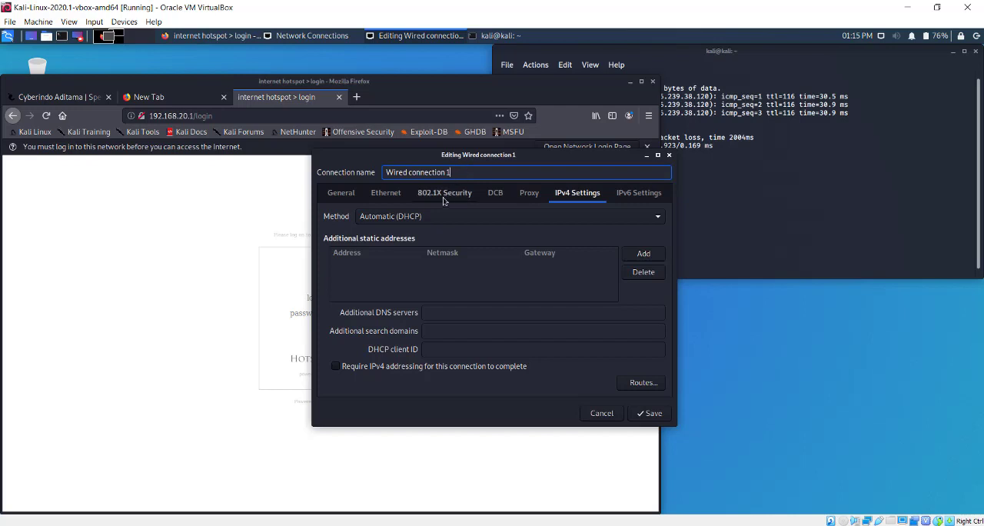
{"action": "left_click", "coordinate": [531, 197]}
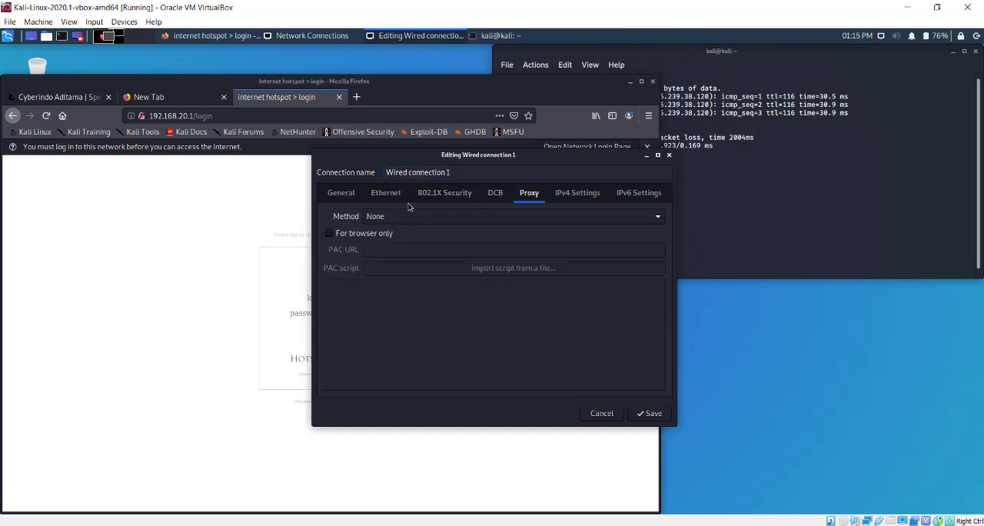
{"action": "left_click", "coordinate": [379, 192]}
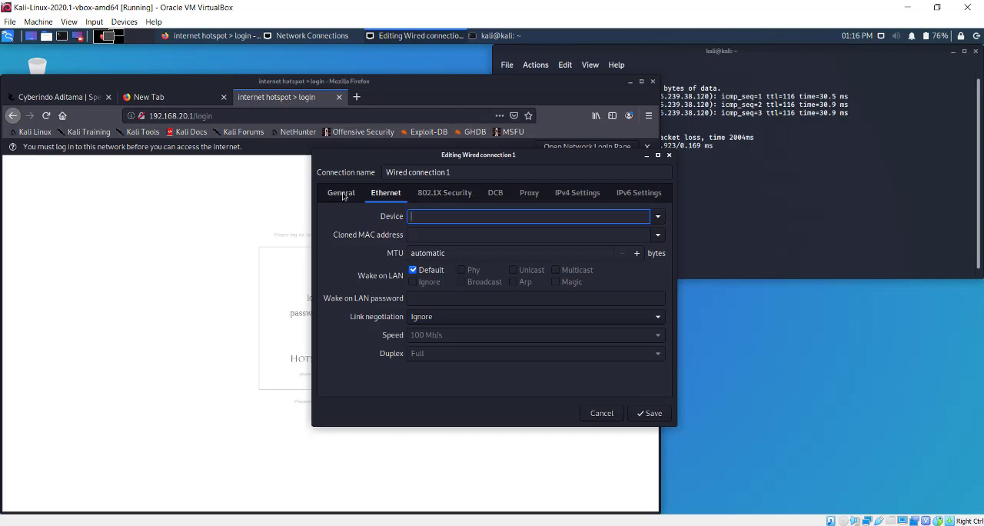
{"action": "left_click", "coordinate": [342, 195]}
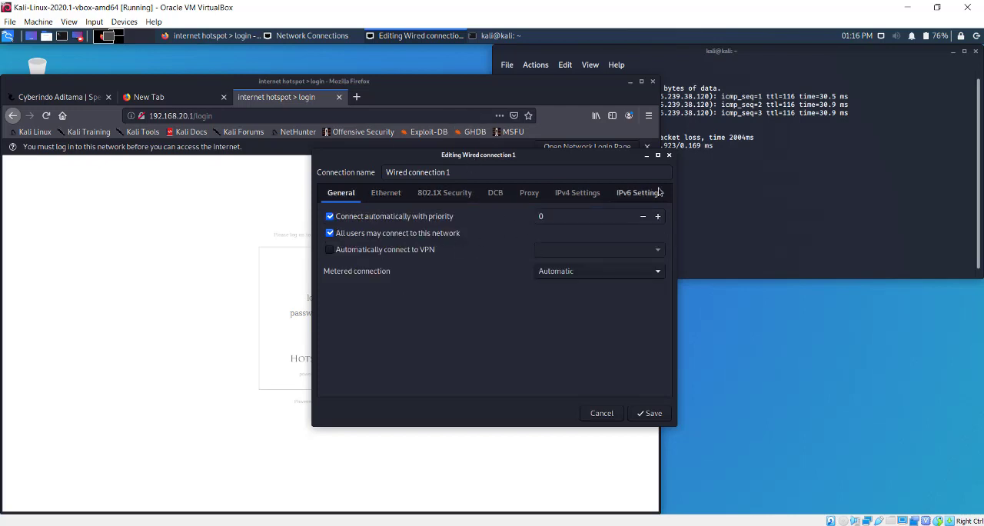
{"action": "left_click", "coordinate": [668, 156]}
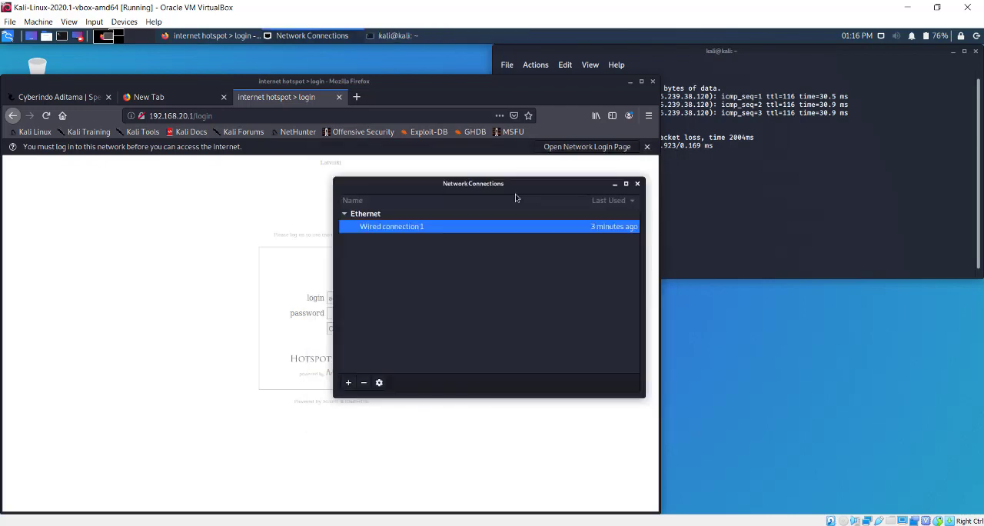
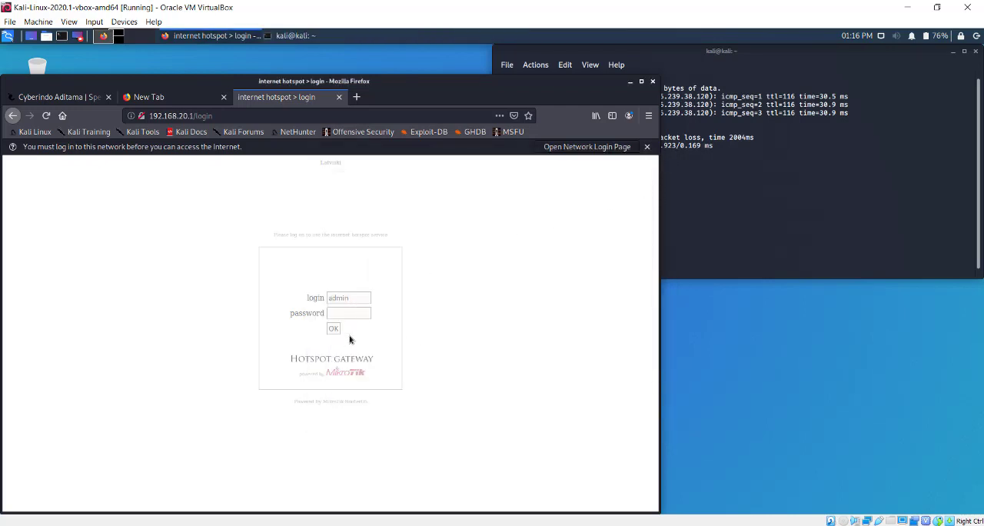
Submit the hotspot login form in Kali, switch to WinBox and run an IP Scan of 192.168.20.0/24 on ether-output, selecting host 192.168.20.254
{"action": "left_click", "coordinate": [333, 328]}
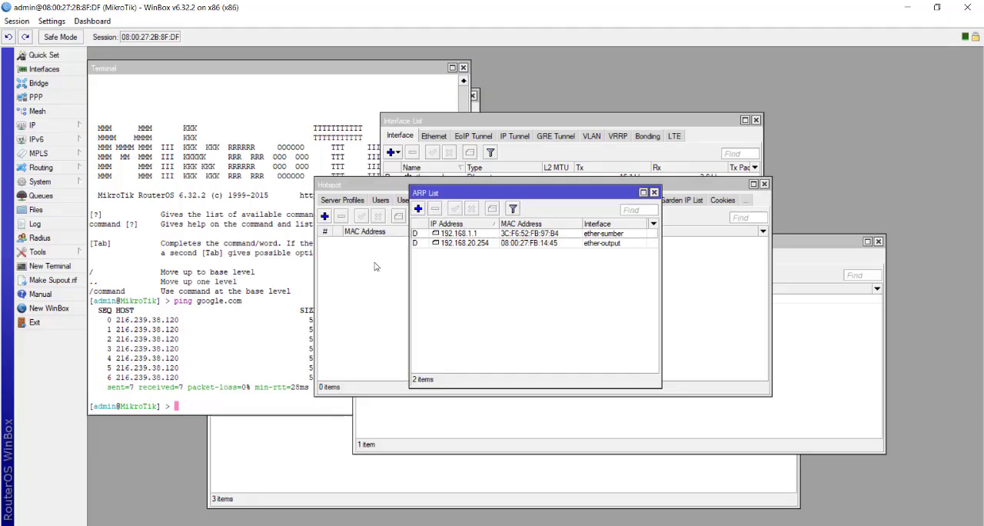
{"action": "left_click", "coordinate": [67, 255]}
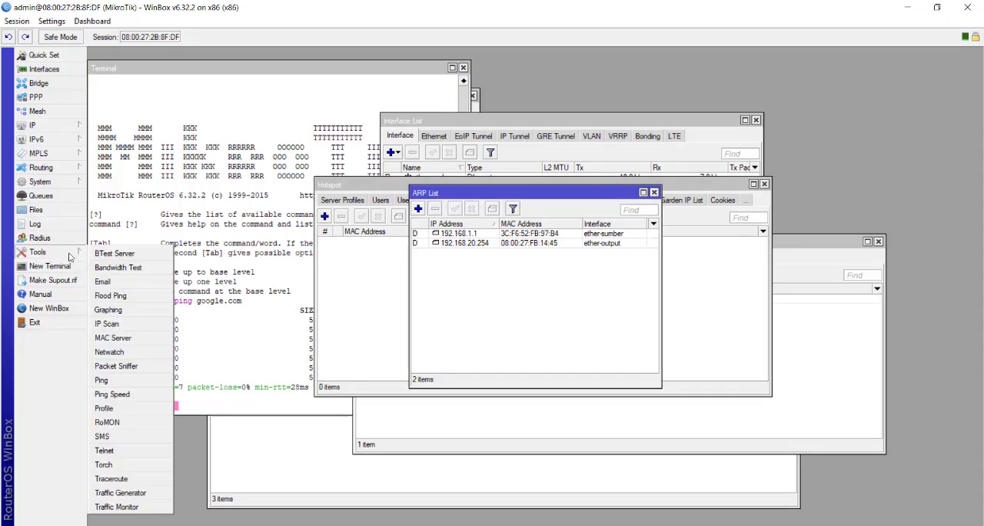
{"action": "left_click", "coordinate": [141, 324]}
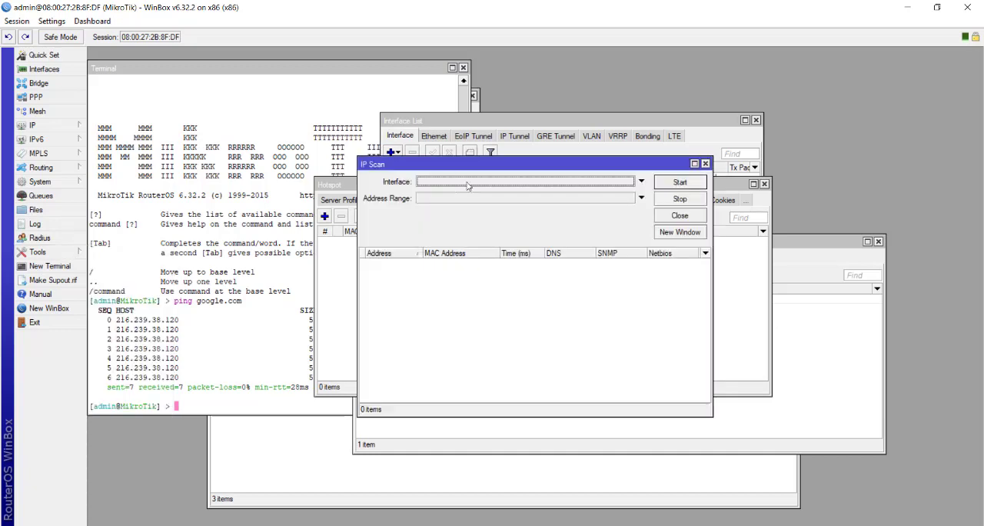
{"action": "left_click", "coordinate": [465, 183]}
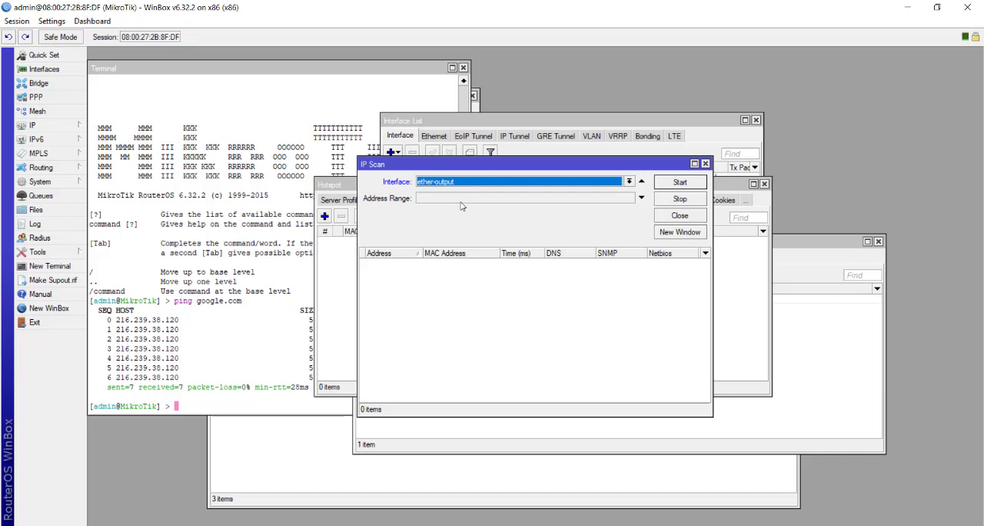
{"action": "left_click", "coordinate": [462, 202]}
{"action": "type", "text": "192.168.20.0/24"}
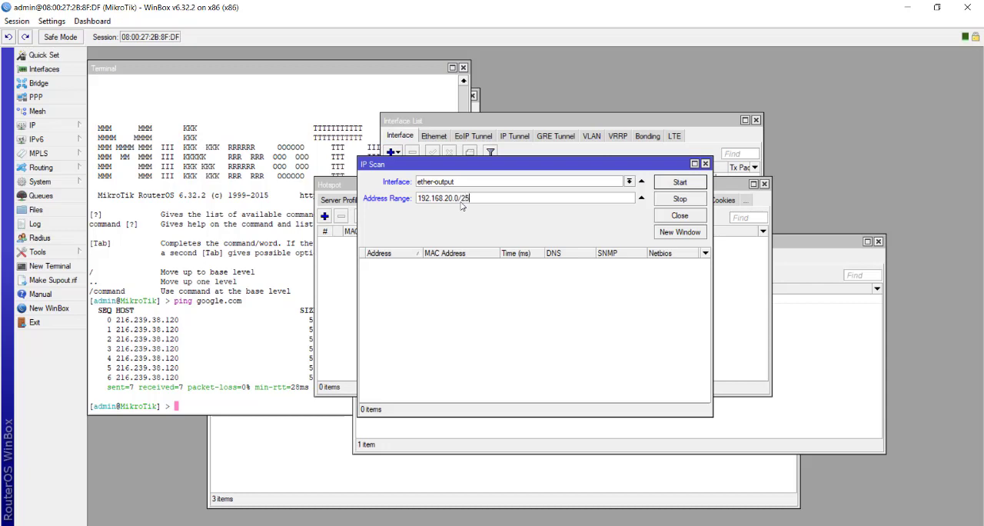
{"action": "left_click", "coordinate": [690, 188]}
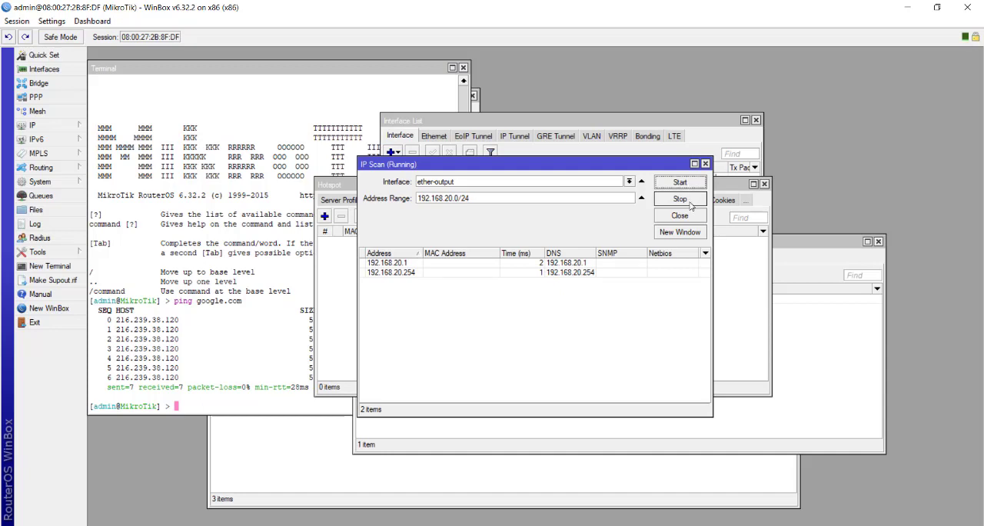
{"action": "left_click", "coordinate": [475, 280]}
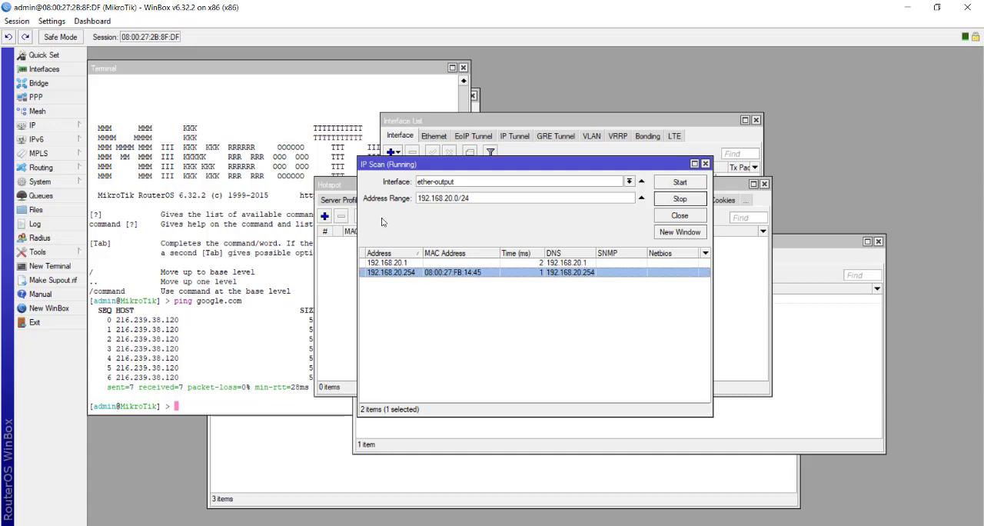
Open the ARP entry for 192.168.20.254 and copy its MAC address
{"action": "left_click", "coordinate": [48, 125]}
{"action": "left_click", "coordinate": [103, 126]}
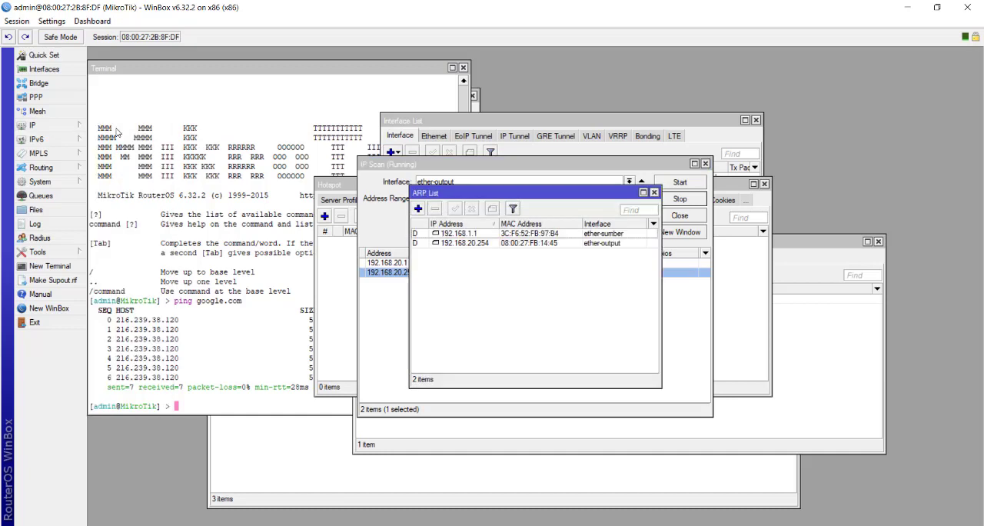
{"action": "double_click", "coordinate": [546, 244]}
{"action": "double_click", "coordinate": [550, 235]}
{"action": "key", "text": "ctrl+c"}
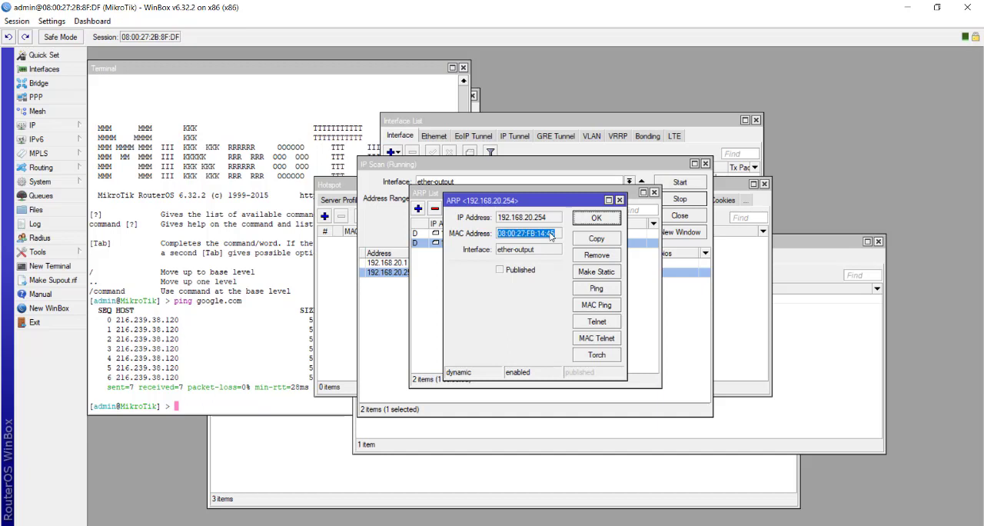
Add a hotspot IP binding for MAC address 08:00:27:FB:14:45 with server all and type bypassed
{"action": "left_click", "coordinate": [724, 185]}
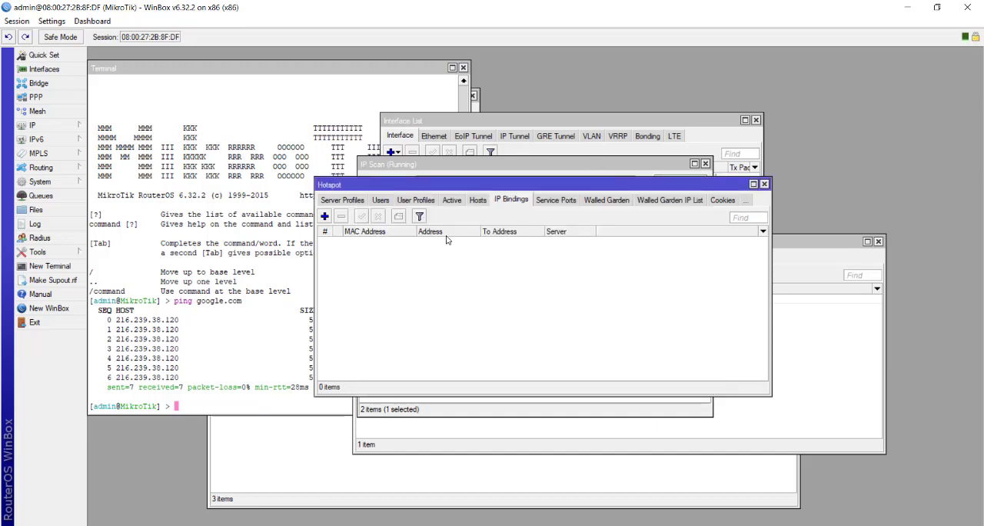
{"action": "left_click", "coordinate": [324, 217]}
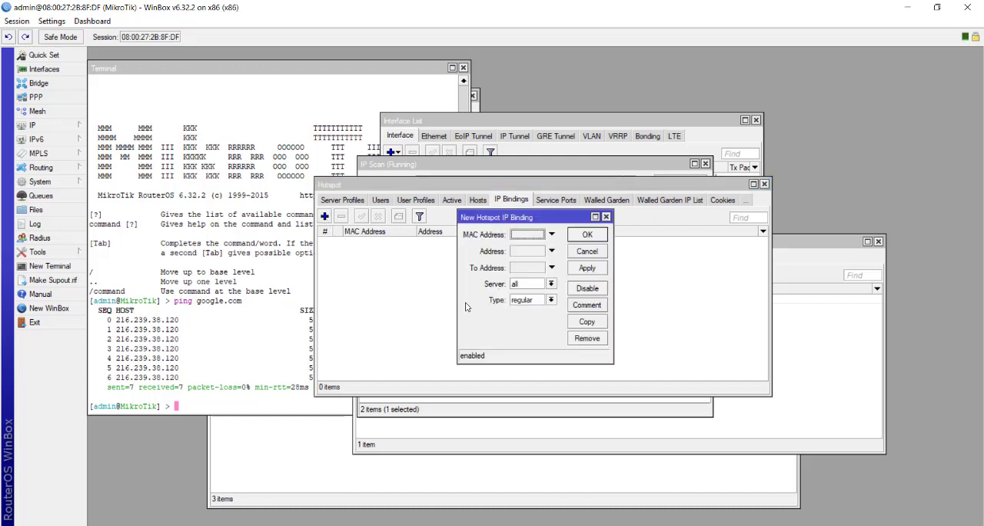
{"action": "left_click", "coordinate": [551, 234]}
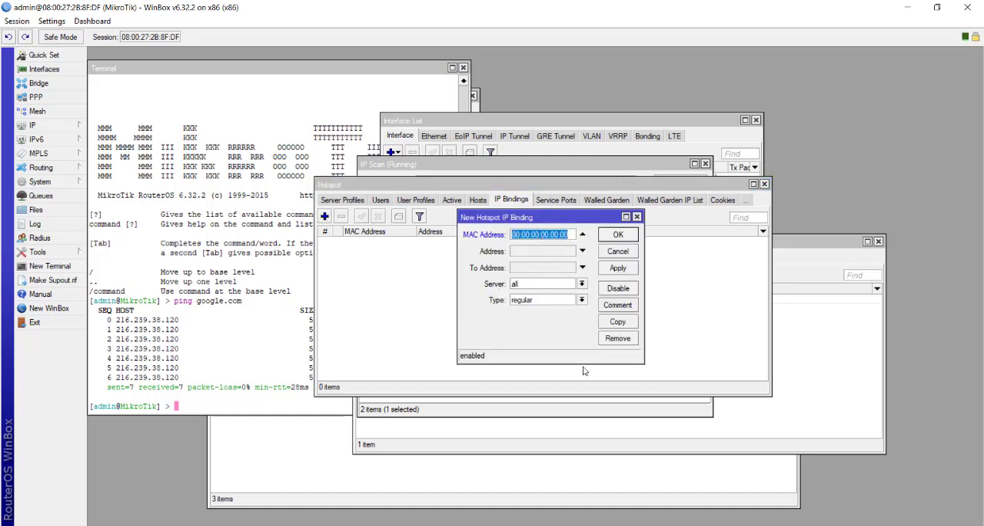
{"action": "key", "text": "ctrl+v"}
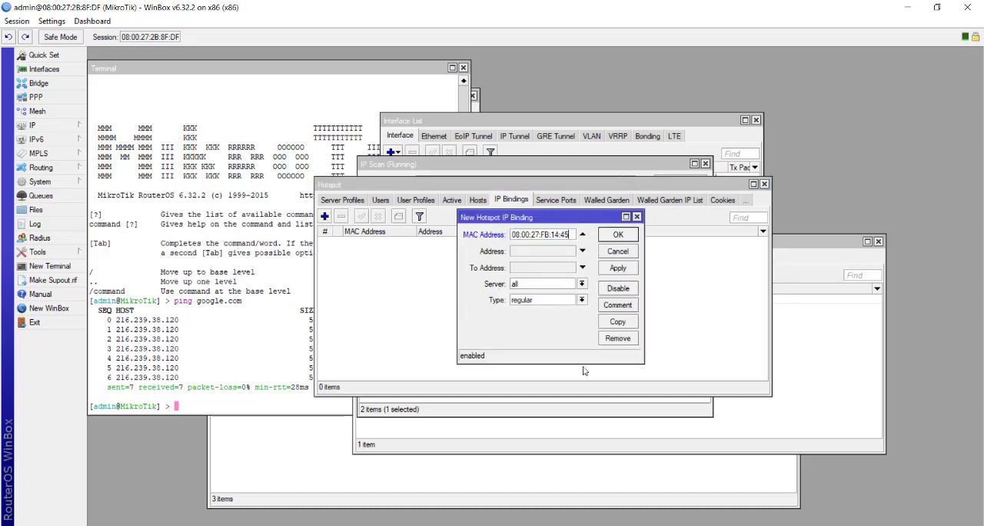
{"action": "left_click", "coordinate": [582, 299]}
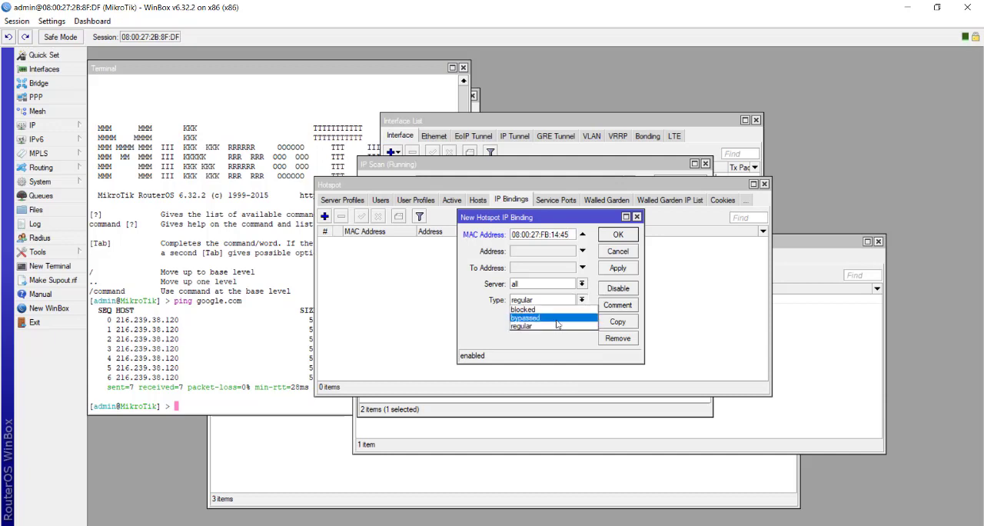
{"action": "left_click", "coordinate": [557, 318]}
{"action": "left_click", "coordinate": [625, 269]}
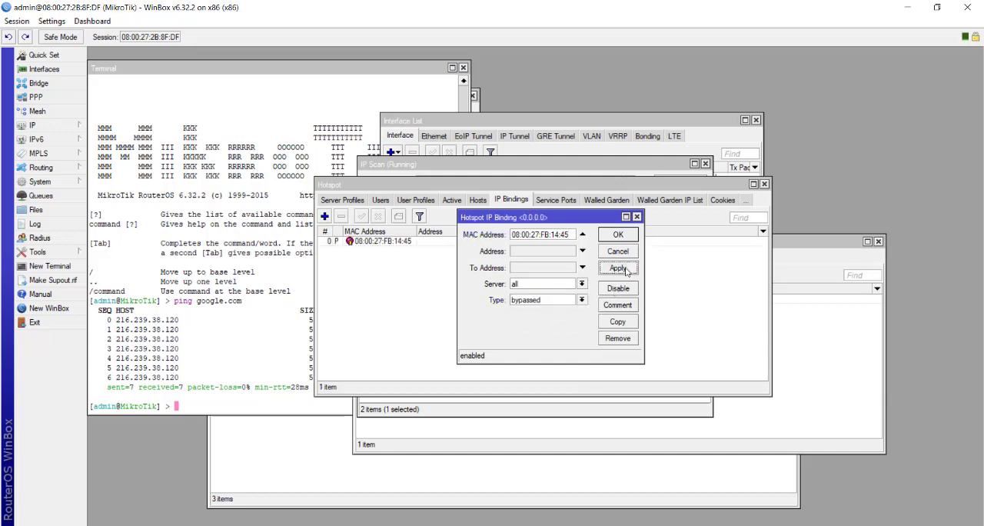
{"action": "left_click", "coordinate": [617, 235]}
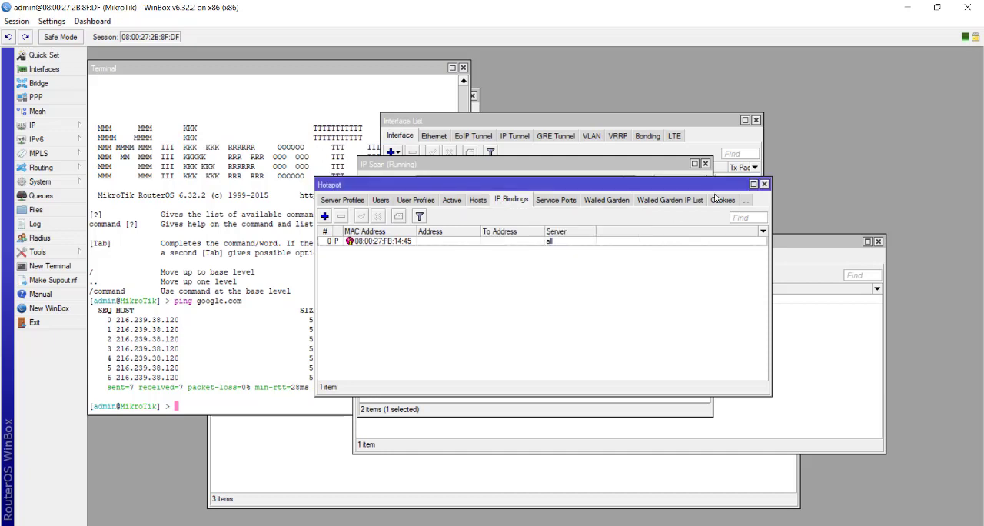
Close the Hotspot, Interface List, ARP, IP Scan and DHCP Server windows in WinBox
{"action": "left_click", "coordinate": [764, 184]}
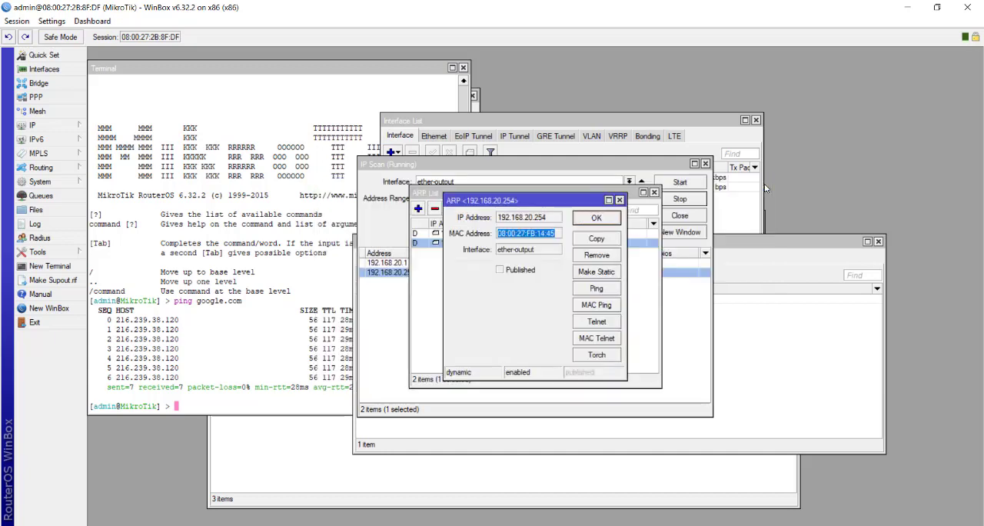
{"action": "left_click", "coordinate": [757, 121]}
{"action": "left_click", "coordinate": [757, 120]}
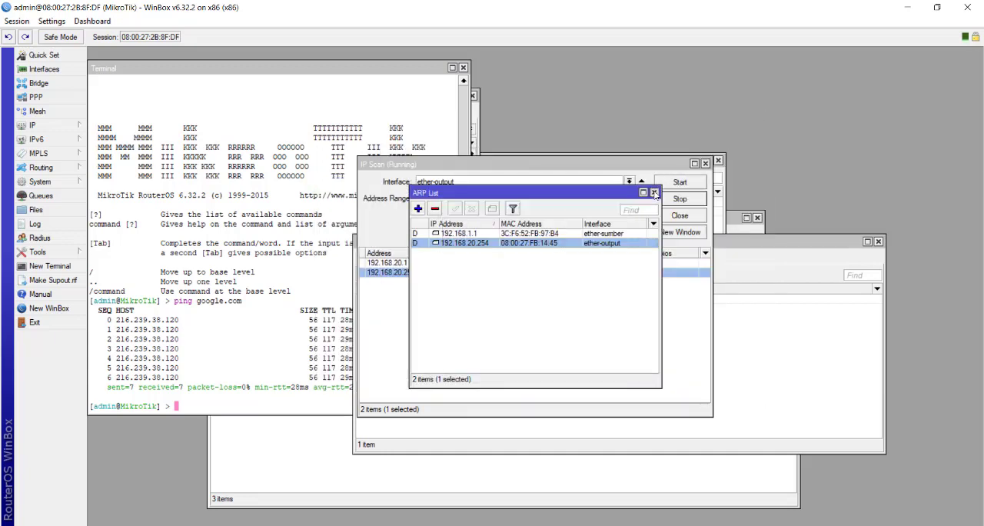
{"action": "left_click", "coordinate": [619, 200]}
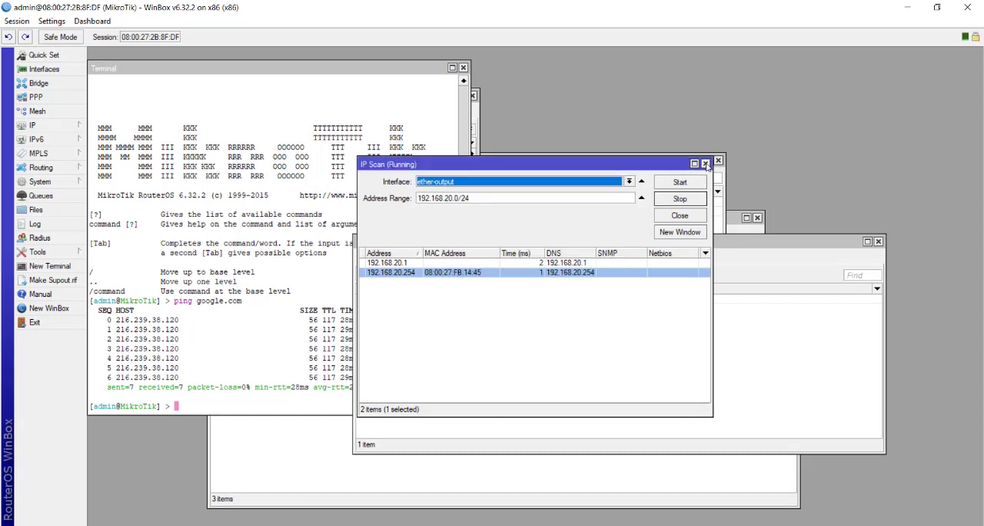
{"action": "left_click", "coordinate": [718, 162]}
{"action": "left_click", "coordinate": [717, 160]}
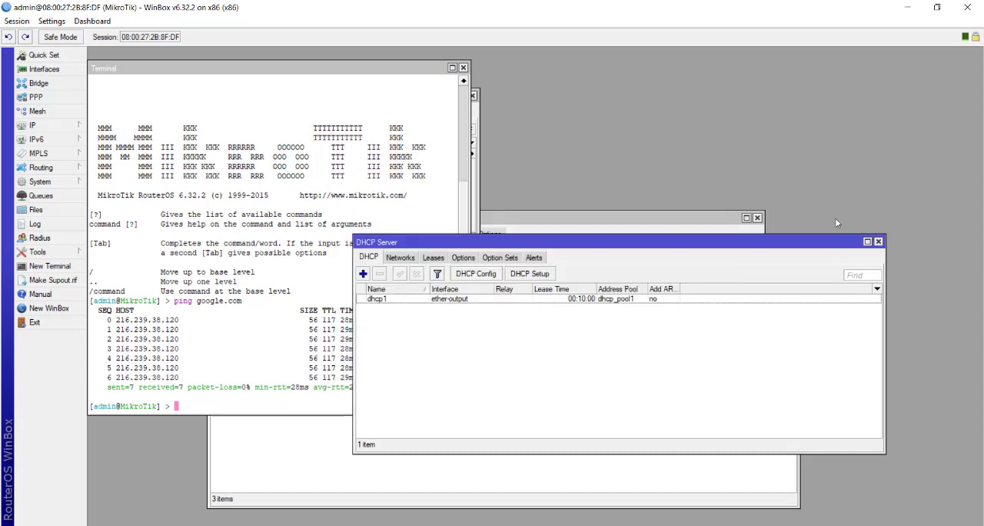
{"action": "left_click", "coordinate": [878, 242]}
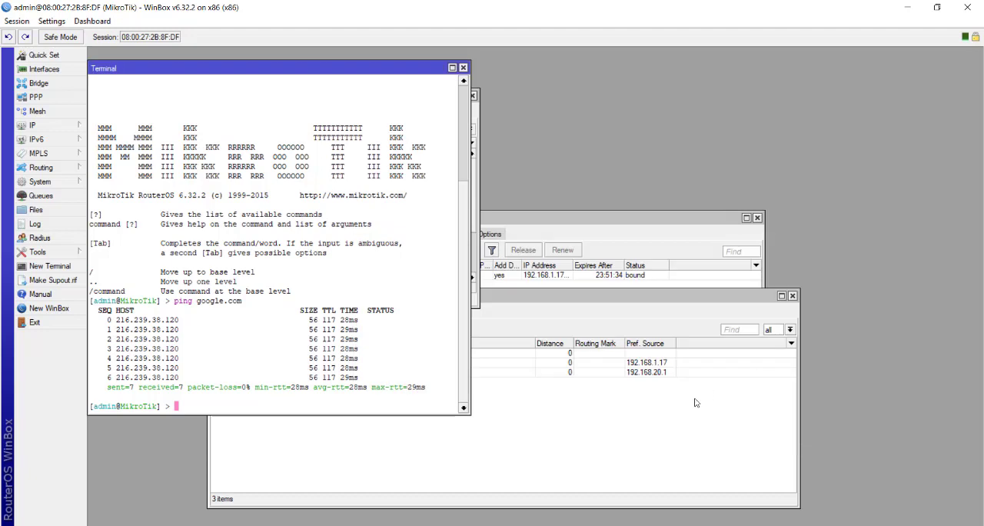